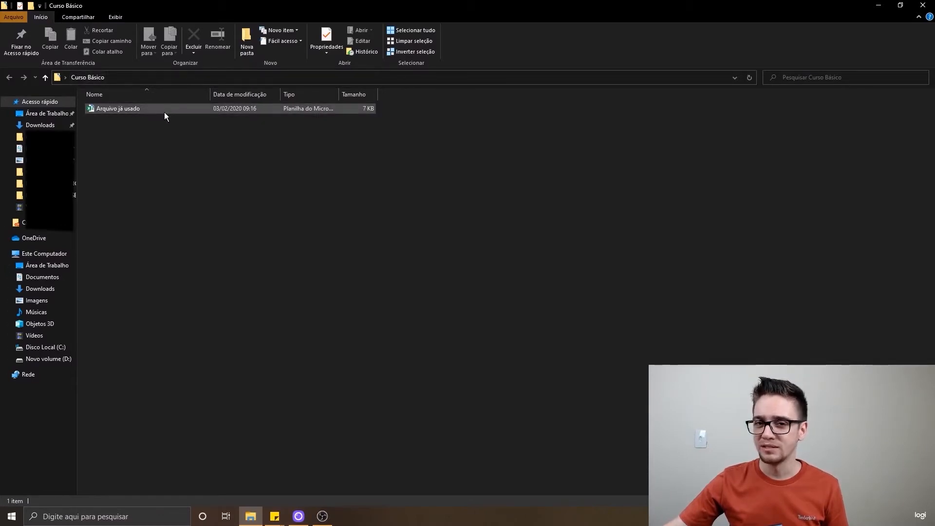
Step: Open the existing workbook Arquivo já usado to view its contents, and close it again
mouse_move(164, 112)
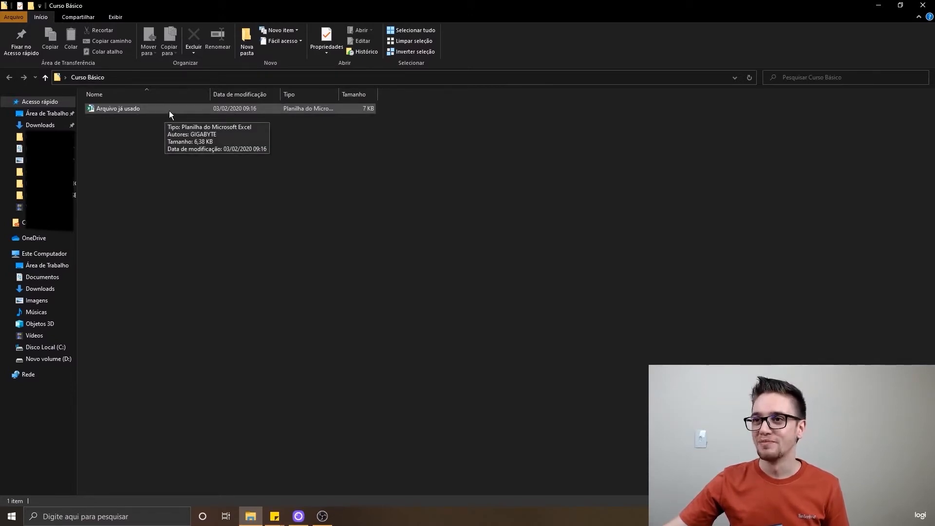
double_click(168, 110)
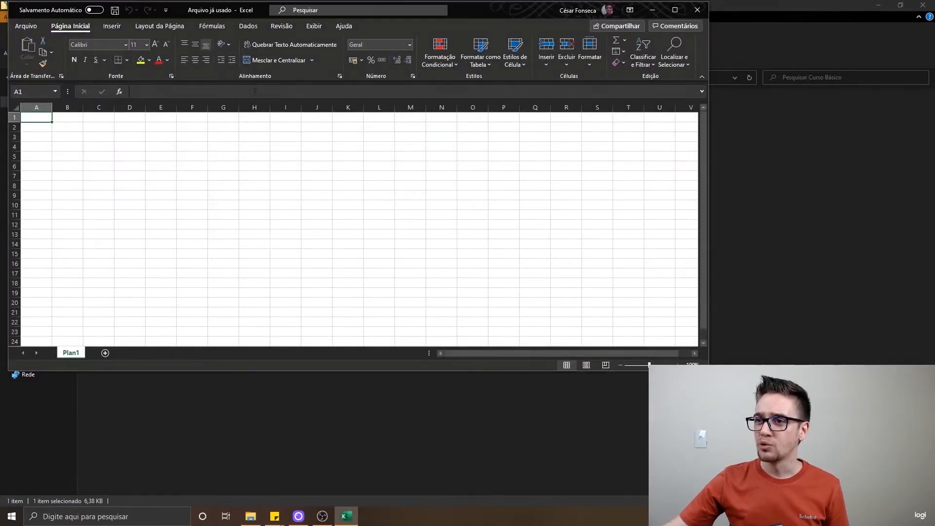
click(697, 10)
click(314, 341)
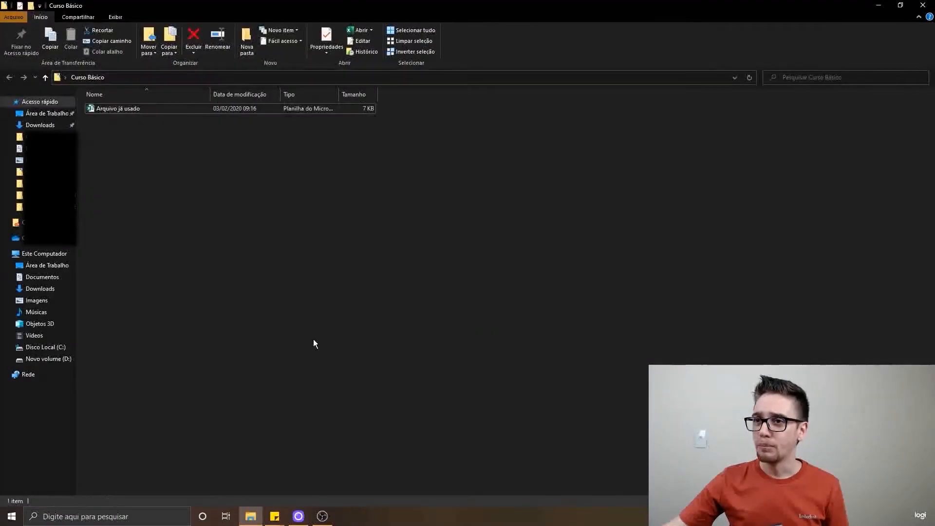
right_click(157, 198)
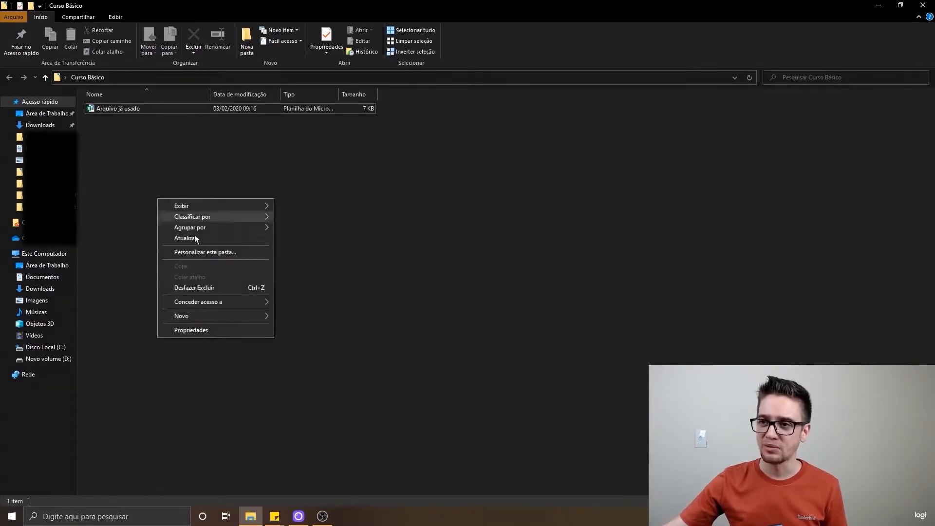
mouse_move(225, 317)
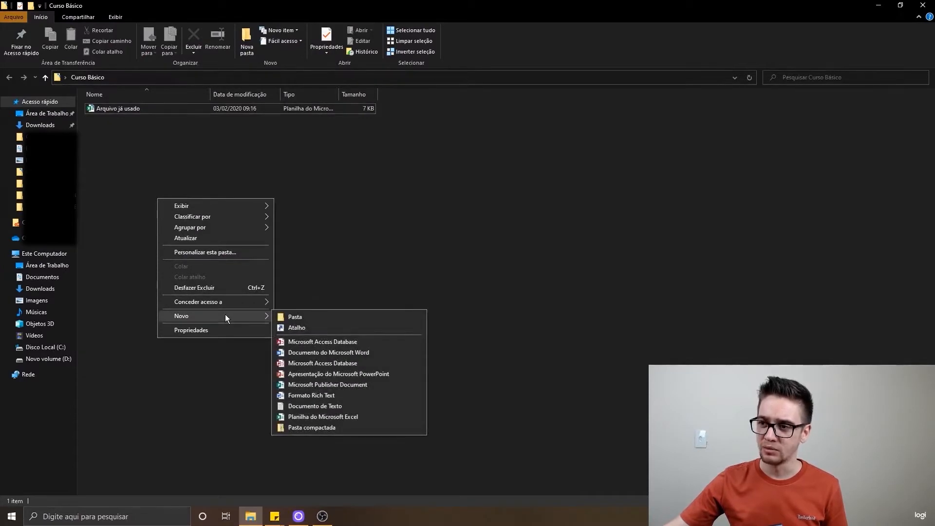
click(317, 203)
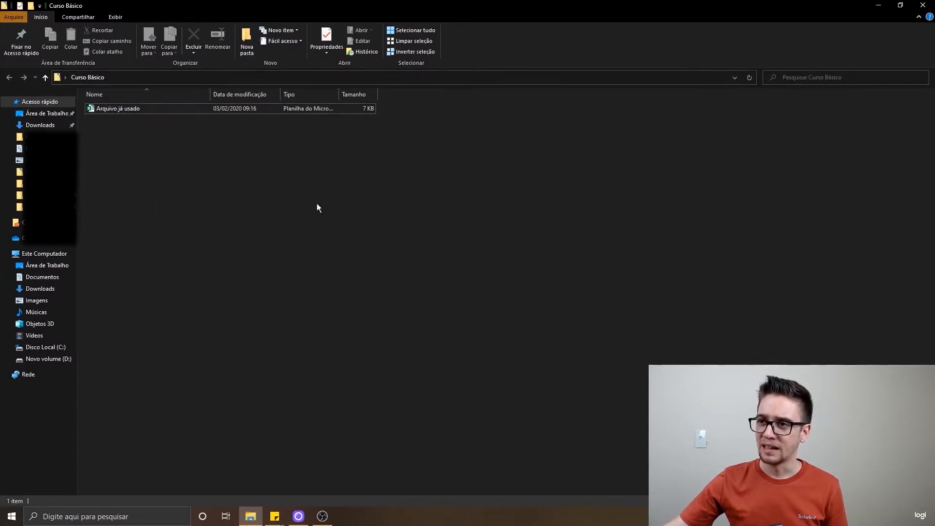
Step: Create a new Excel workbook named Curso Intensivo de Excel Básico in the Curso Básico folder and open it in a maximized window
right_click(127, 168)
mouse_move(207, 285)
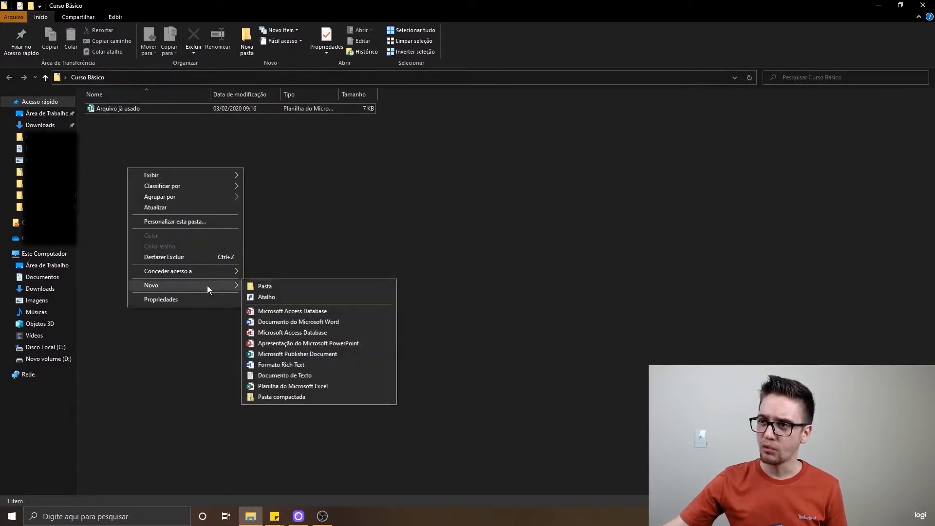
click(302, 387)
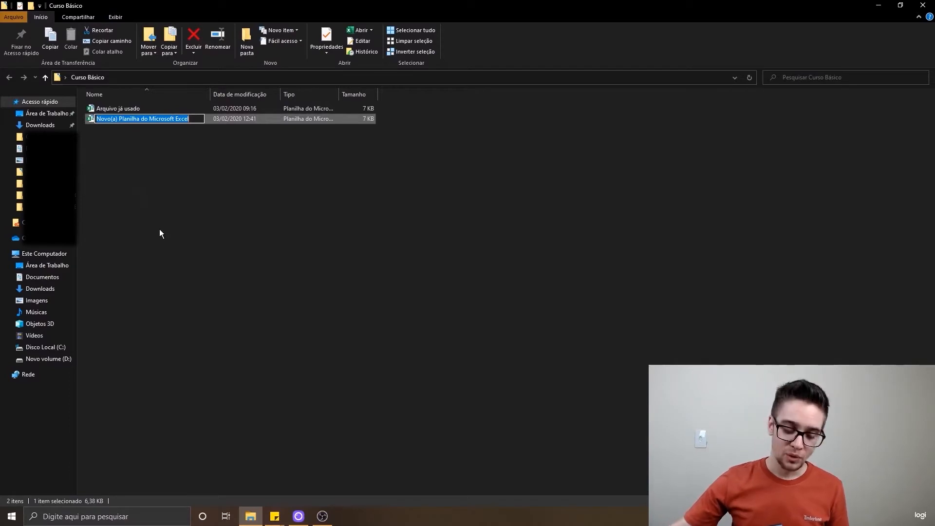
text(Cur)
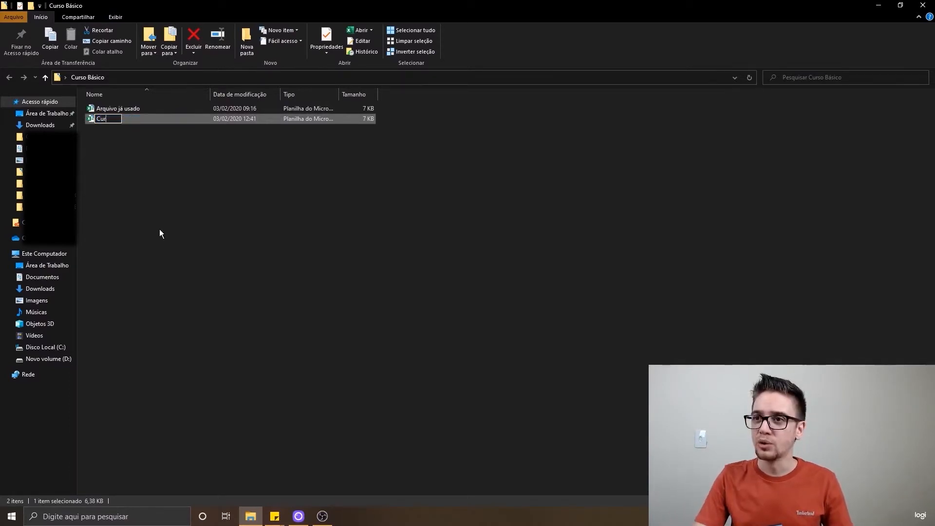
text(so I)
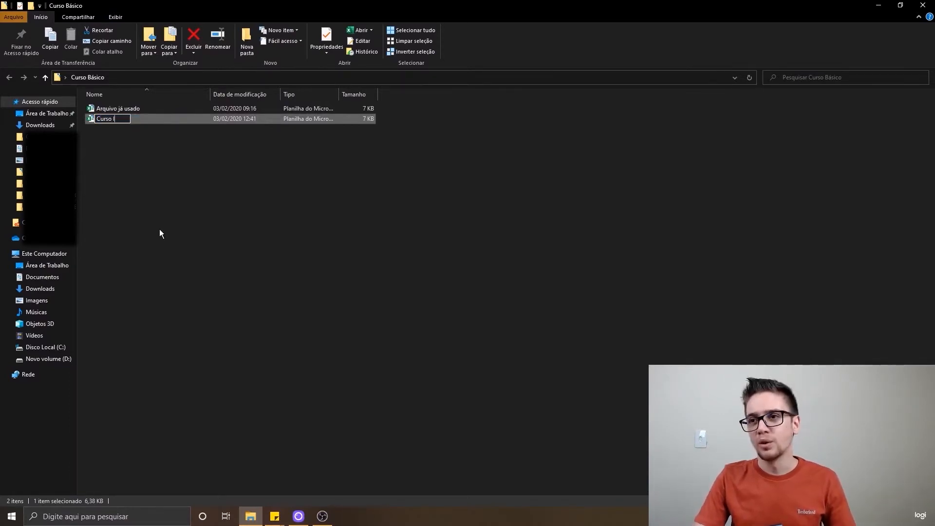
text(ntensivo de )
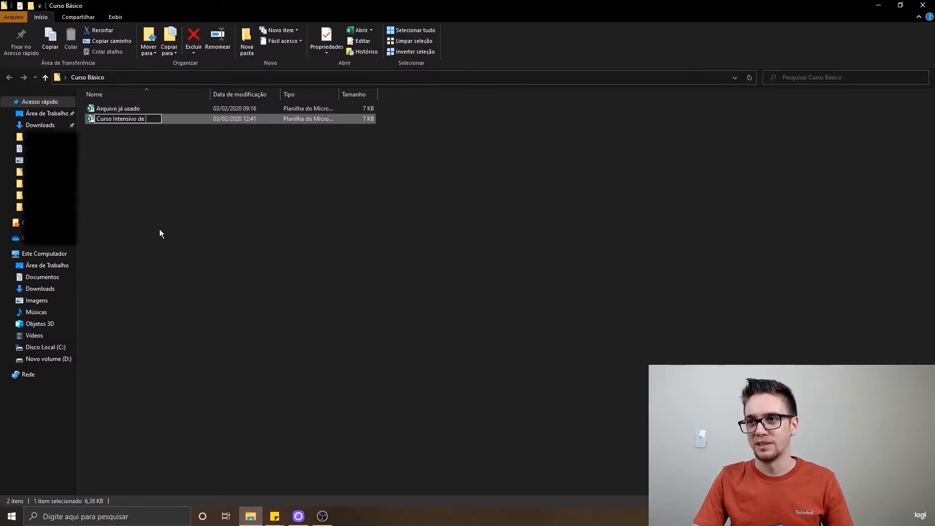
text(Excel Bá)
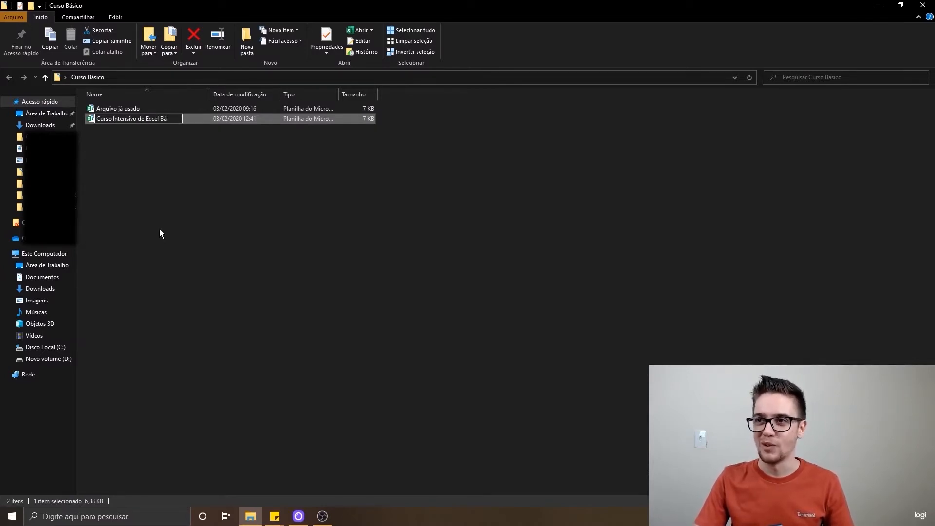
text(sico)
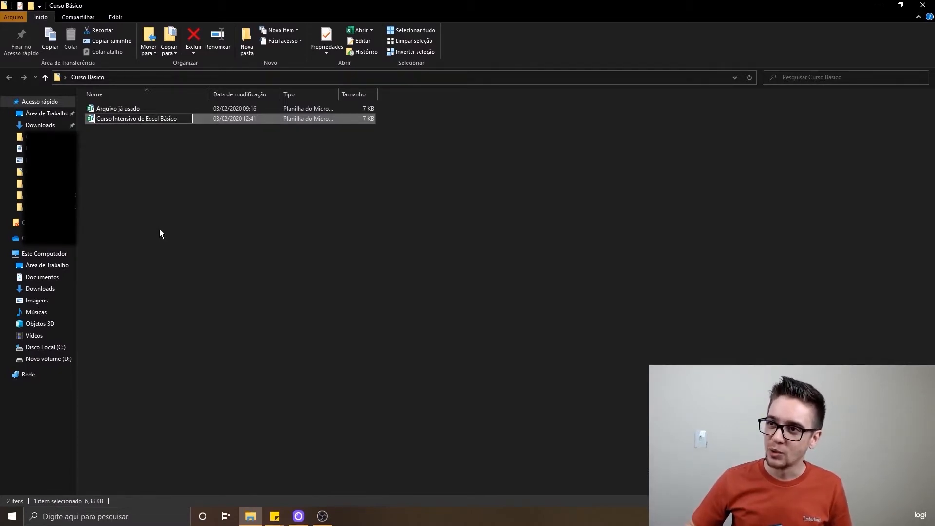
key(Return)
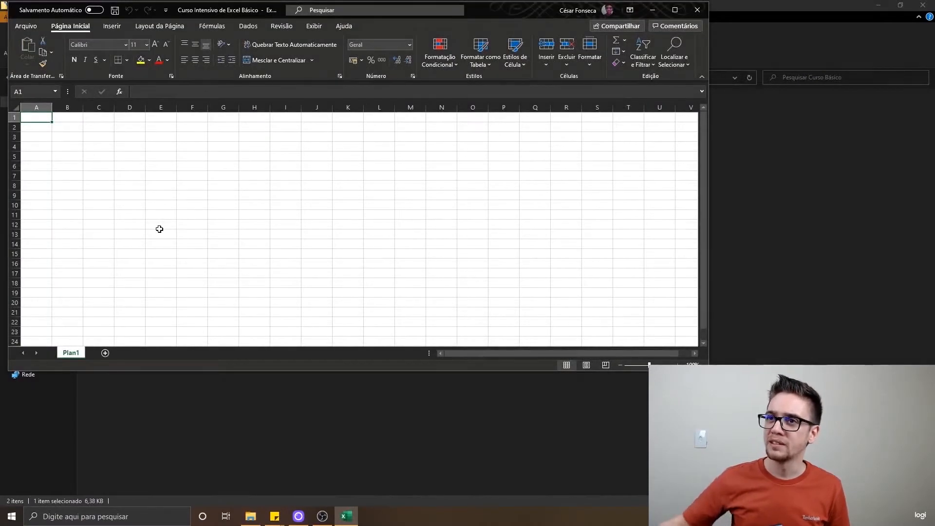
click(675, 10)
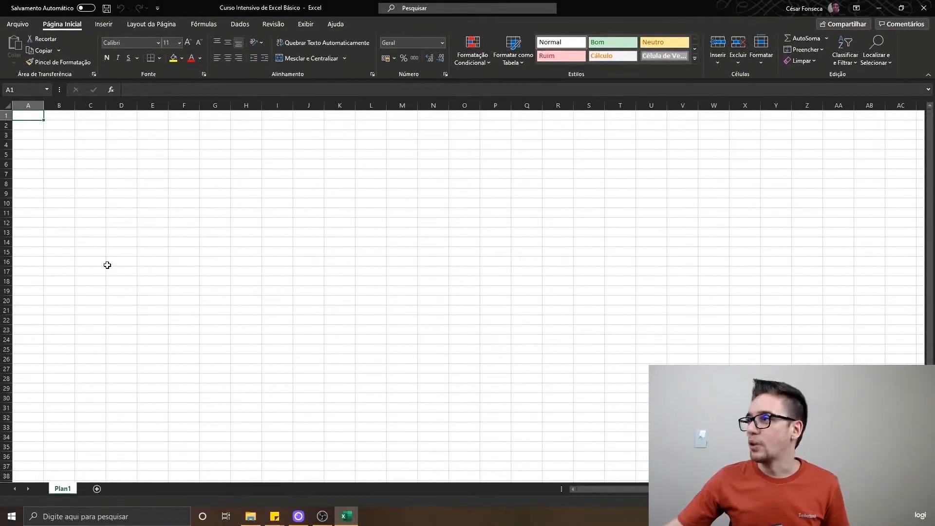
Step: Look through the insert, page layout, formula, data, review, view and help commands, returning to the home commands
click(104, 24)
click(161, 25)
click(203, 24)
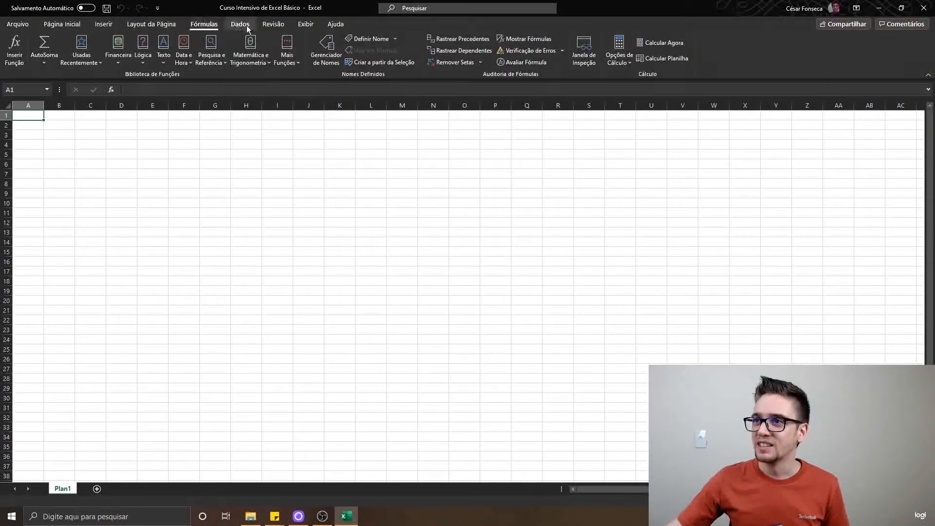
click(240, 24)
click(265, 27)
click(305, 25)
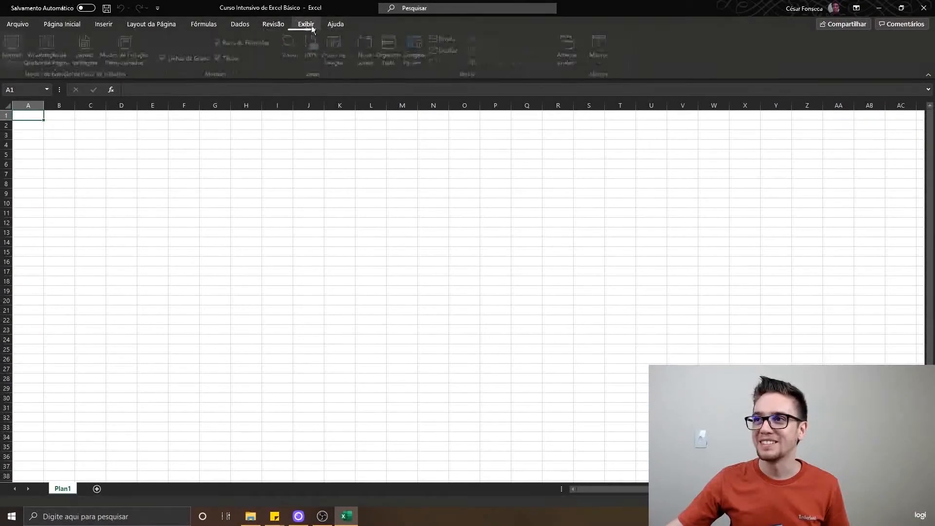
click(335, 24)
click(63, 25)
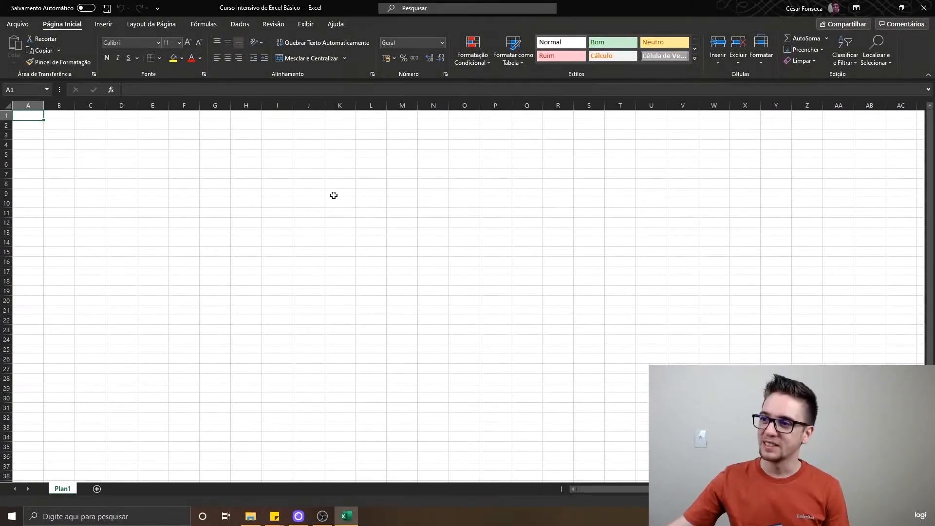
Step: Select cells A1, B1, A2 and B2 in turn to examine individual cells, finishing on A1
click(52, 115)
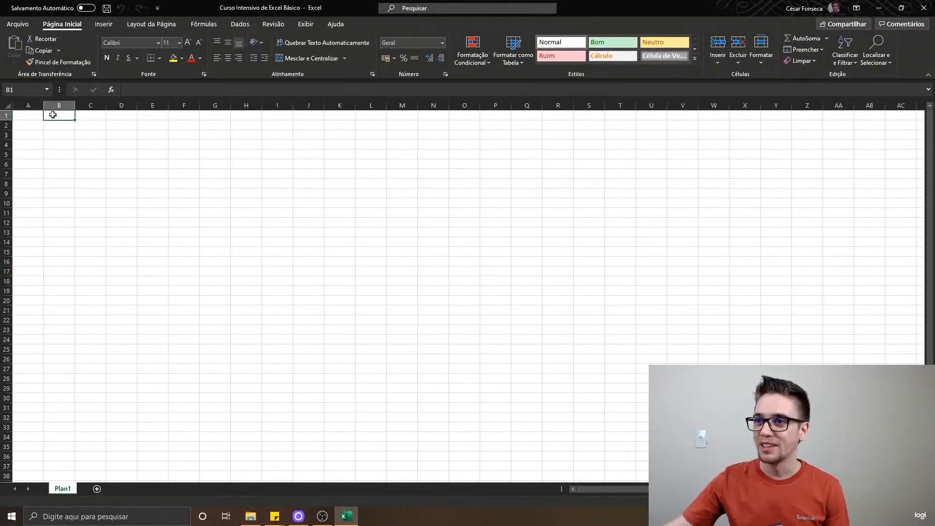
double_click(26, 115)
click(32, 124)
click(58, 124)
double_click(33, 117)
click(62, 116)
click(29, 118)
click(37, 125)
click(55, 127)
click(27, 118)
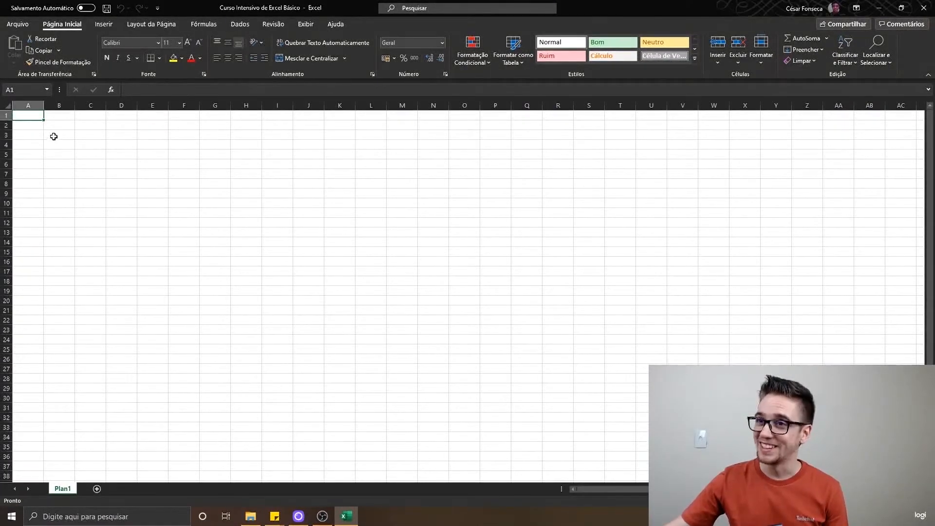
click(63, 124)
click(33, 117)
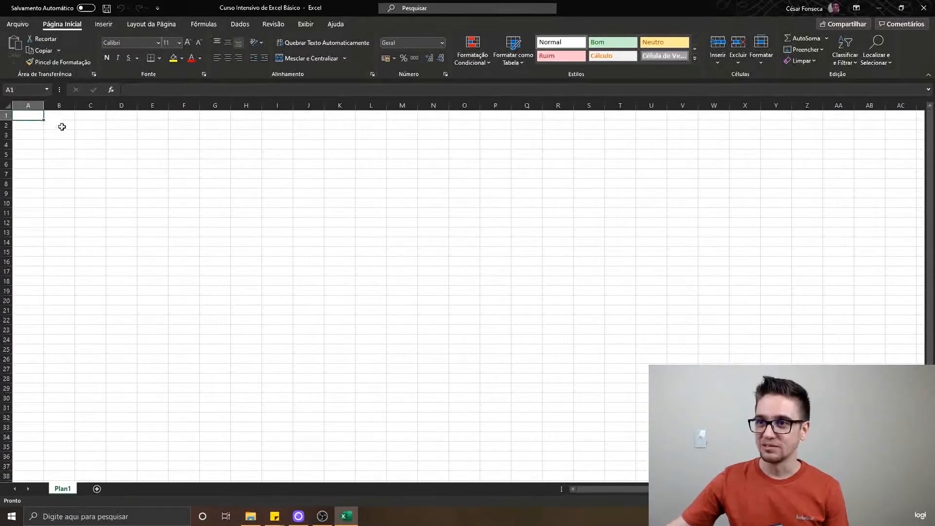
Step: Examine the sheet's limits by going to its last column and last row, returning to cell A1 each time
click(26, 102)
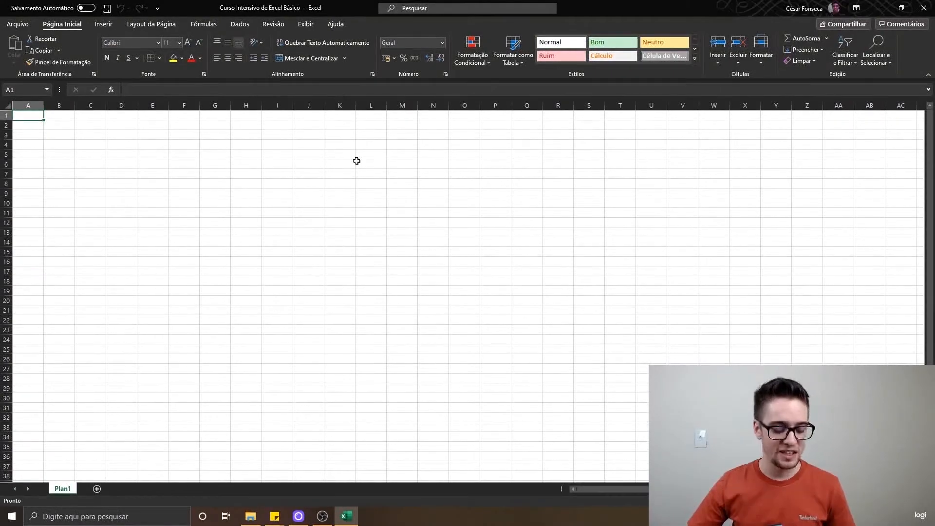
key(ctrl+Right)
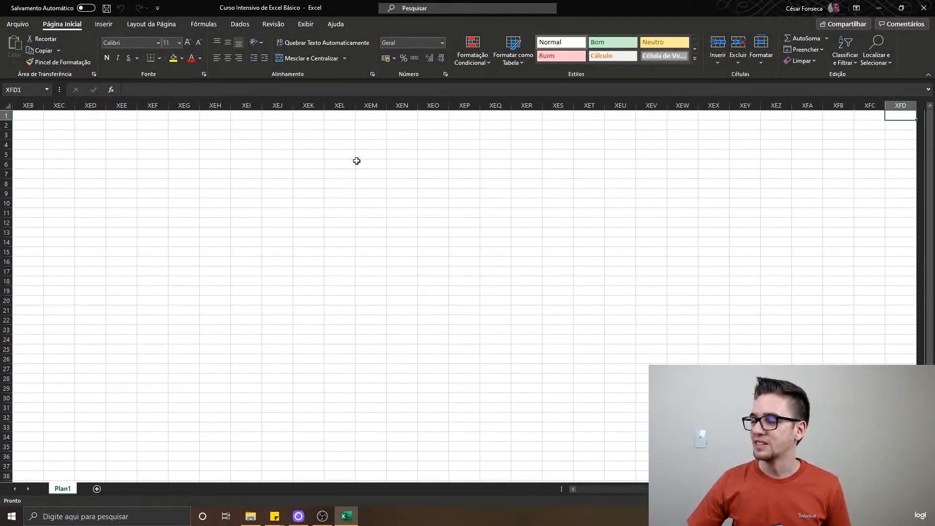
key(ctrl+Left)
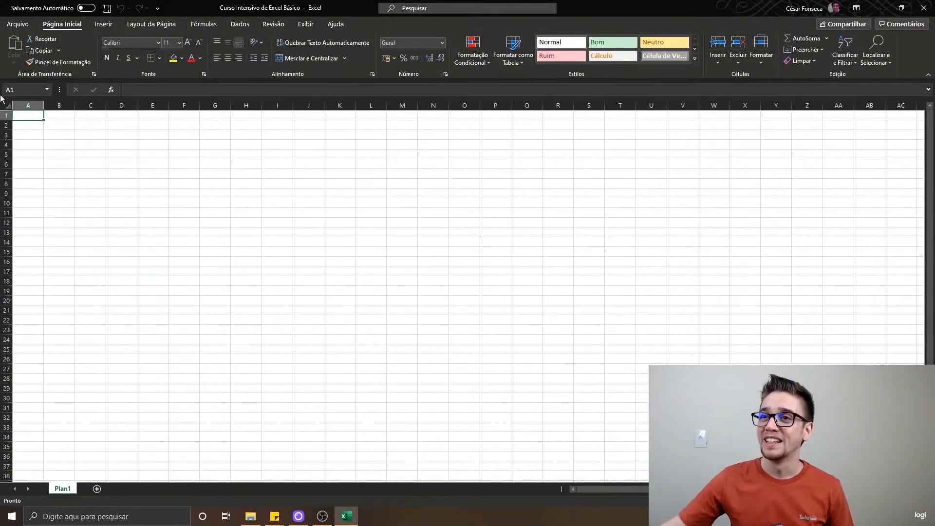
click(6, 115)
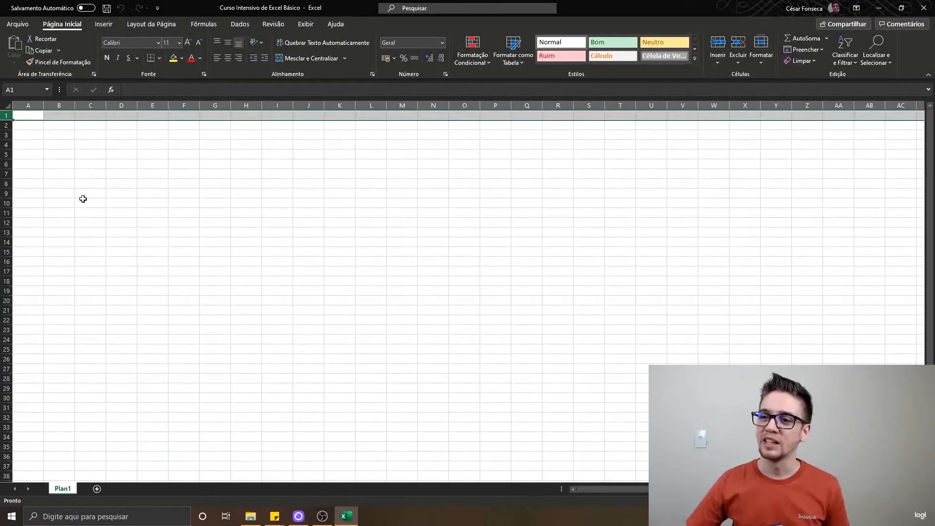
key(ctrl+Down)
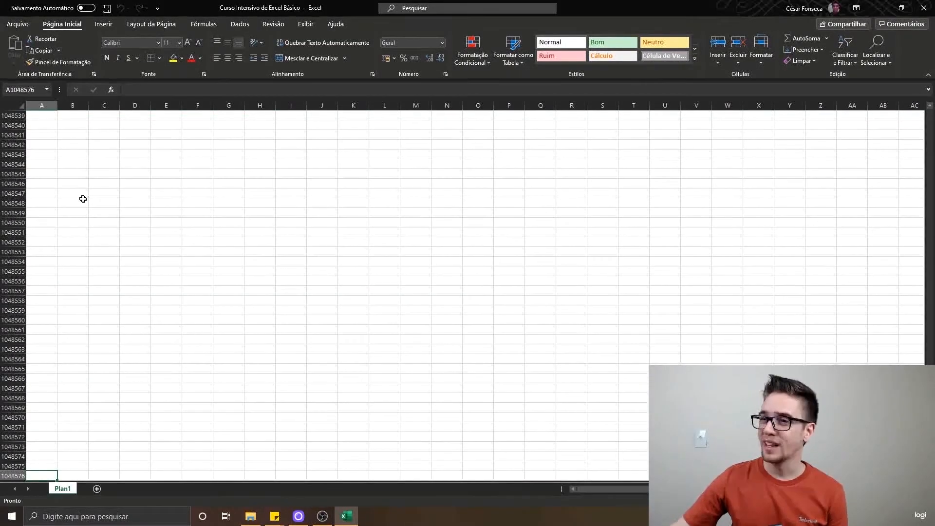
key(ctrl+Up)
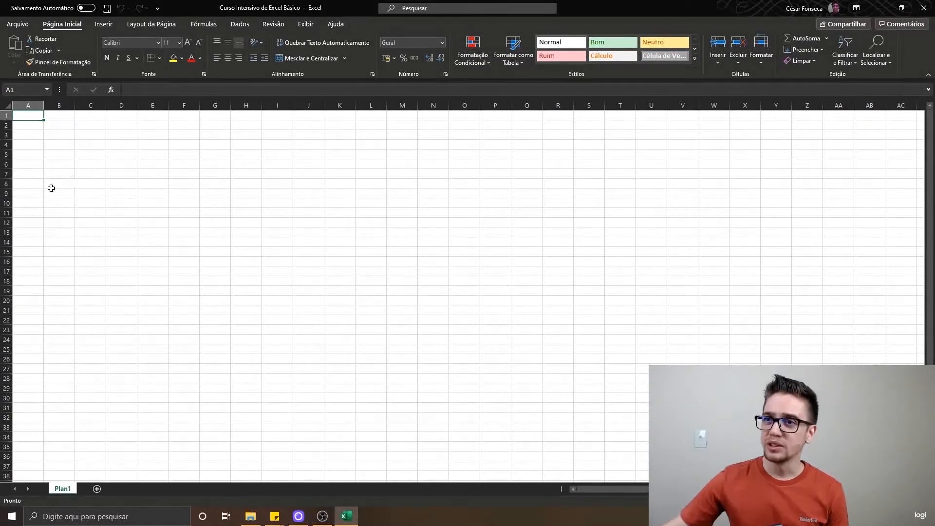
Step: Select cells B2, C5 and A2 in turn to check how each cell's reference is shown
double_click(59, 125)
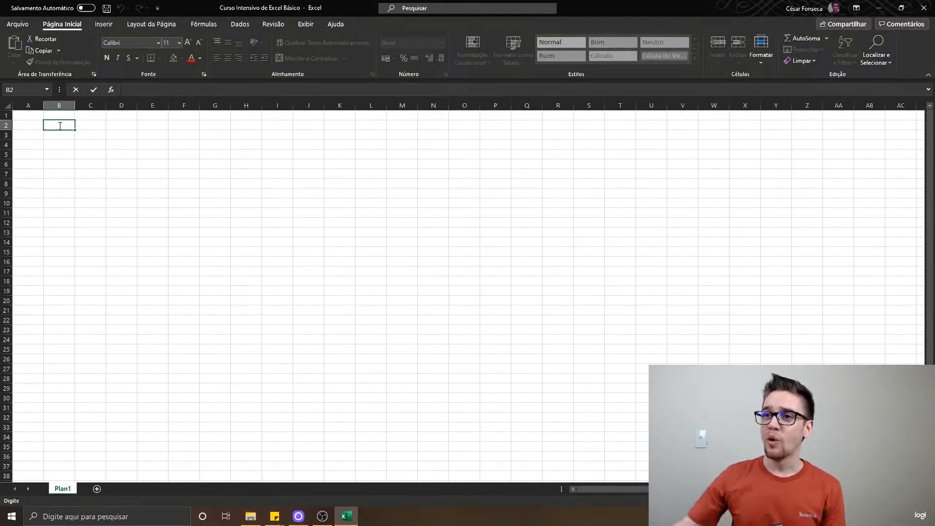
click(87, 153)
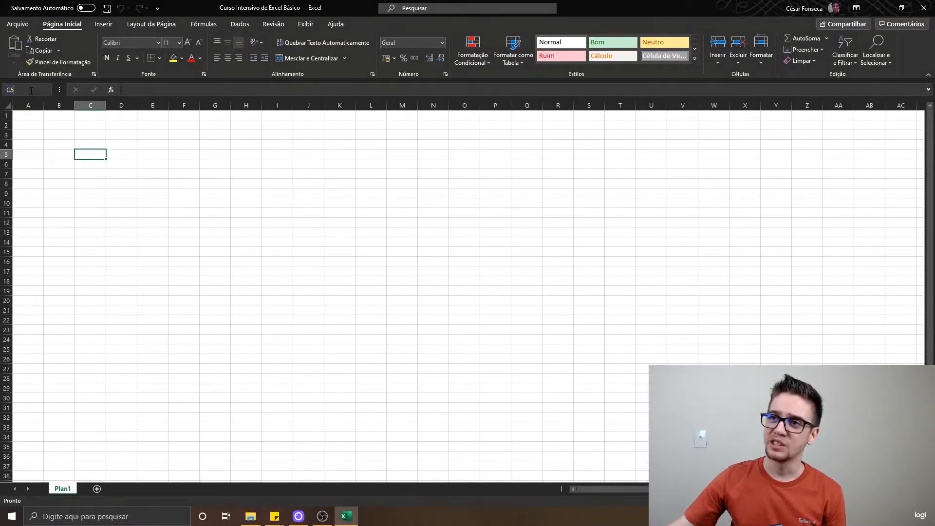
click(28, 124)
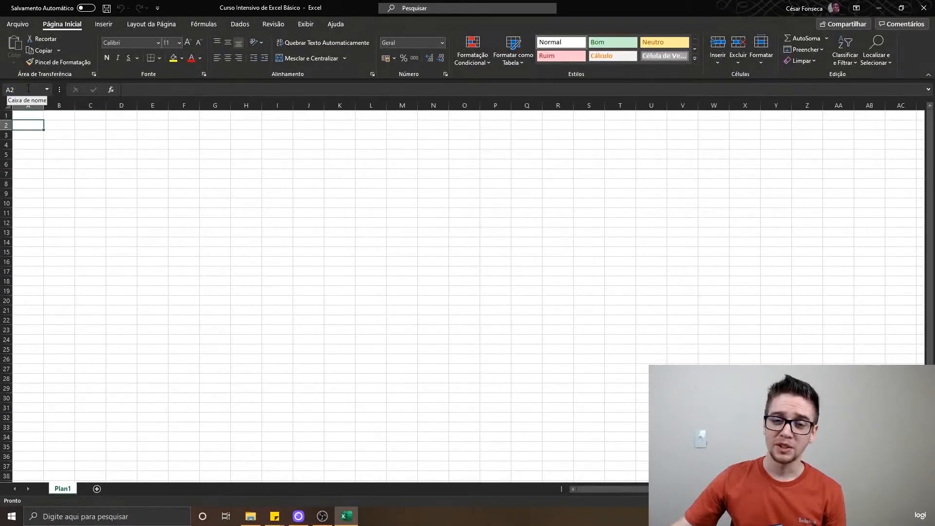
Step: Go directly to cell XFD1048576 by its reference and examine the end of the sheet
click(29, 88)
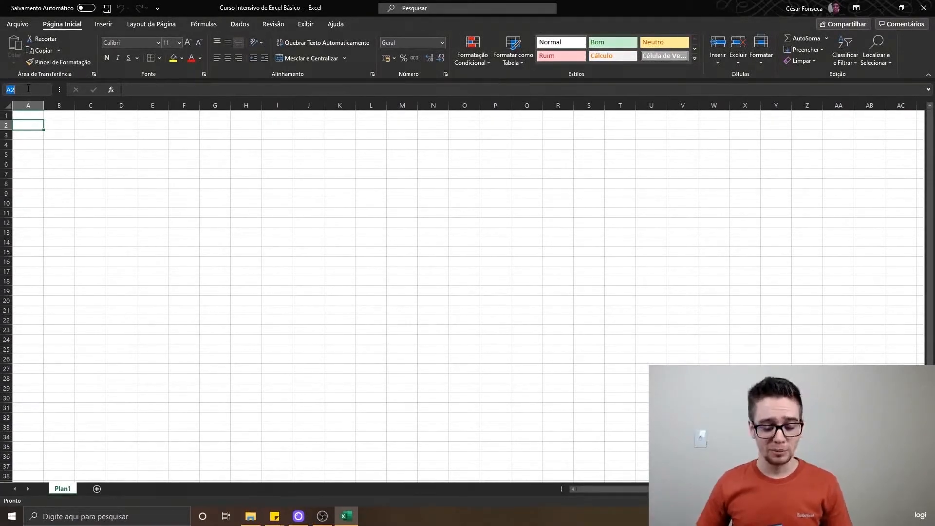
text(xfd1048576)
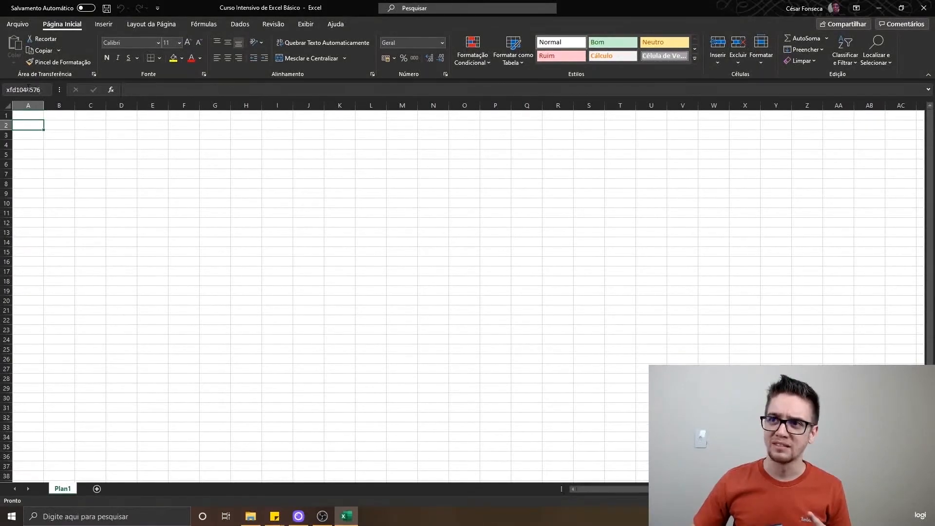
key(Return)
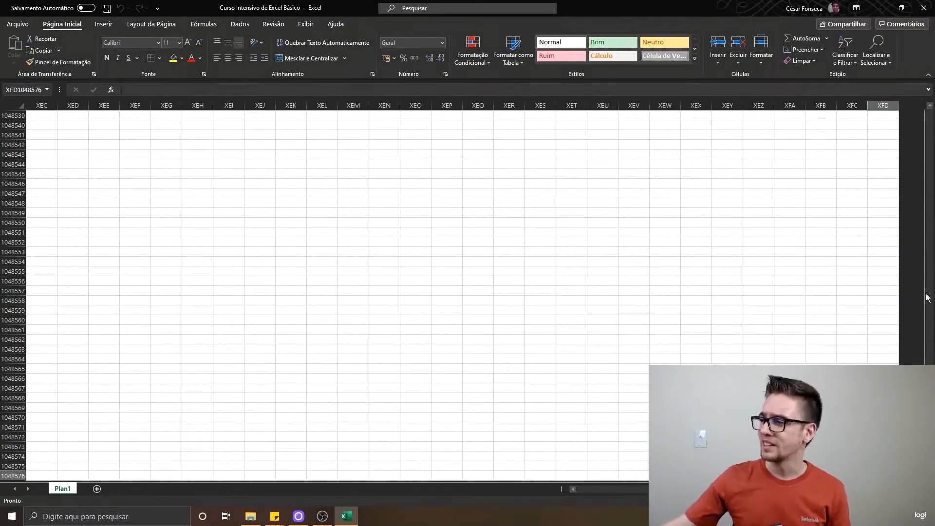
scroll(449, 292, down, 1)
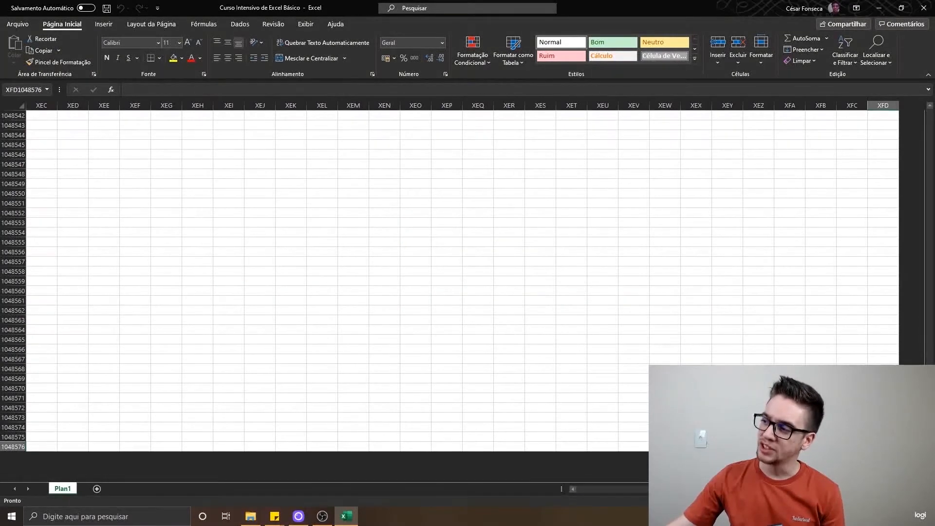
click(698, 359)
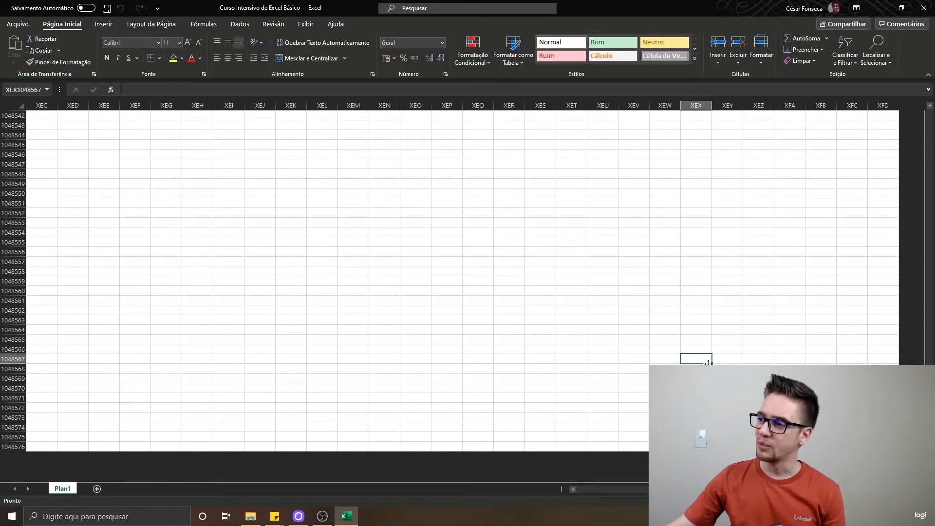
Step: Return to the start of the sheet and select cells B2, C3 and A1 in turn to examine their references
click(455, 241)
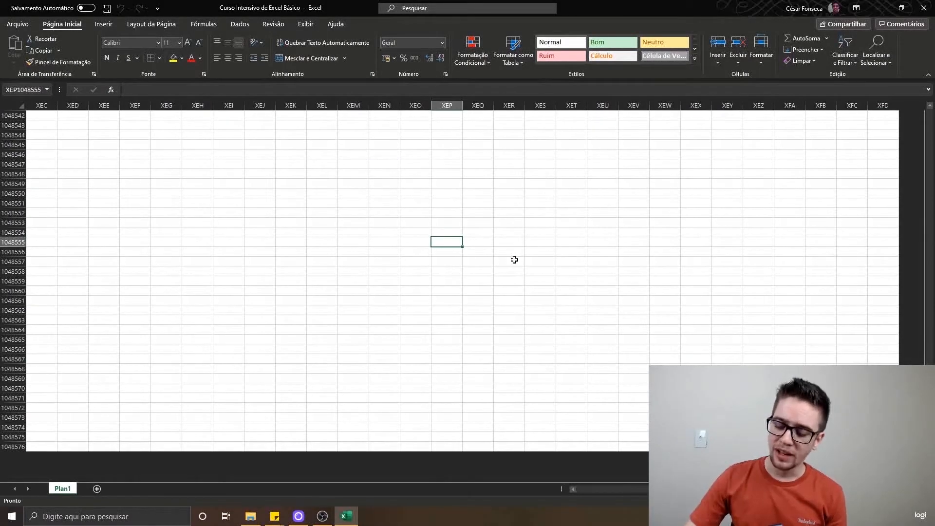
key(ctrl+Home)
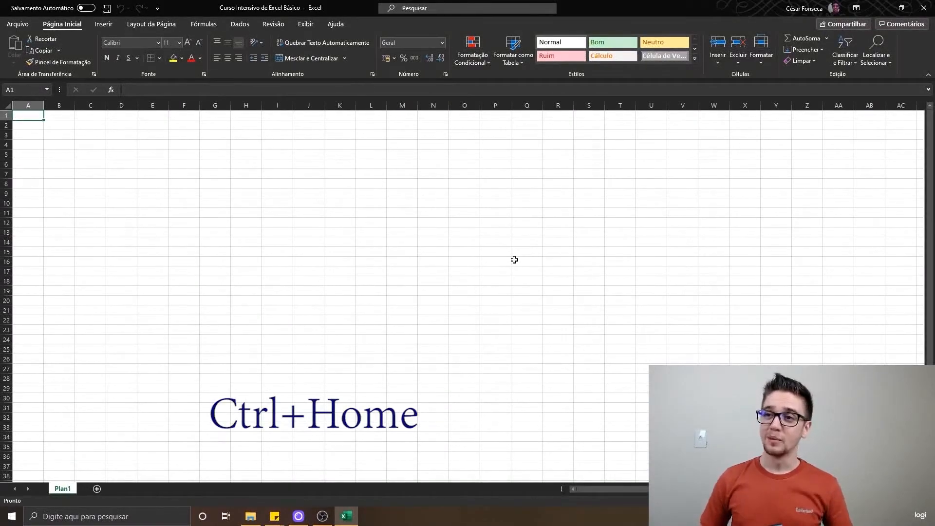
double_click(38, 115)
click(59, 126)
click(38, 116)
click(64, 126)
click(92, 135)
click(37, 118)
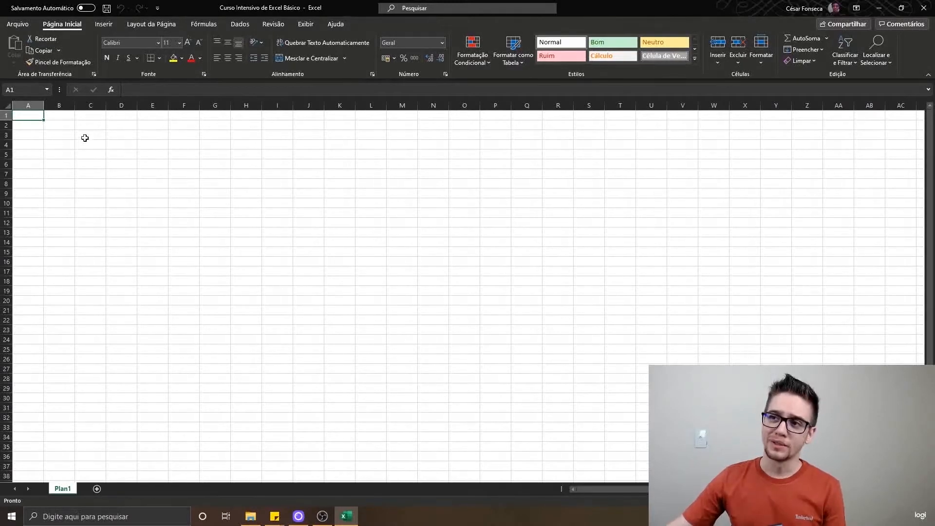
Step: Enter the text "Curso Intensivo de Excel Básico" in cell G6
click(208, 164)
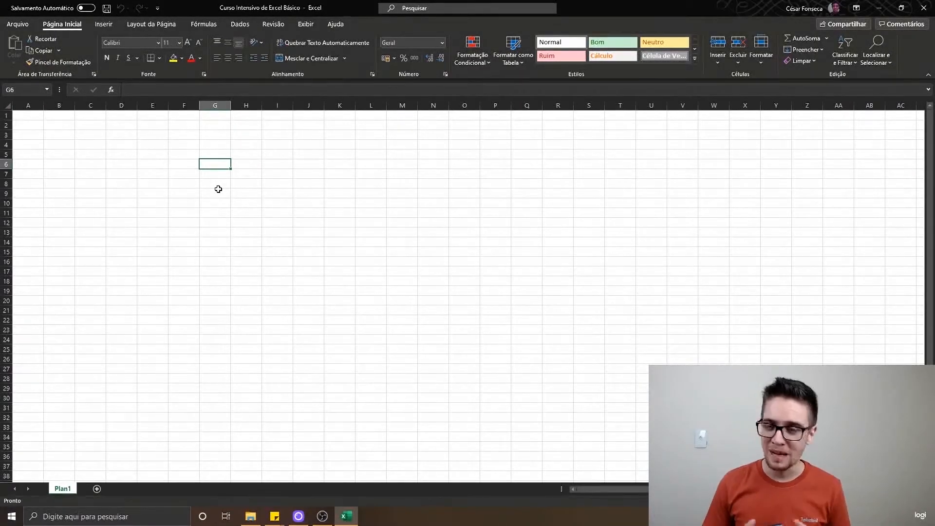
text(C)
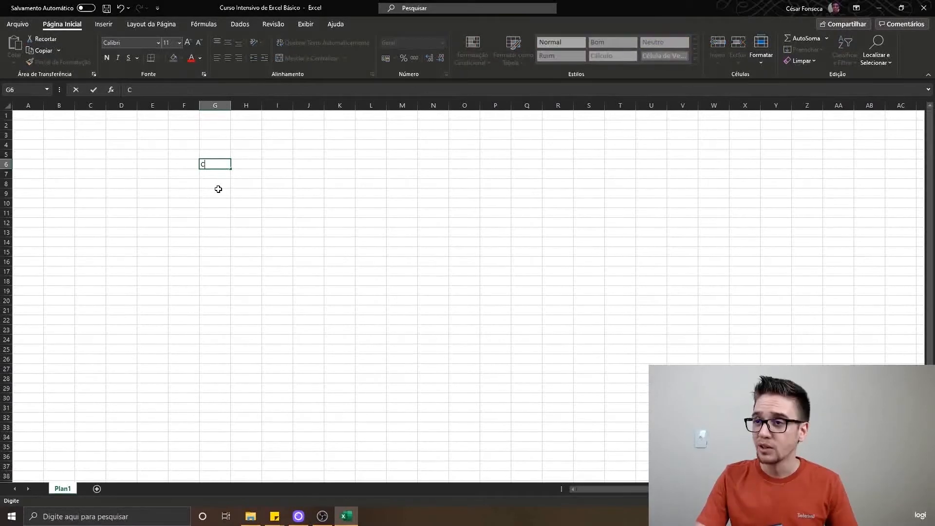
text(urso I)
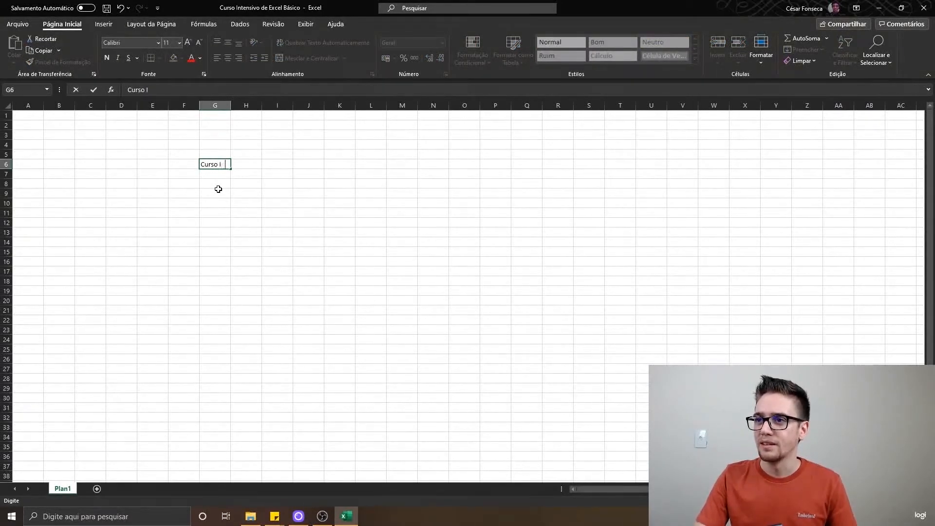
text(ntensivo de Excel Básix)
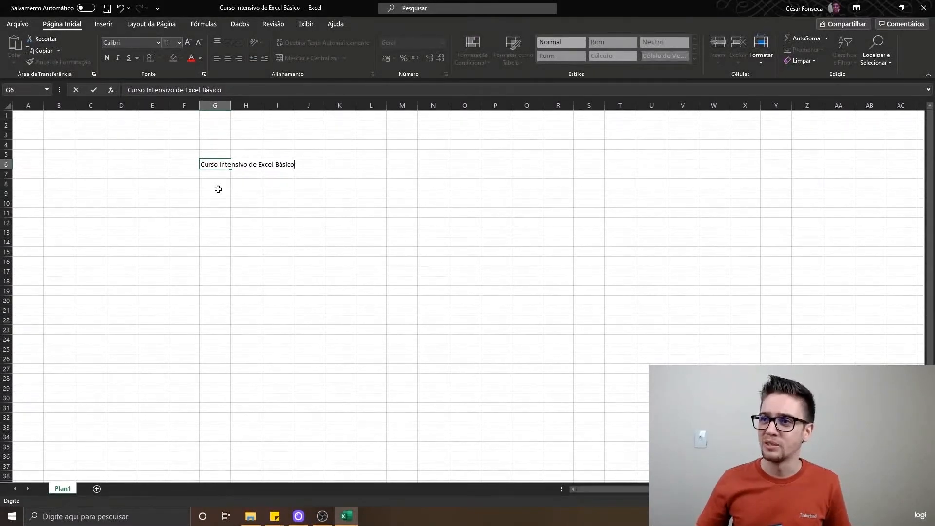
key(Return)
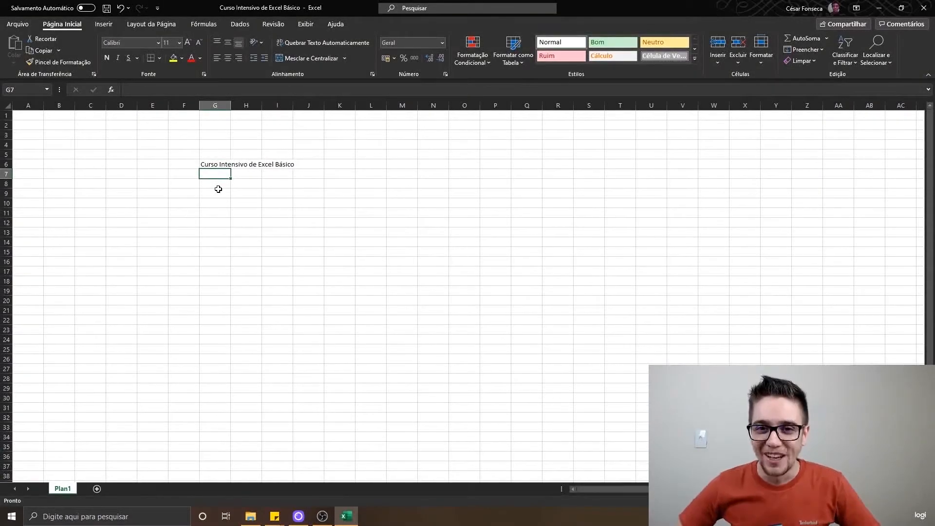
Step: Select cell G6, open its text for editing and exit the edit
key(Up)
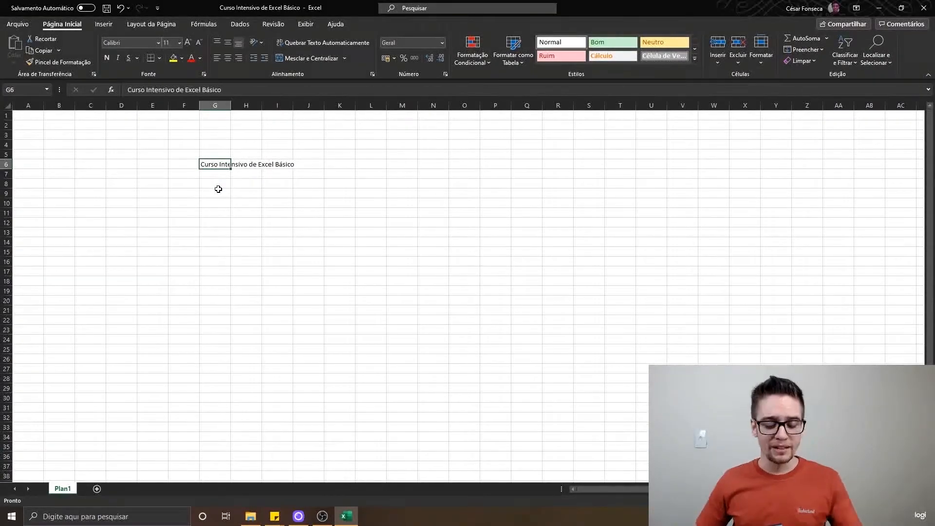
key(F2)
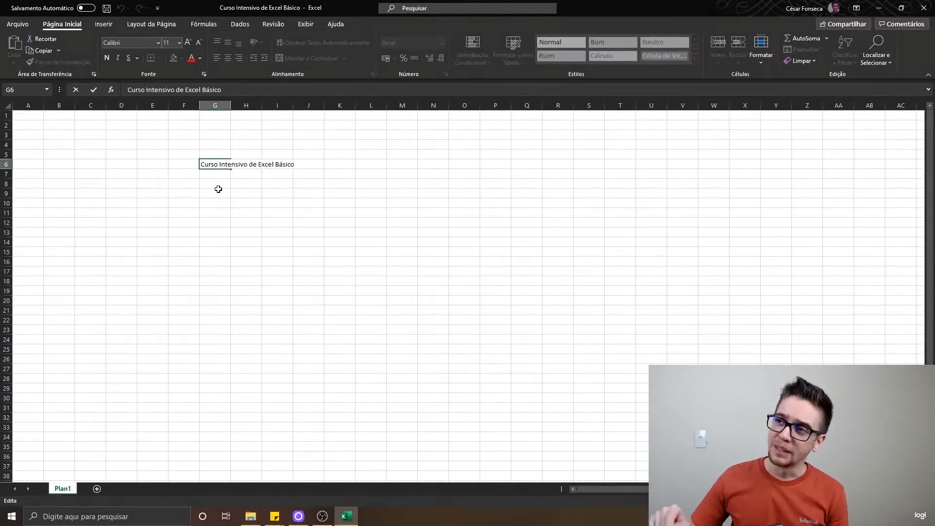
key(Return)
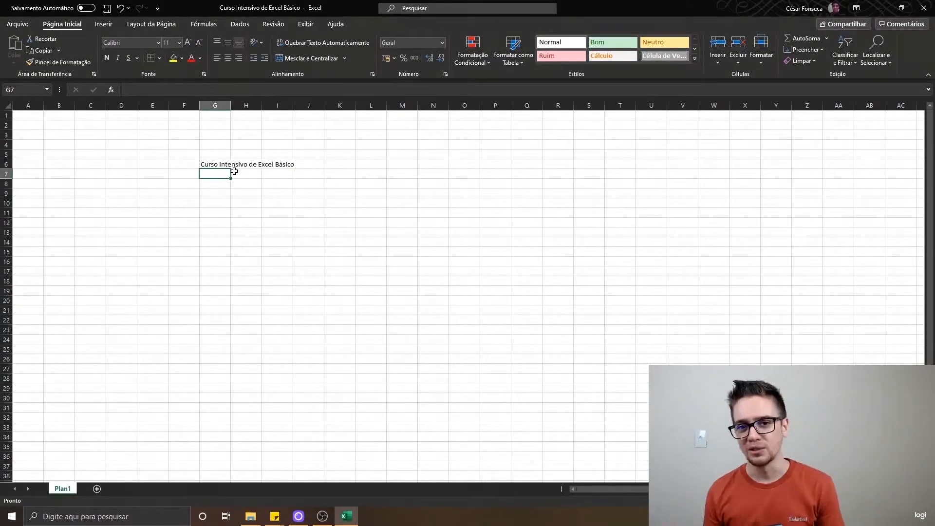
Step: Move the selection cell by cell down column G to G19 and back up to G15
key(Up)
key(Down)
key(Down)
key(Down)
key(Down)
key(Down)
key(Down)
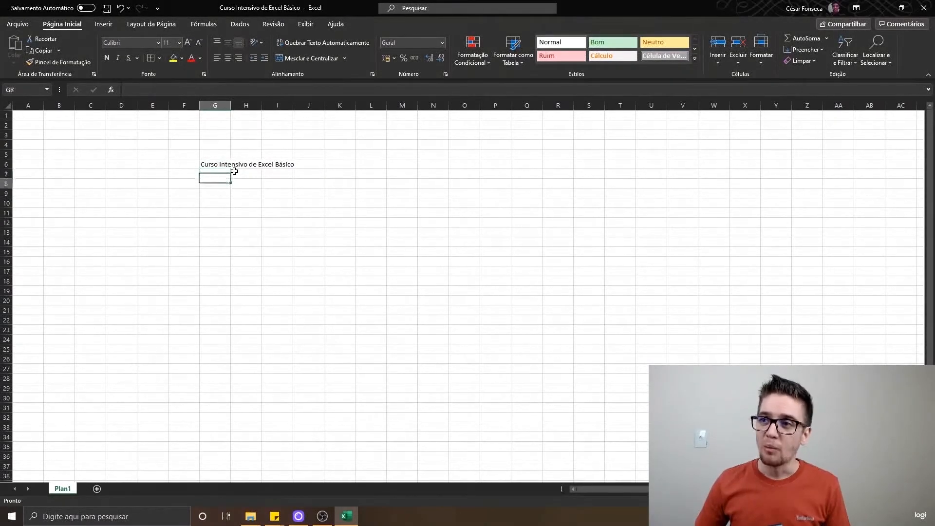
key(Down)
key(Down)
key(Down)
key(Down)
key(Down)
key(Down)
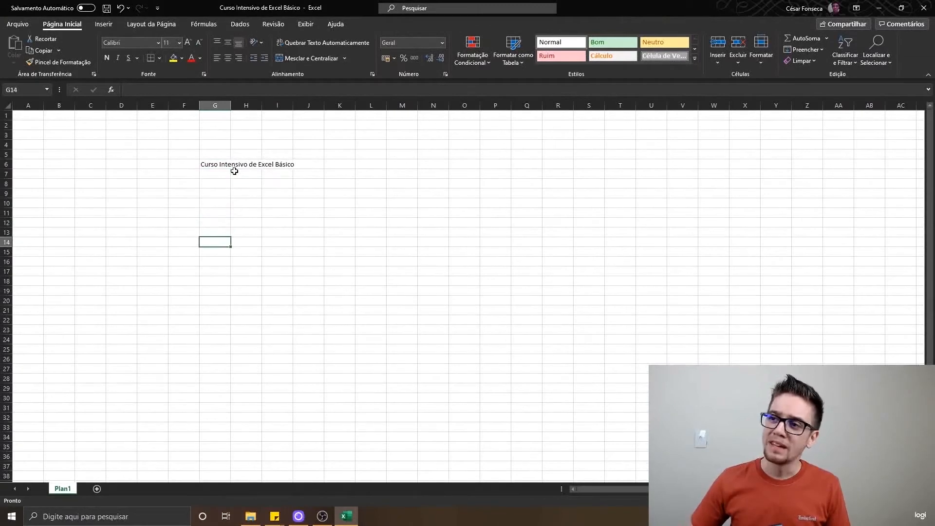
key(Down)
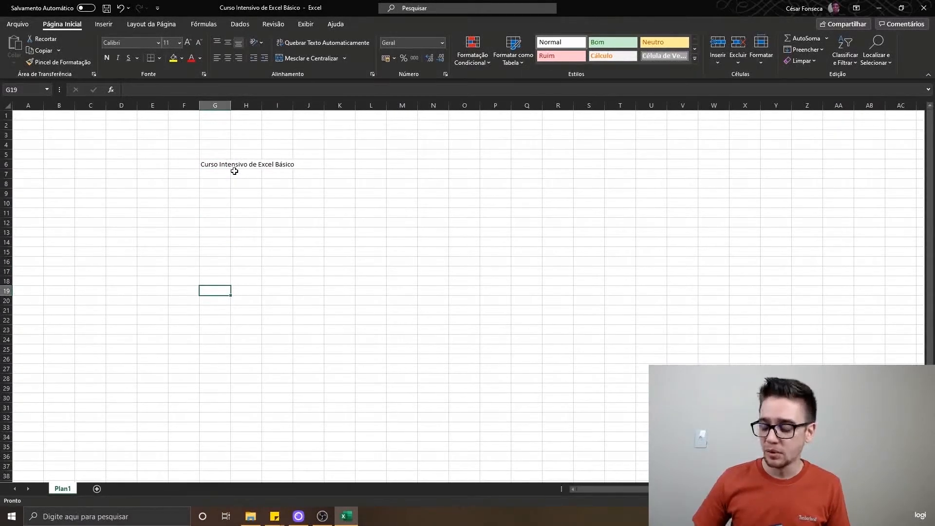
key(Up)
key(Up)
key(Up)
key(Up)
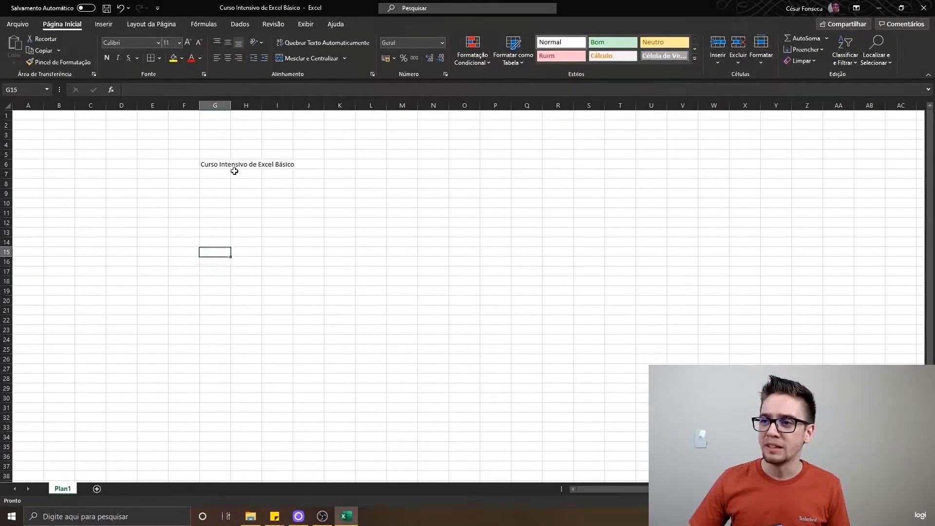
Step: Move the selection cell by cell in all four directions around the area below the text, finishing on H15
key(Left)
key(Left)
key(Left)
key(Down)
key(Down)
key(Down)
key(Right)
key(Right)
key(Right)
key(Right)
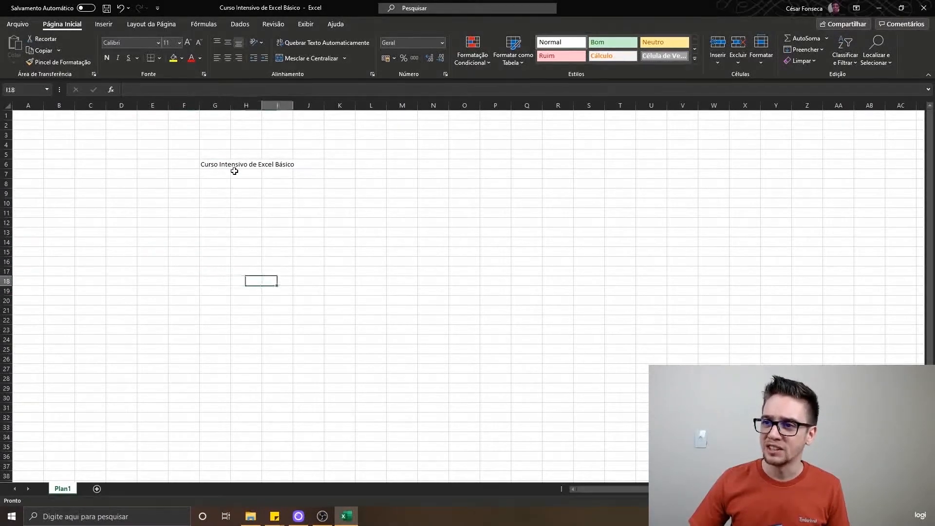
key(Up)
key(Up)
key(Left)
key(Down)
key(Right)
key(Up)
key(Up)
key(Up)
key(Up)
key(Up)
key(Up)
key(Down)
key(Down)
key(Down)
key(Down)
key(Down)
key(Down)
key(Up)
key(Up)
key(Up)
key(Up)
key(Down)
key(Down)
key(Down)
key(Down)
key(Left)
key(Left)
key(Left)
key(Left)
key(Right)
key(Right)
key(Right)
key(Right)
key(Right)
key(Right)
key(Left)
key(Left)
key(Up)
key(Up)
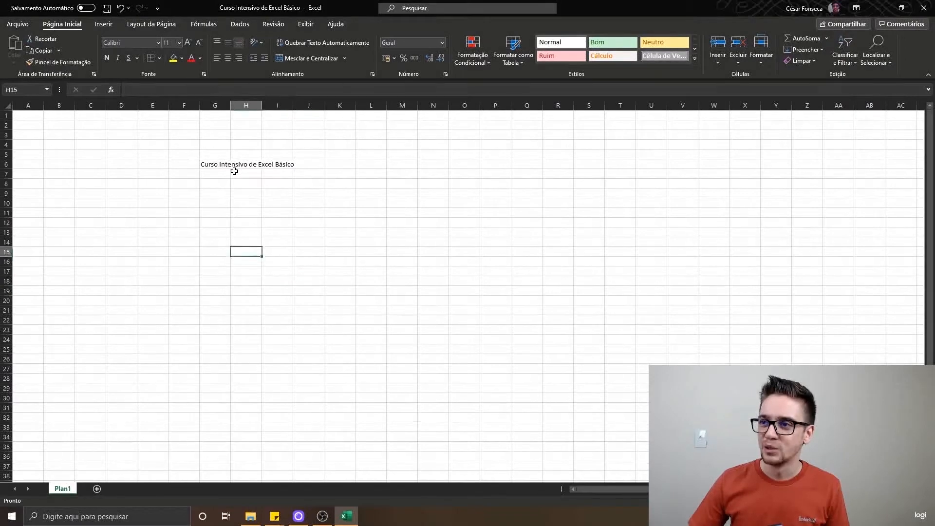
Step: Return to cell G6, open its text for editing and commit it by moving to the adjacent cell H6
key(Up)
key(Up)
key(Up)
key(Up)
key(Up)
key(Up)
key(Up)
key(Up)
key(Up)
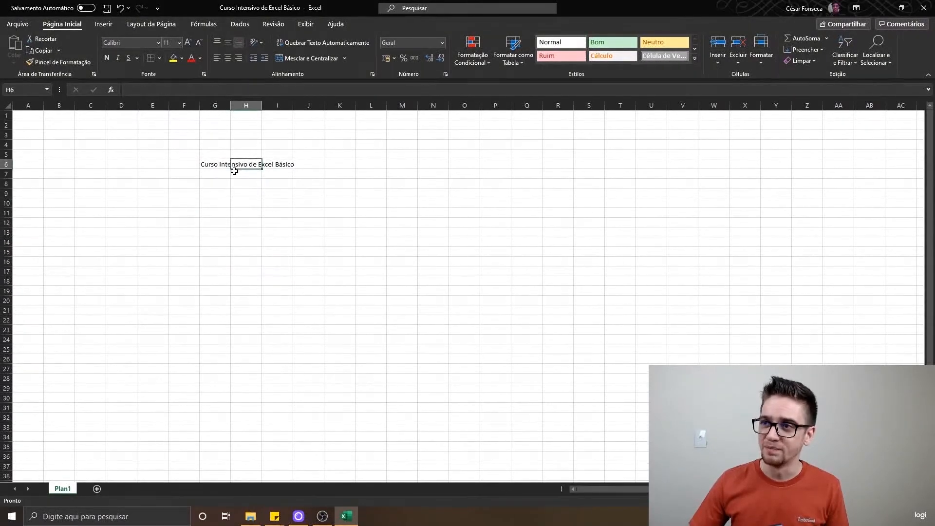
key(Left)
key(F2)
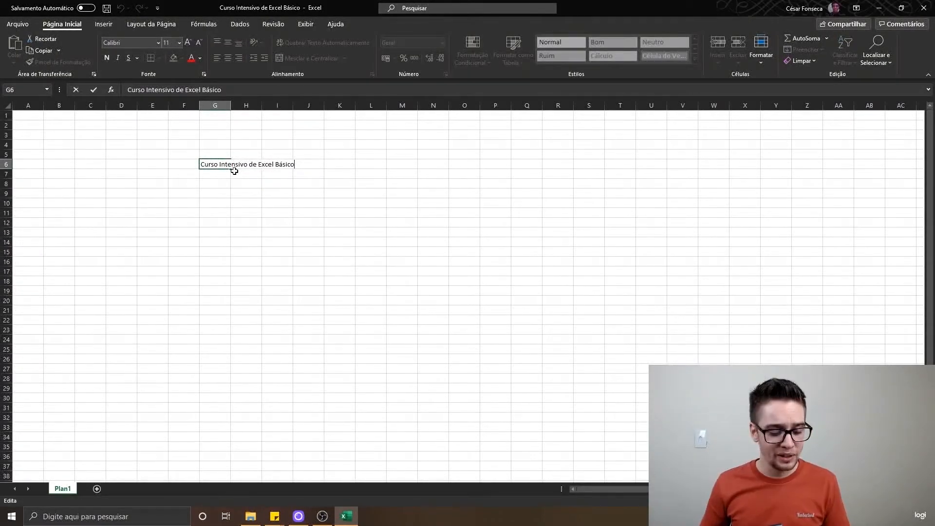
key(Tab)
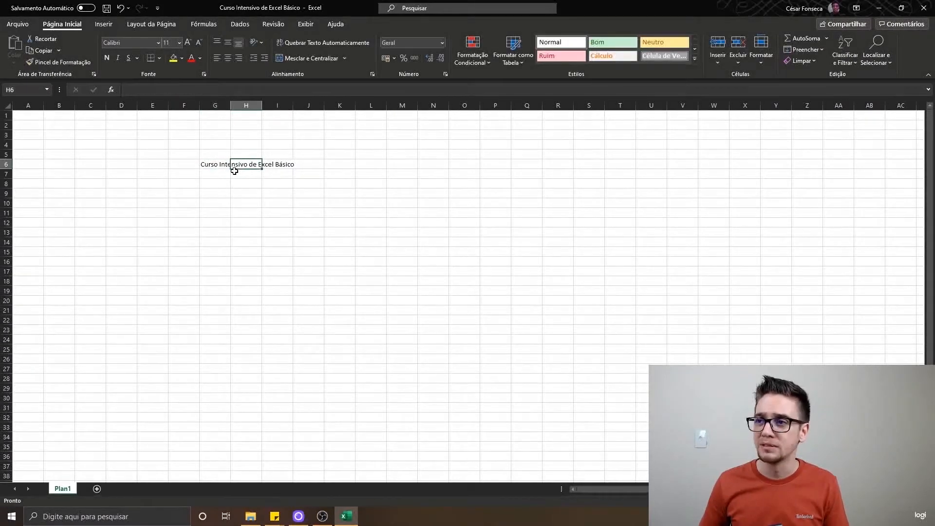
Step: Move the selection between G6 and its neighbouring cells, finishing on G6
key(shift+Tab)
key(Return)
click(233, 164)
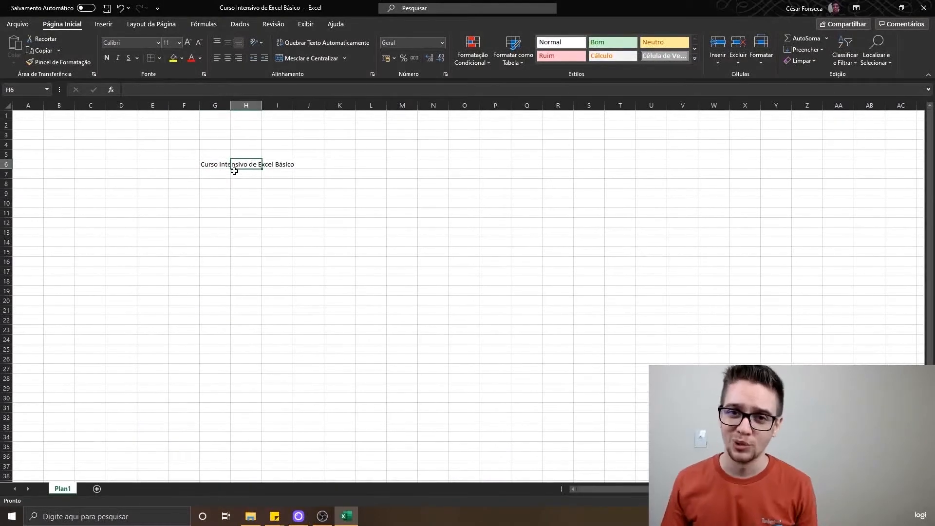
key(Left)
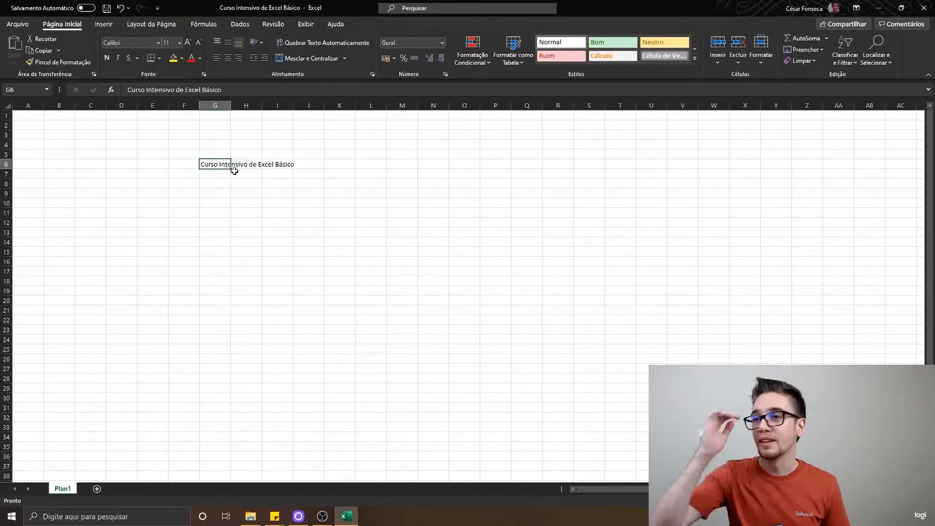
key(Down)
key(Down)
key(Right)
key(Up)
key(Up)
key(Left)
key(Down)
key(Up)
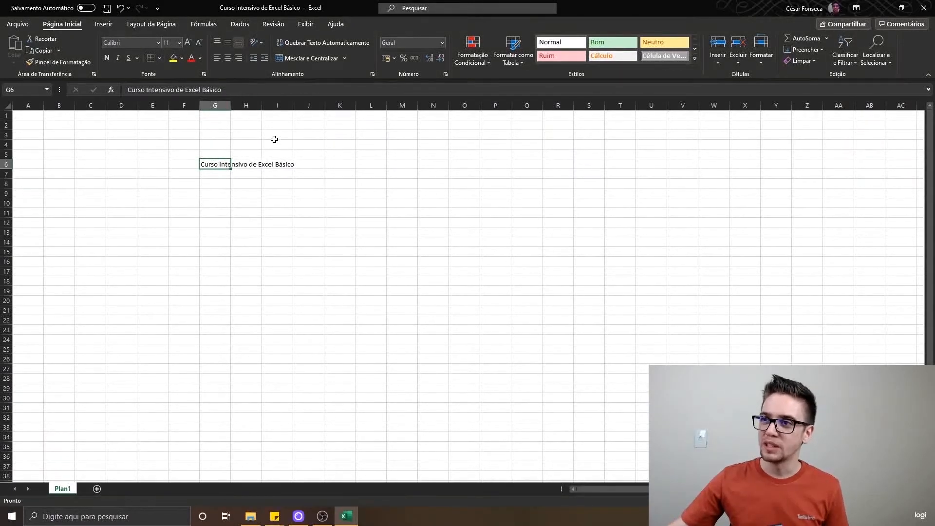
Step: Enter the text "Curso Intensivo de Excel Básico" in cell E2
click(159, 126)
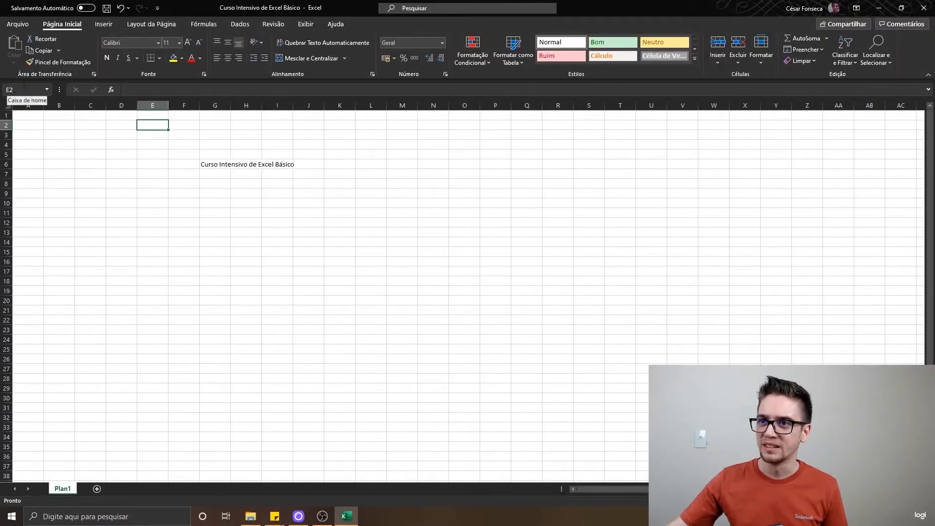
click(154, 89)
text(Cu)
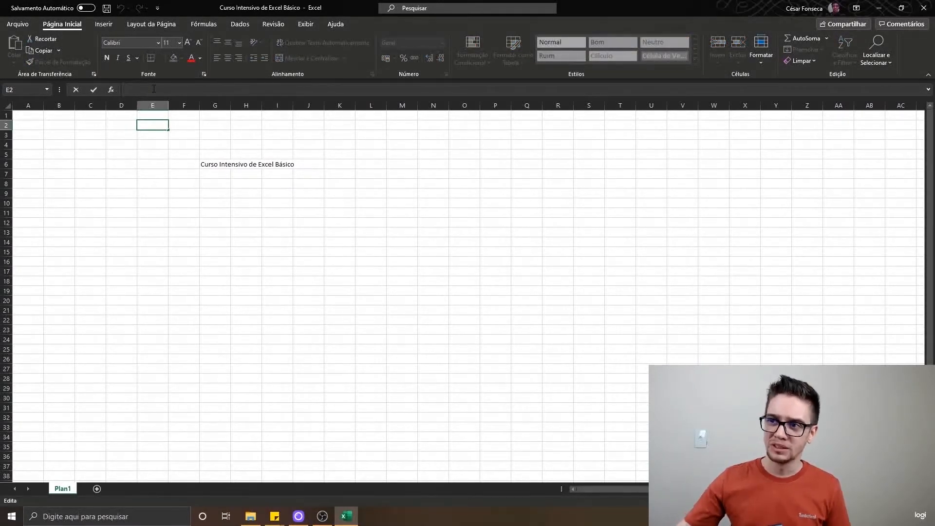
text(rso)
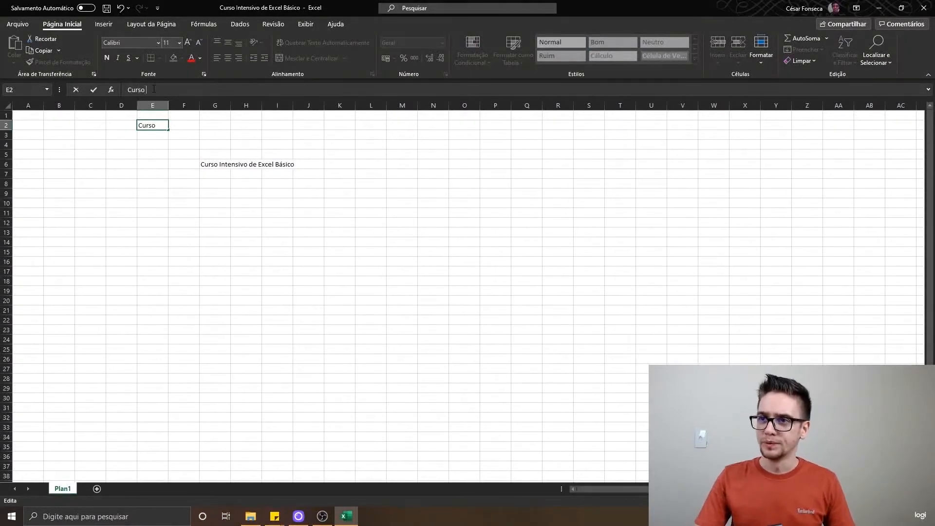
text( Intensivo de Excel Básico)
key(Return)
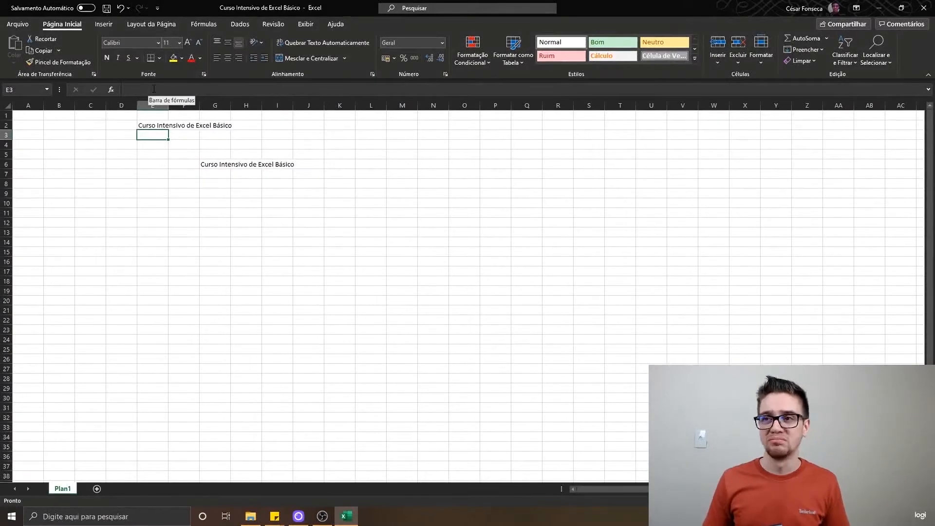
Step: Move the selection through the cells below and beside E2, returning to E2
key(Up)
key(Down)
key(Down)
key(Right)
key(Right)
key(Right)
key(Down)
key(Left)
key(Left)
key(Left)
key(Up)
key(Up)
key(Up)
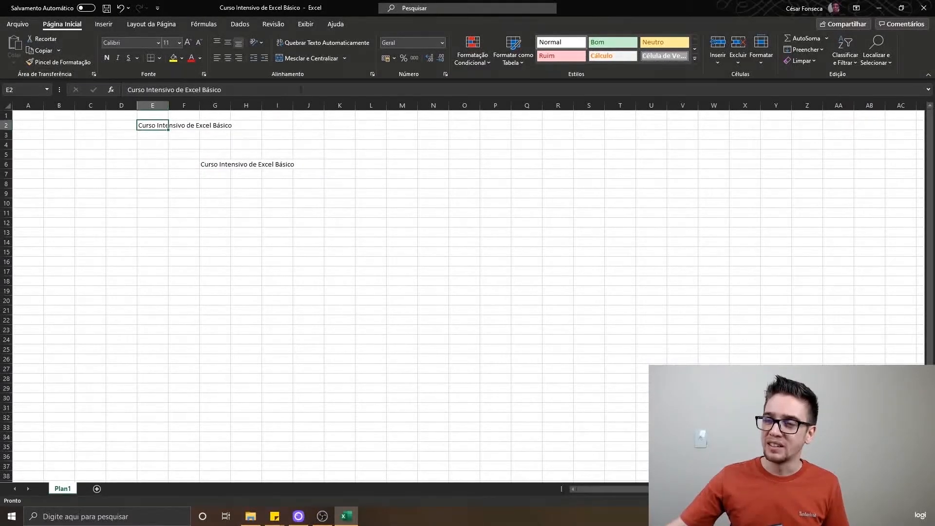
Step: Open E2's text for editing, place the insertion point at several positions within it, and exit the edit
double_click(237, 89)
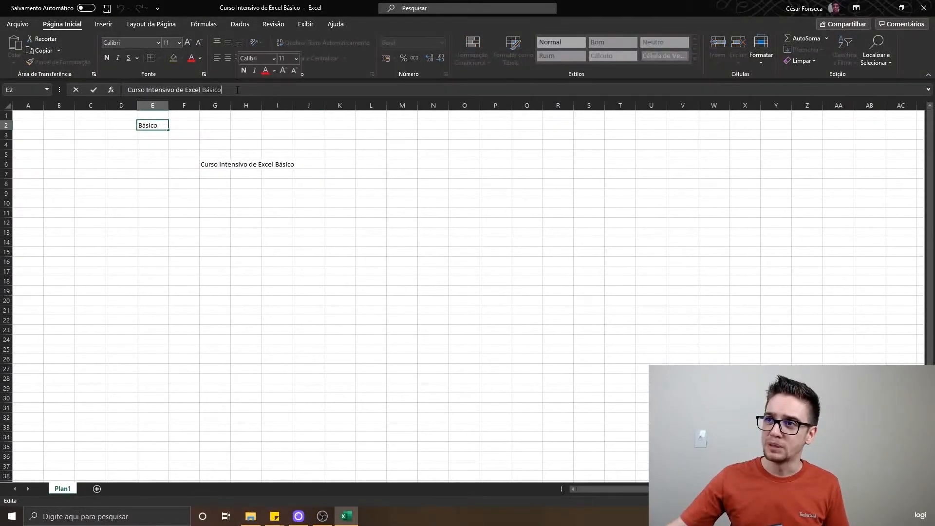
click(237, 90)
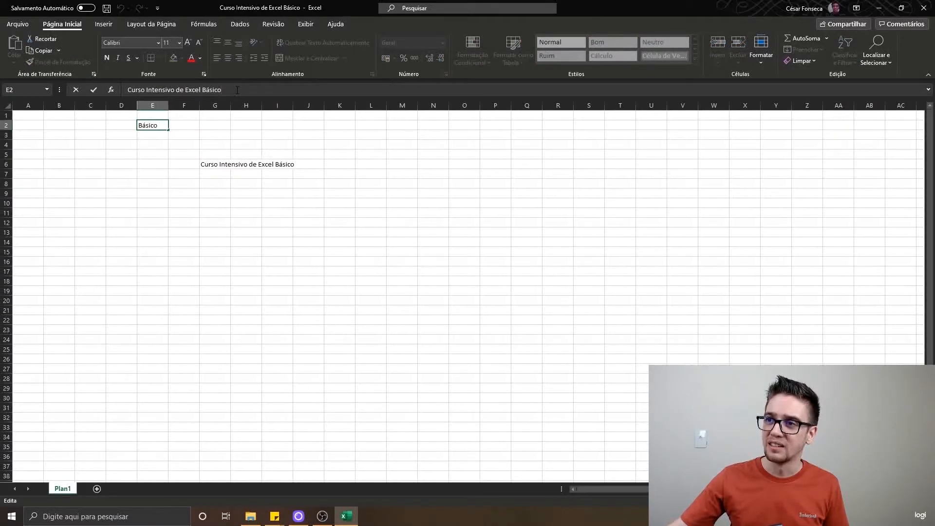
click(177, 125)
click(233, 125)
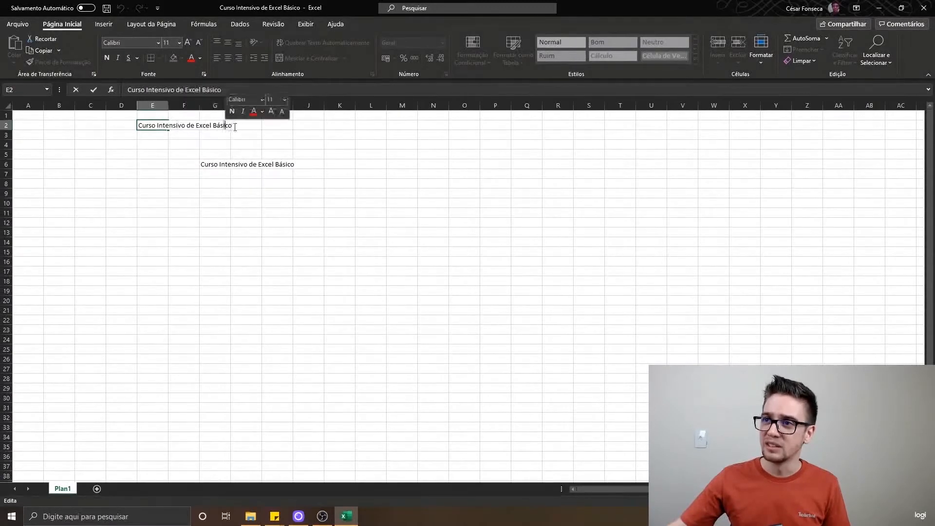
click(166, 125)
click(146, 125)
click(179, 125)
click(208, 125)
click(234, 126)
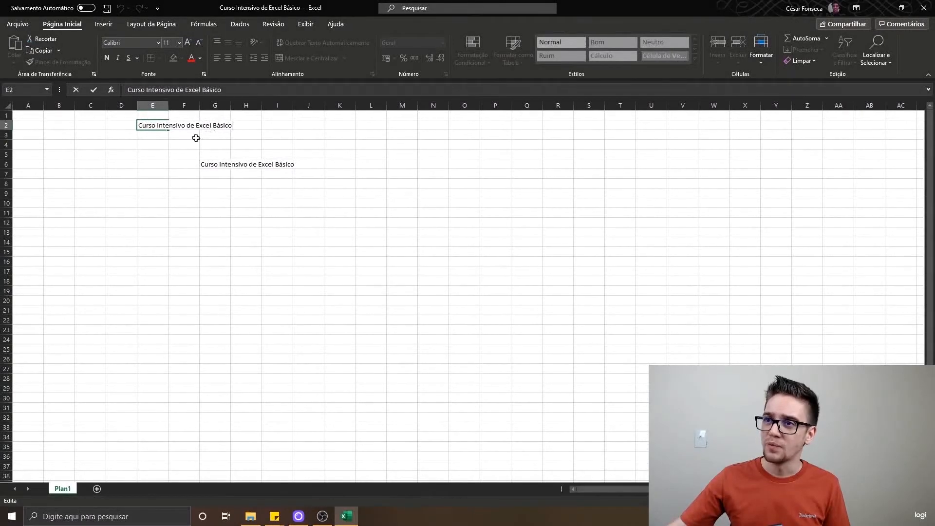
key(Escape)
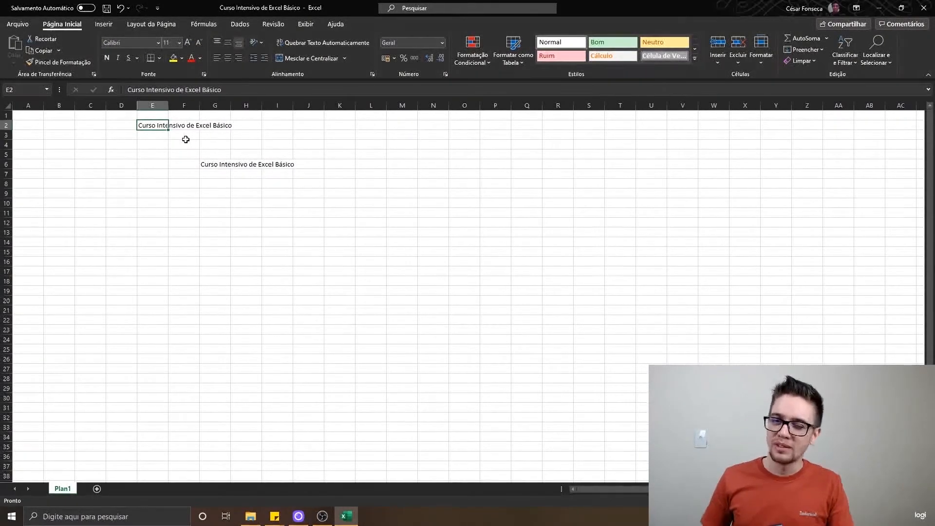
key(F2)
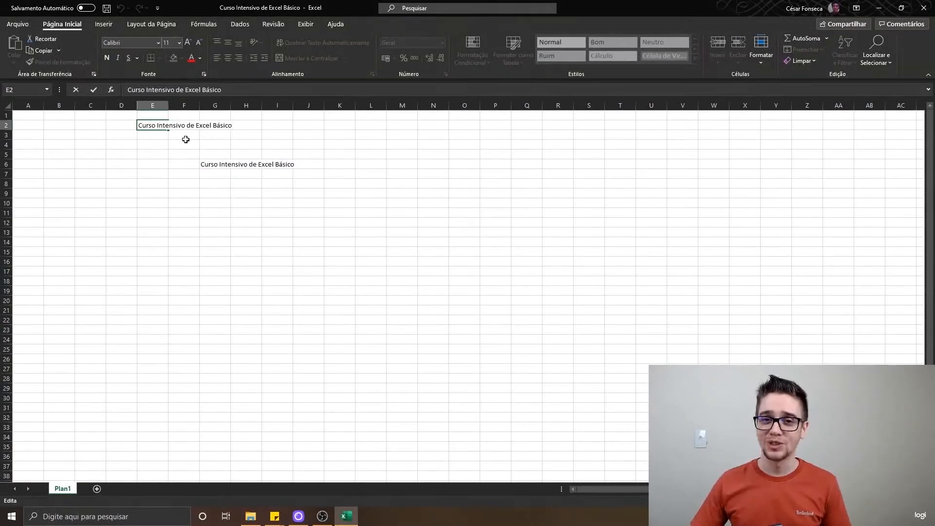
key(Return)
Step: Clear the text from cells E2 and G6
key(Up)
key(Delete)
key(Return)
key(Down)
key(Down)
key(Down)
key(Right)
key(Right)
key(Delete)
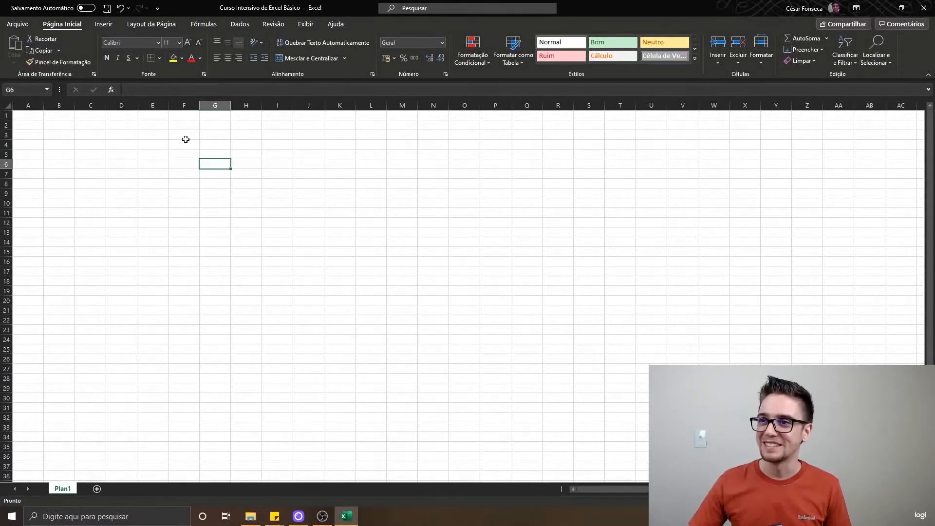
Step: Enter the headers "Nome do Aluno" in cell A1 and "Ordem Chamada" in cell B1
key(ctrl+Home)
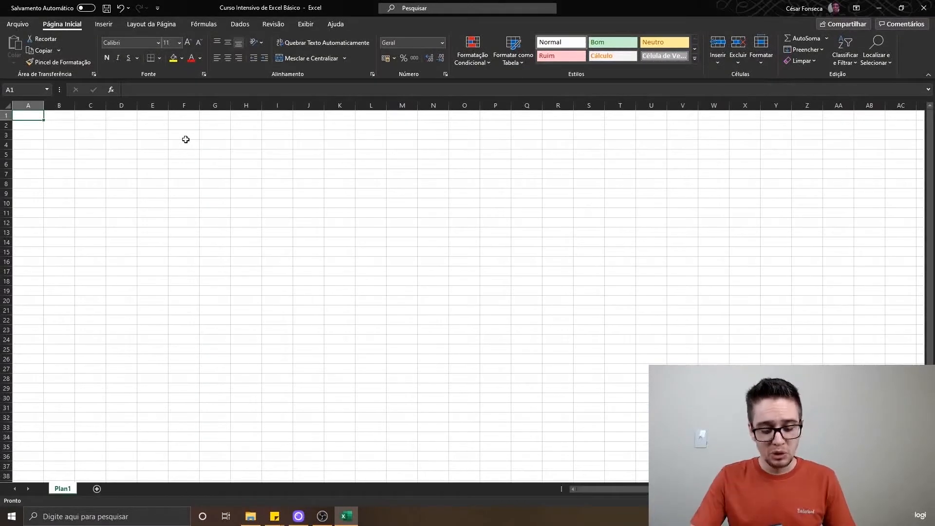
text(Nome do Aluno)
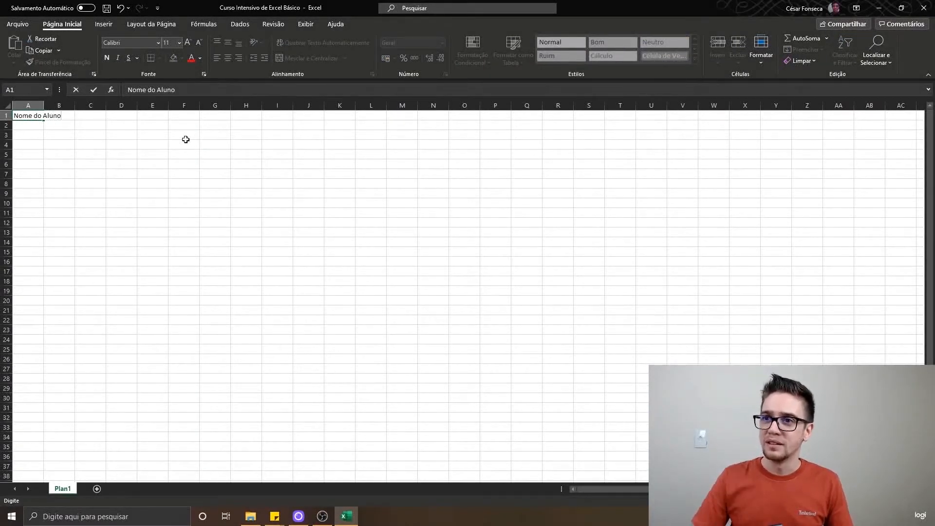
key(Tab)
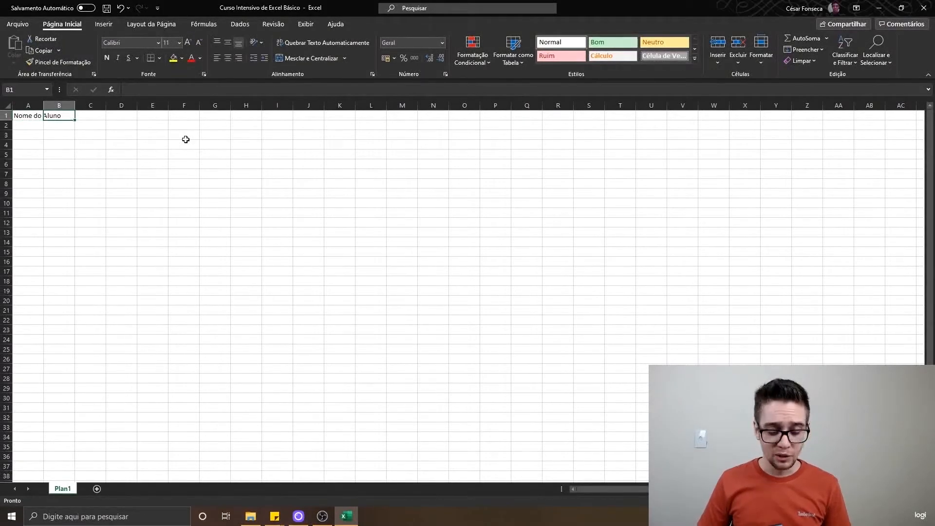
text(Ordem Chamada)
key(Tab)
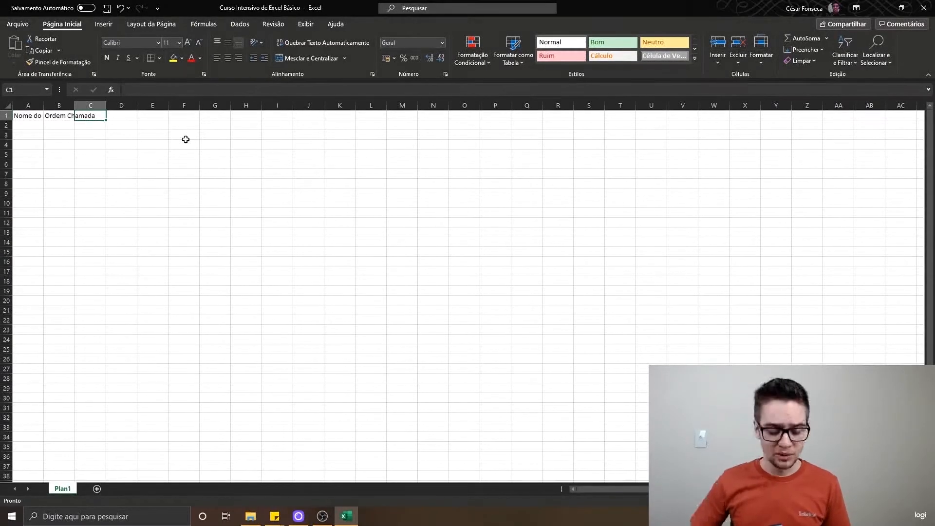
Step: Enter the numbers 3 in cell C1 and 4 in cell D1
text(3)
key(Tab)
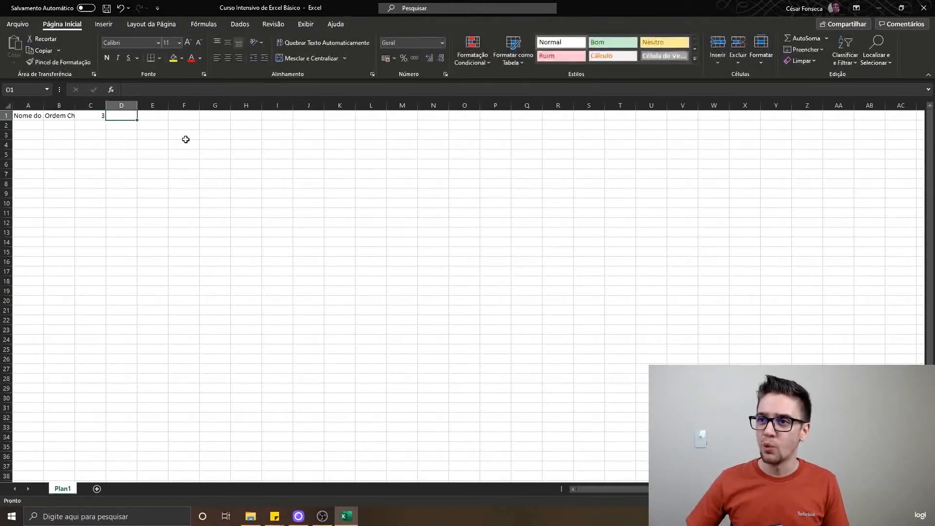
text(4)
key(Tab)
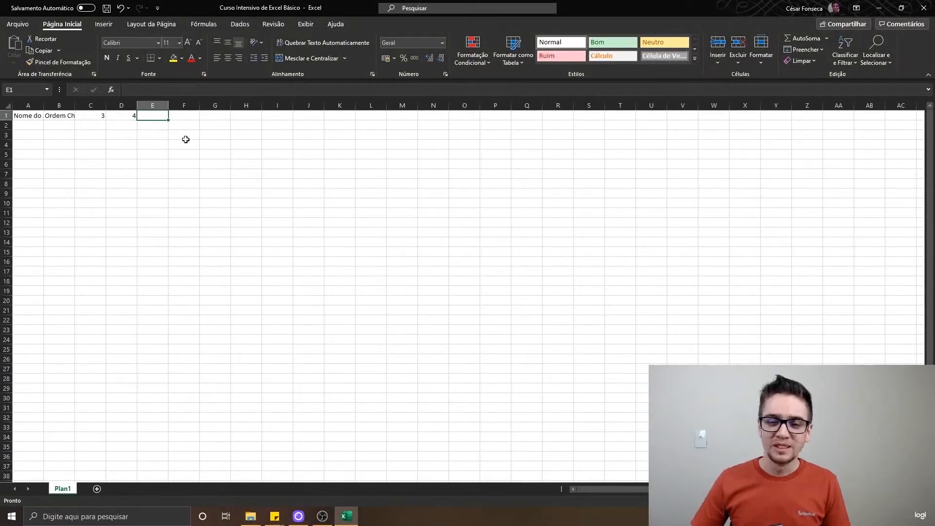
Step: Move the active cell back and forth between C1 and D1, ending on C1
key(Left)
key(Left)
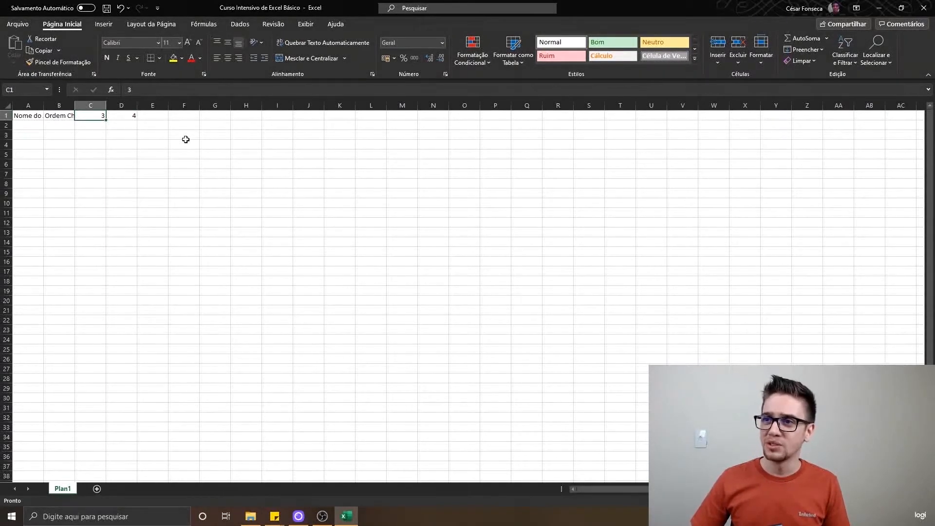
key(Right)
key(Left)
key(Right)
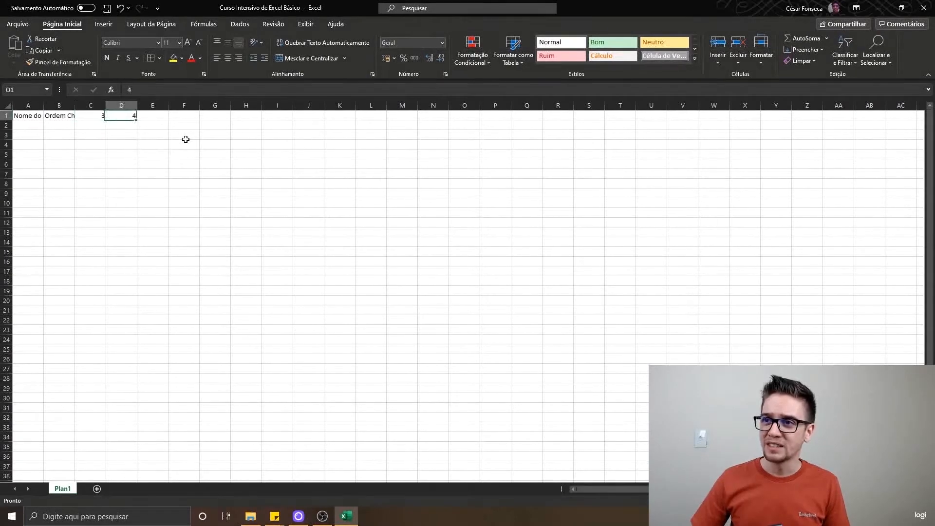
key(Left)
key(Right)
key(Left)
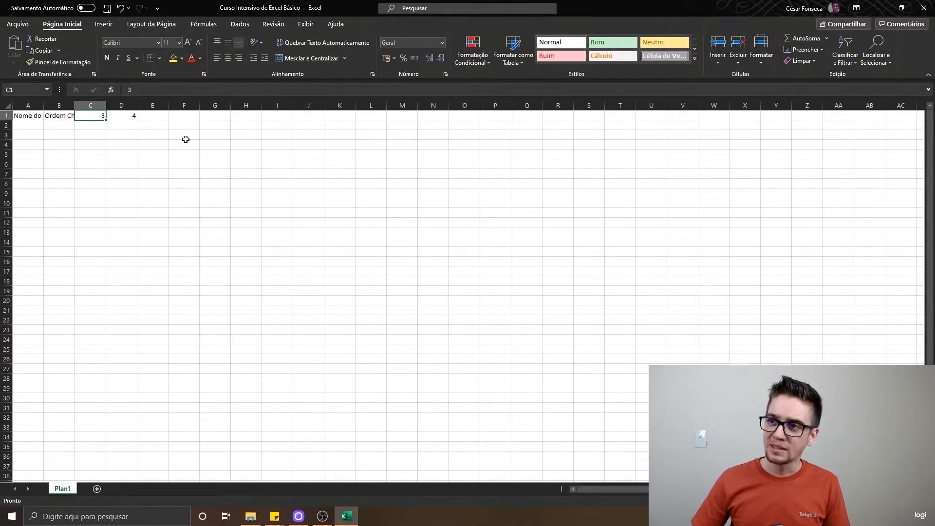
Step: Practise selecting cell ranges with C1:D1 and the block C3:K26
key(shift+Right)
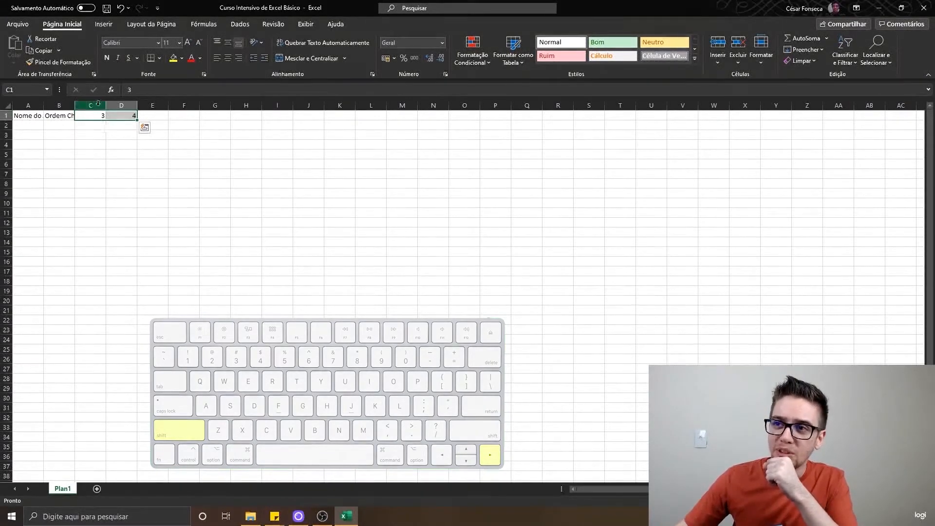
click(28, 118)
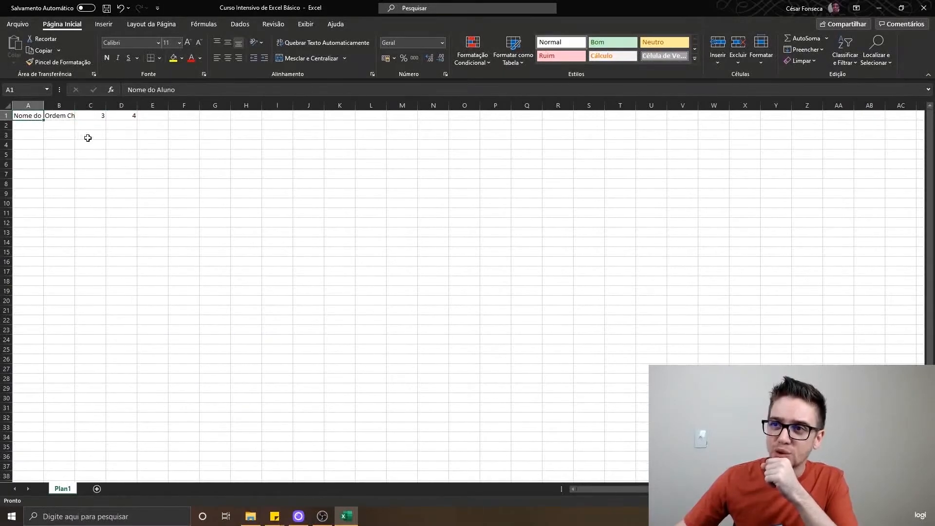
drag(97, 116, 115, 121)
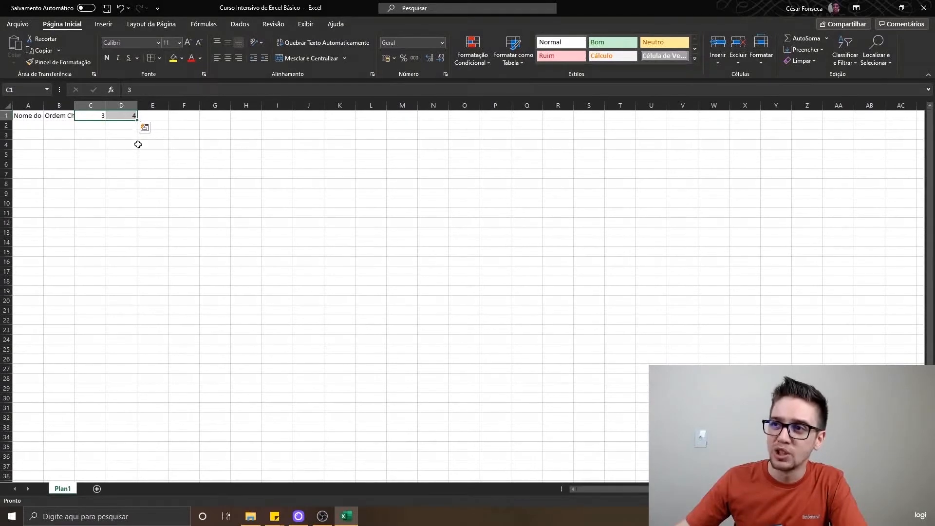
drag(95, 135, 352, 352)
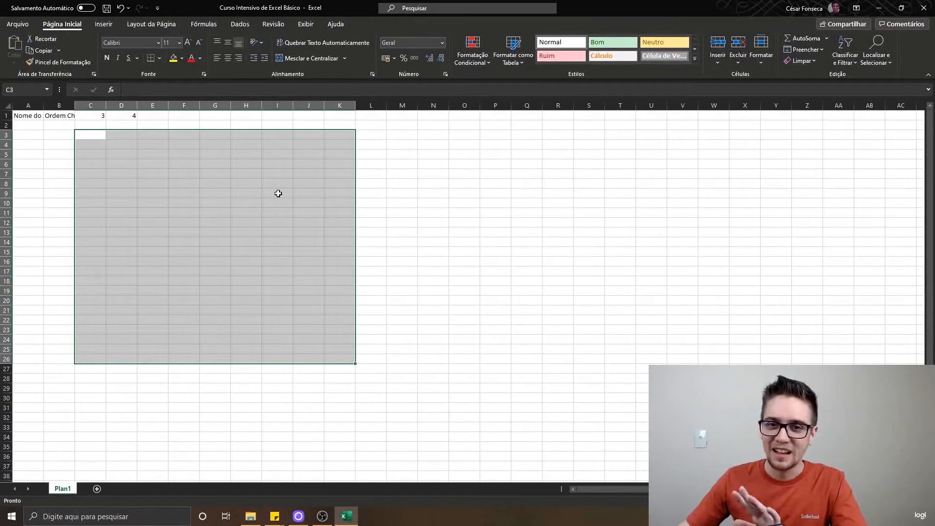
Step: Extend the number series in C1:D1 along row 1 to cell AC1
click(99, 117)
drag(94, 117, 128, 118)
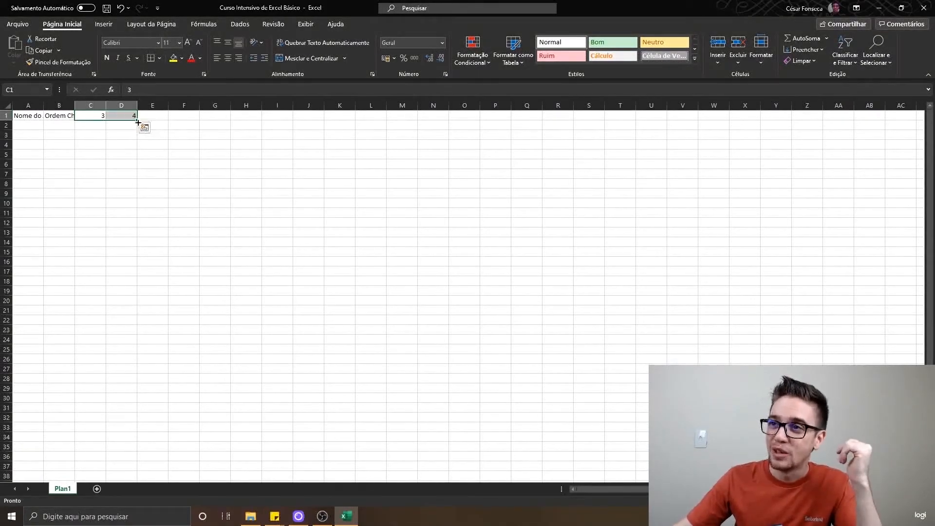
drag(138, 121, 905, 117)
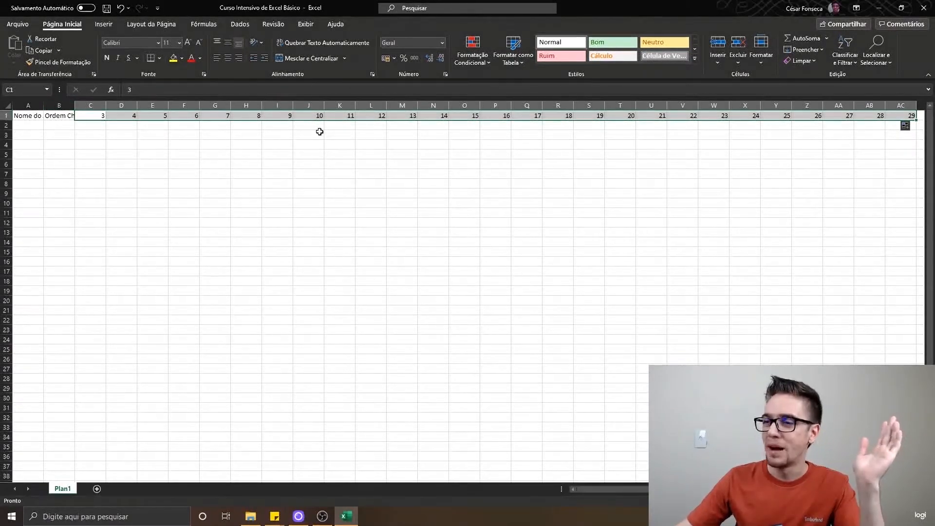
Step: Jump repeatedly between the first and last filled cells of row 1, A1 and AC1, ending on A1
click(36, 118)
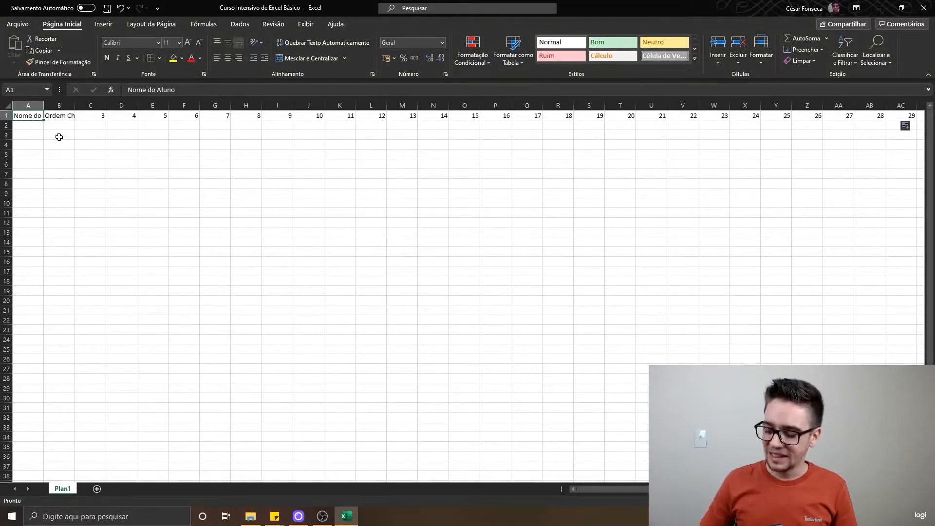
key(ctrl+Right)
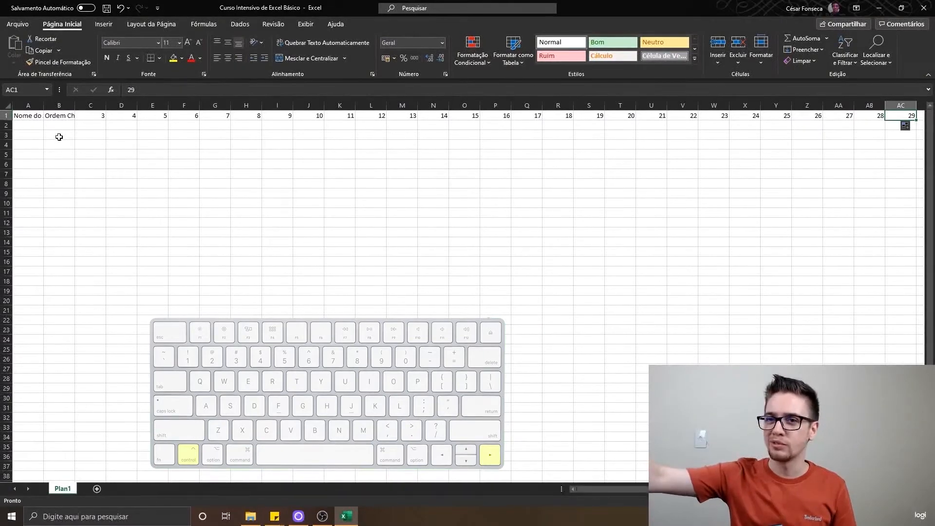
key(ctrl+Left)
key(ctrl+Right)
key(ctrl+Left)
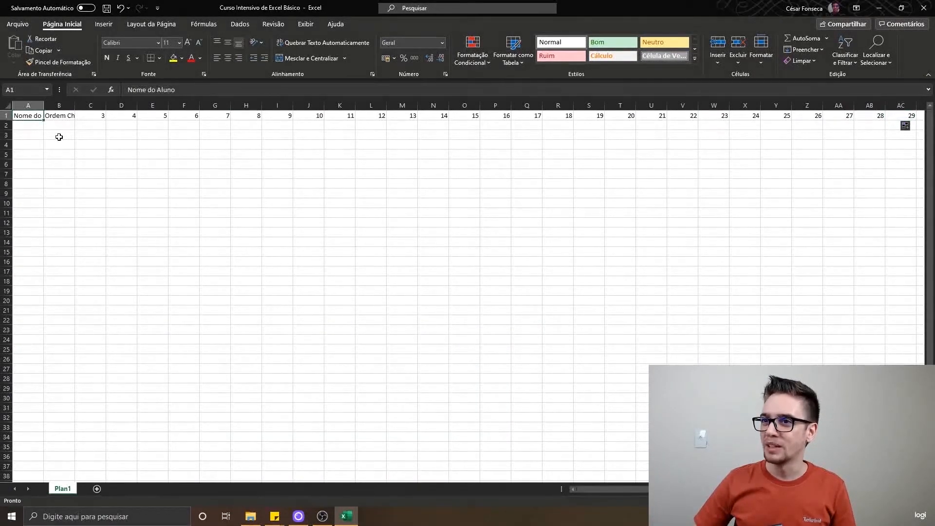
key(ctrl+Right)
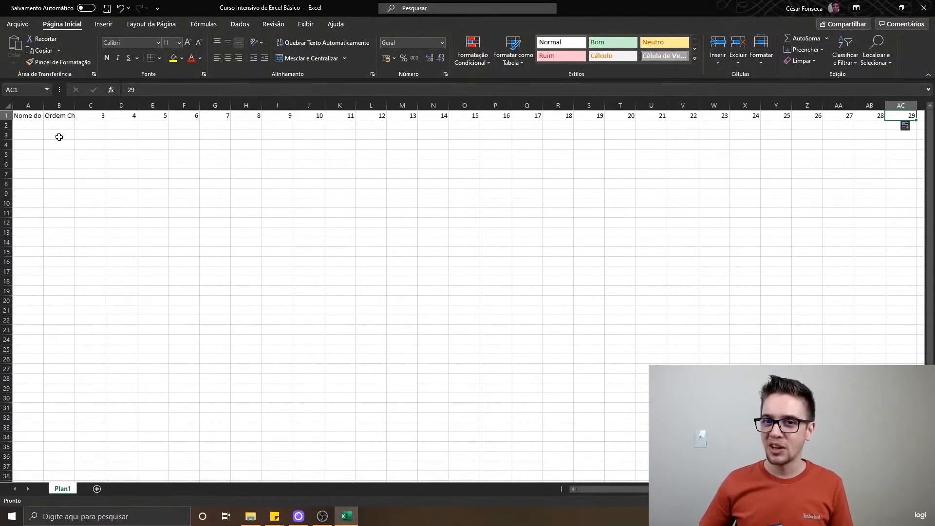
key(ctrl+Left)
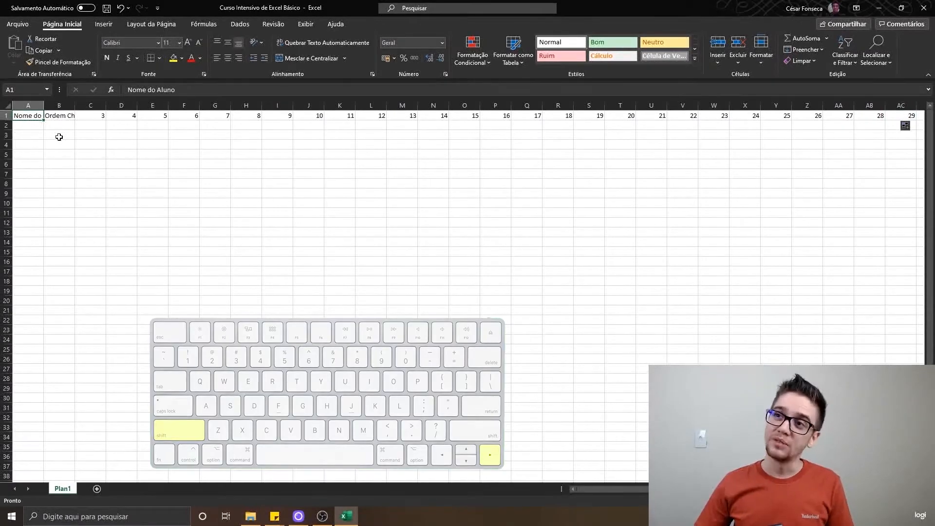
Step: Extend the selection from A1 cell by cell along row 1 to N1
key(shift+Right)
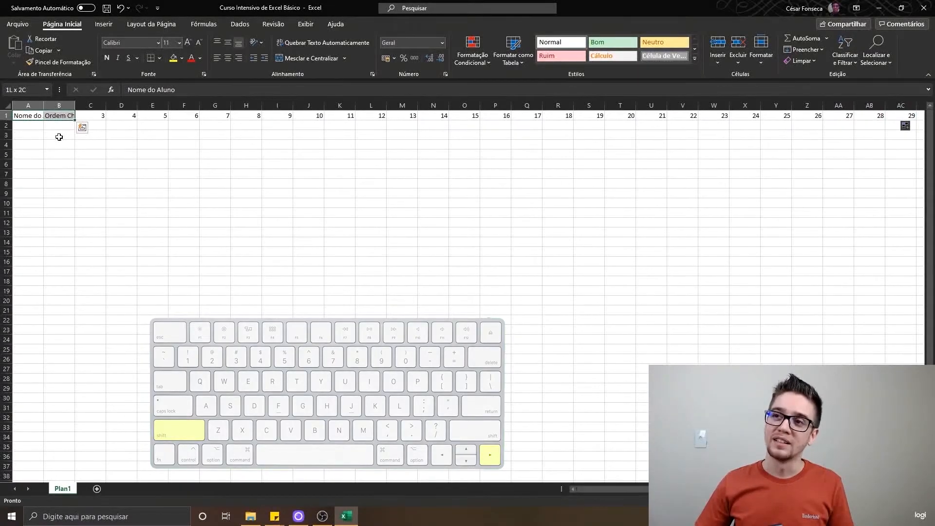
key(Left)
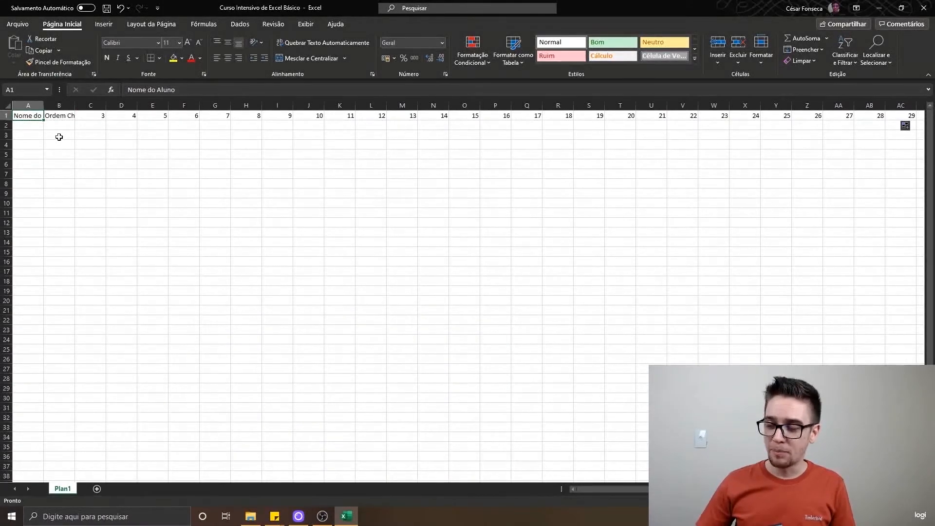
key(shift+Right)
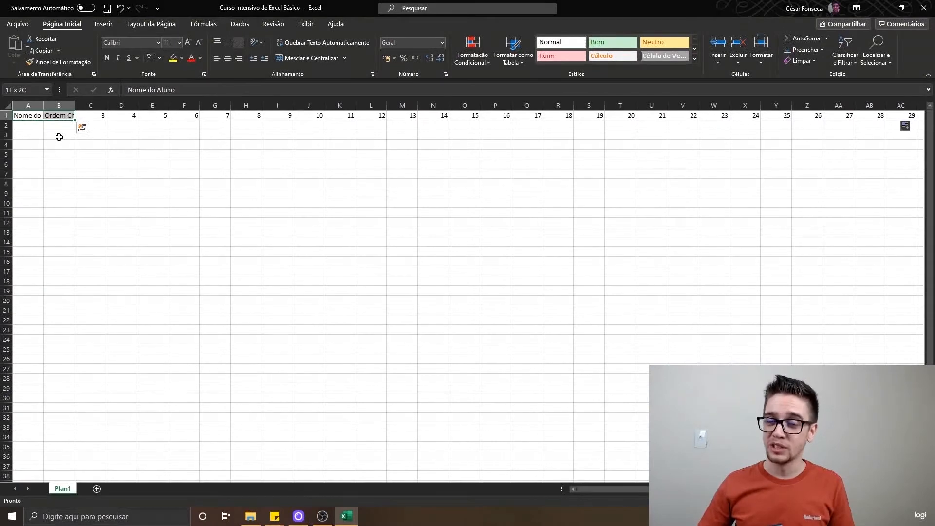
key(shift+Right)
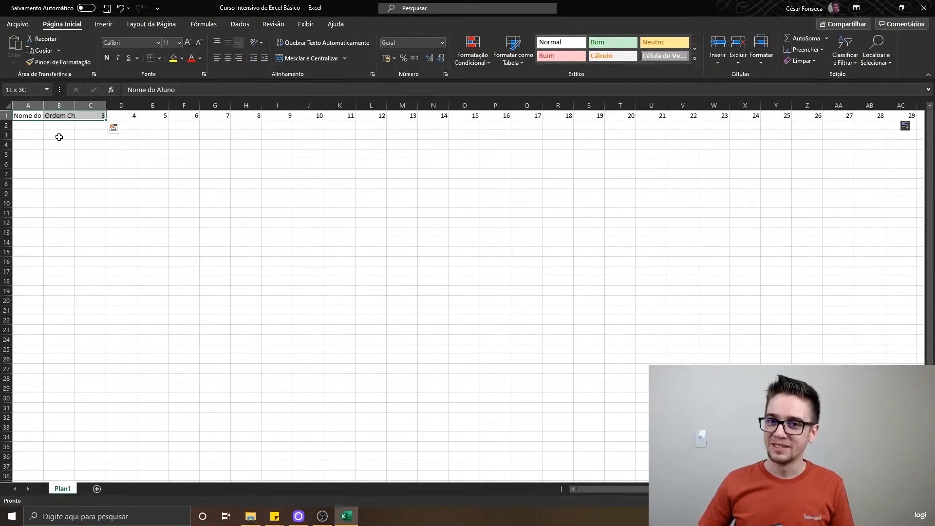
key(shift+Right)
key(shift+Right)
key(shift+Right)
key(shift+Right)
key(shift+Right)
key(shift+Right)
key(shift+Right)
key(shift+Right)
key(shift+Right)
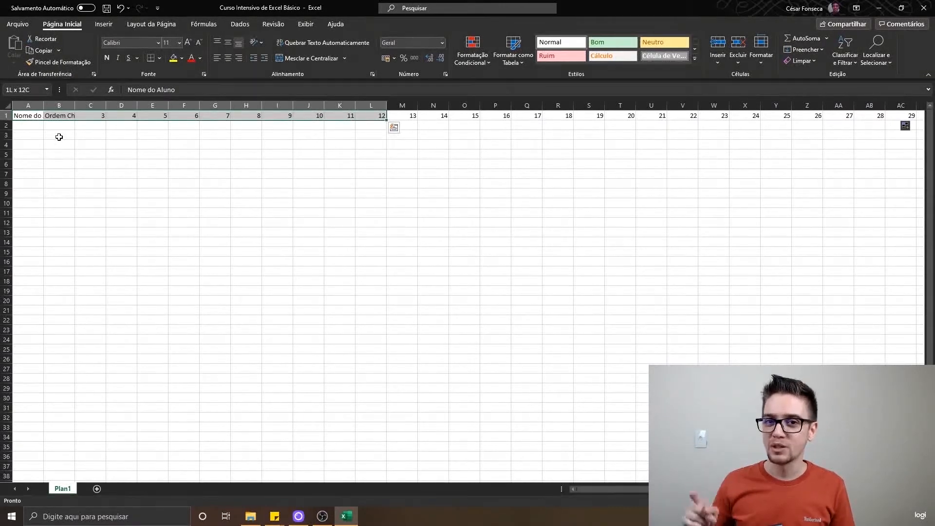
key(shift+Right)
key(shift+Right)
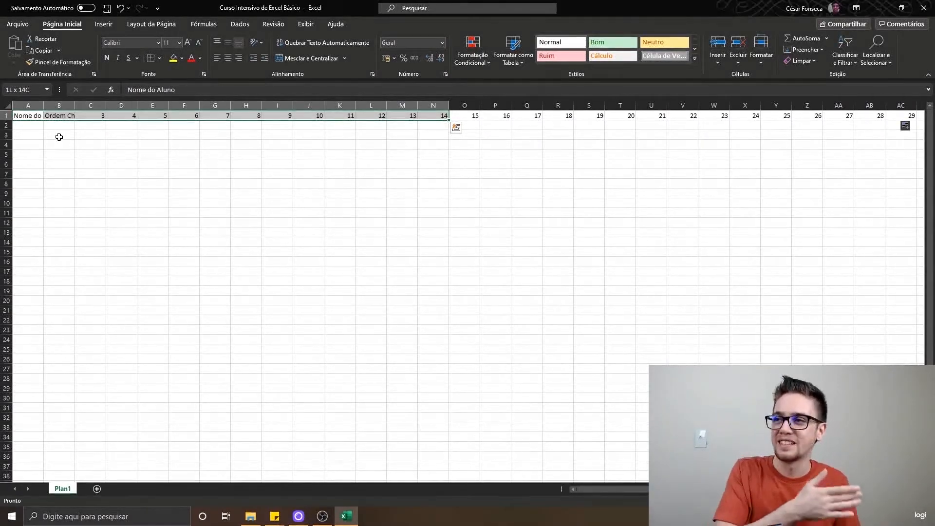
Step: Starting from AC1, extend the selection back along row 1 to column Q and down over several rows
key(ctrl+Right)
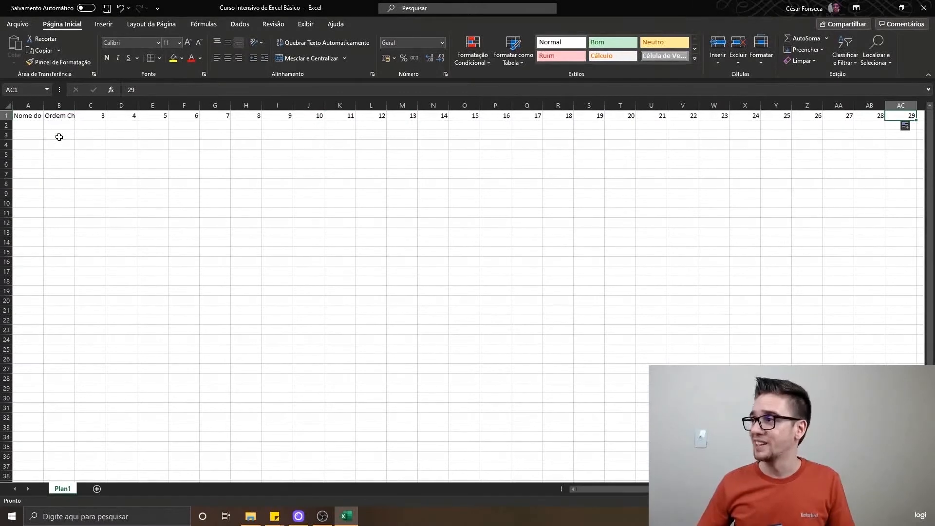
key(shift+Left)
key(shift+Left)
key(shift+Left)
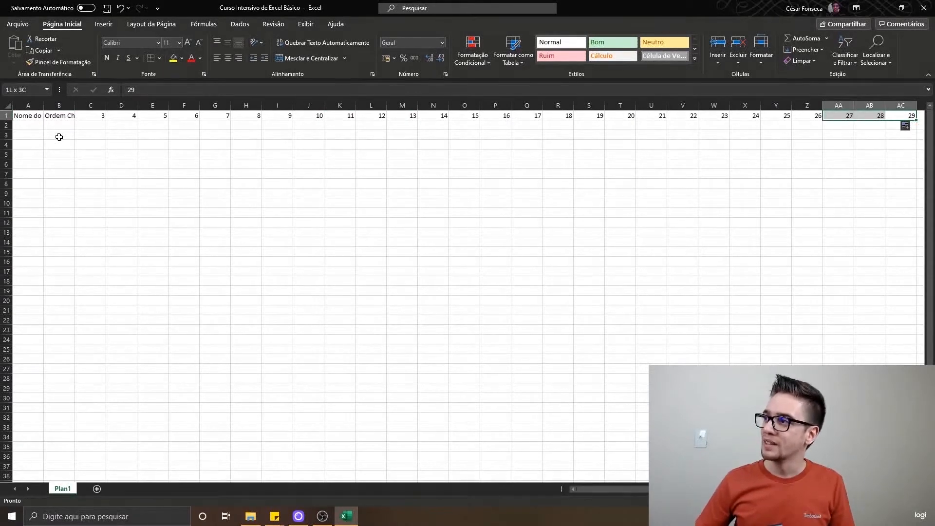
key(shift+Left)
key(shift+Left)
key(shift+Left)
key(shift+Left)
key(shift+Left)
key(shift+Left)
key(shift+Left)
key(shift+Left)
key(shift+Left)
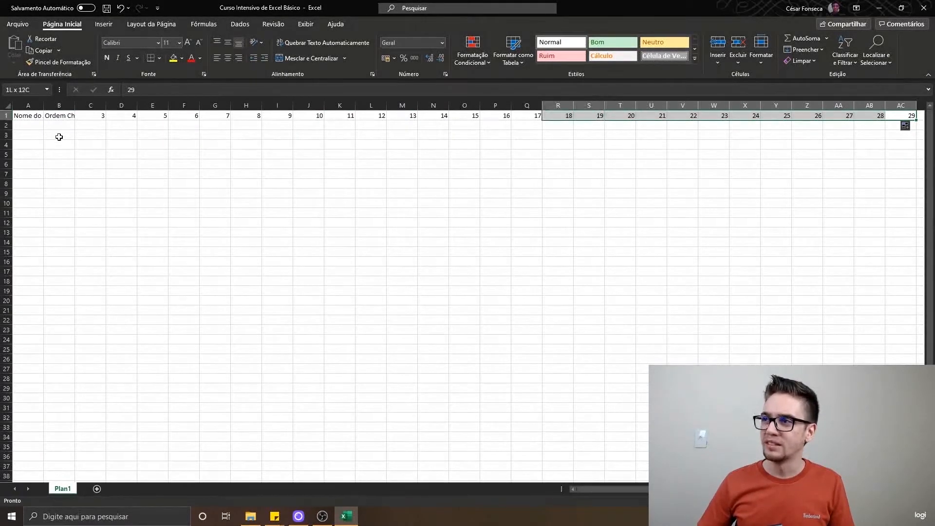
key(shift+Down)
key(shift+Down)
key(shift+Down)
key(shift+Down)
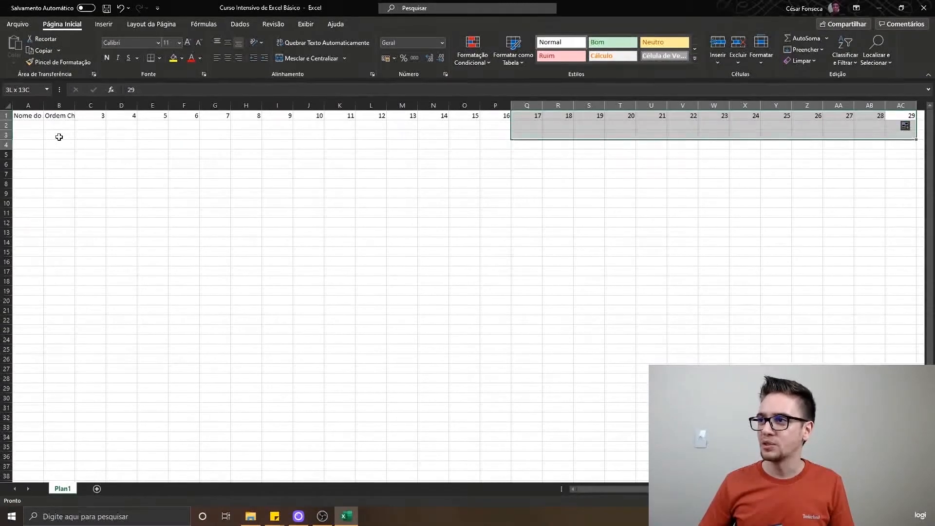
Step: Make the whole header row A1:AC1 bold and give it a near-black theme fill colour
key(ctrl+Home)
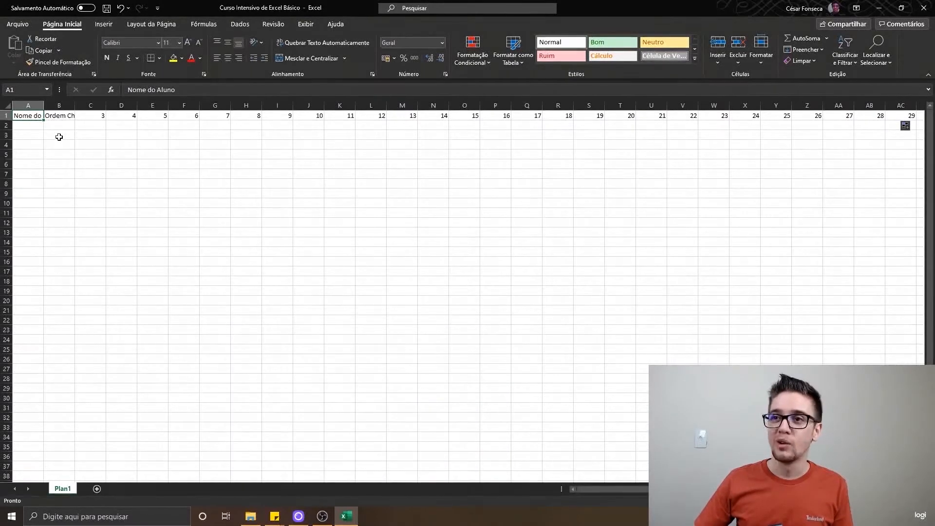
key(ctrl+shift+Right)
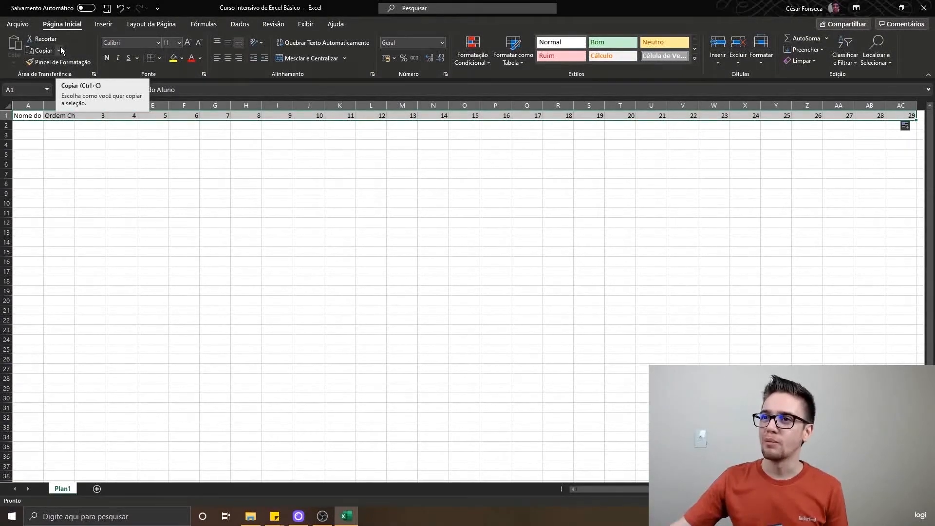
click(108, 57)
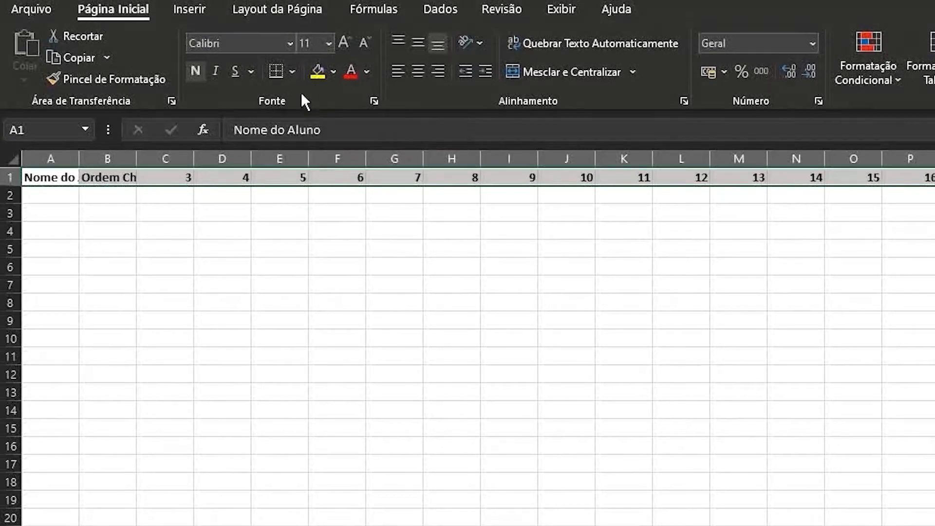
click(332, 74)
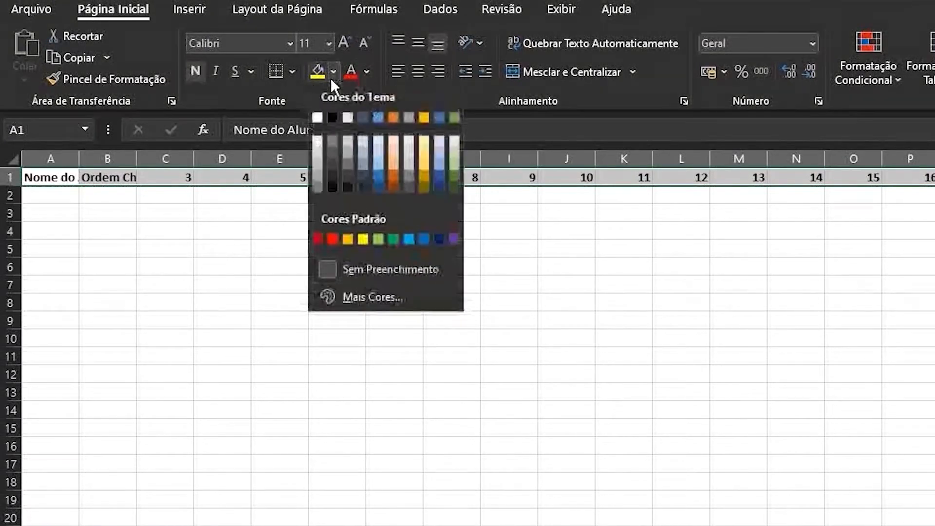
click(333, 176)
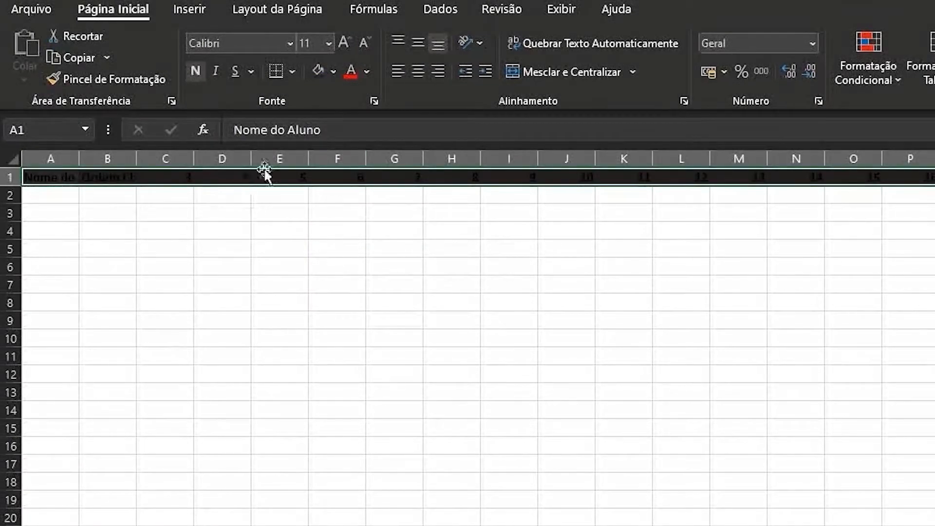
Step: Set the font colour of the header row A1:AC1 to white
click(367, 72)
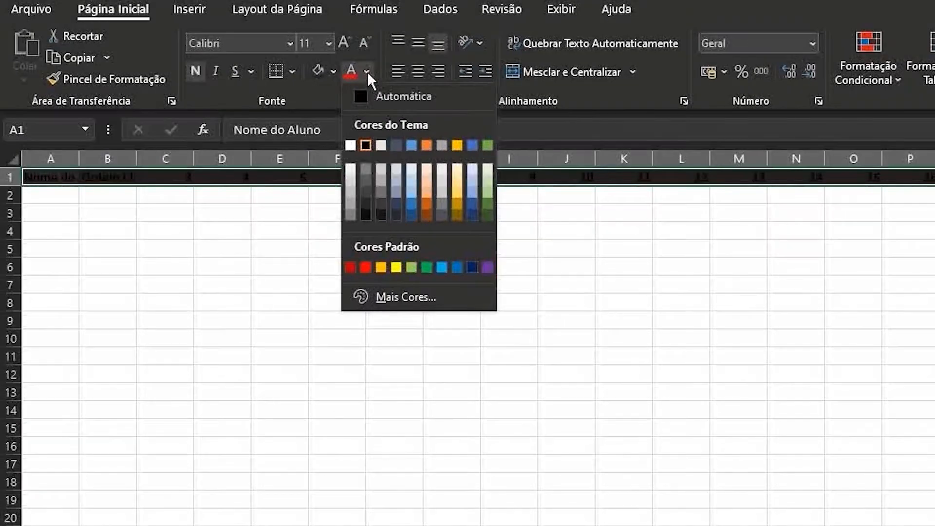
click(352, 145)
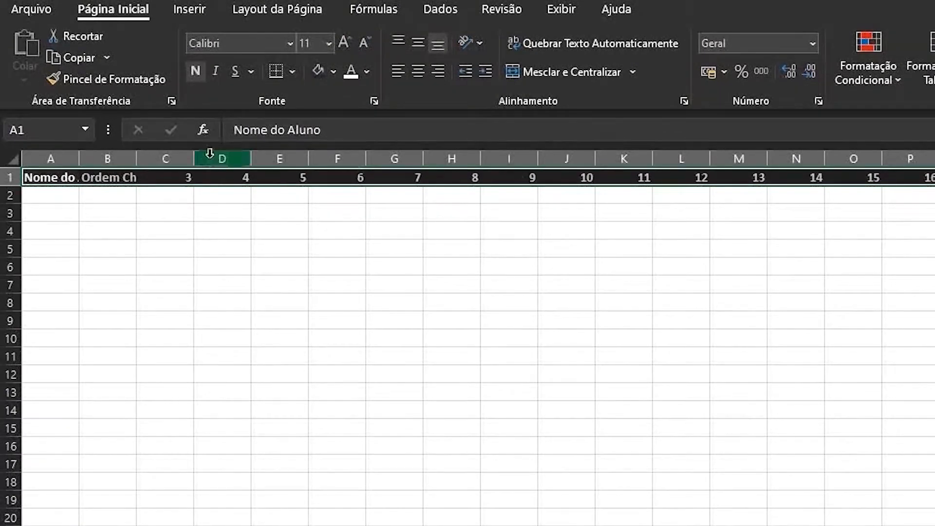
Step: Try out the bold, italic and underline toggles on the header row, switching each one back to its original state
click(199, 70)
click(198, 70)
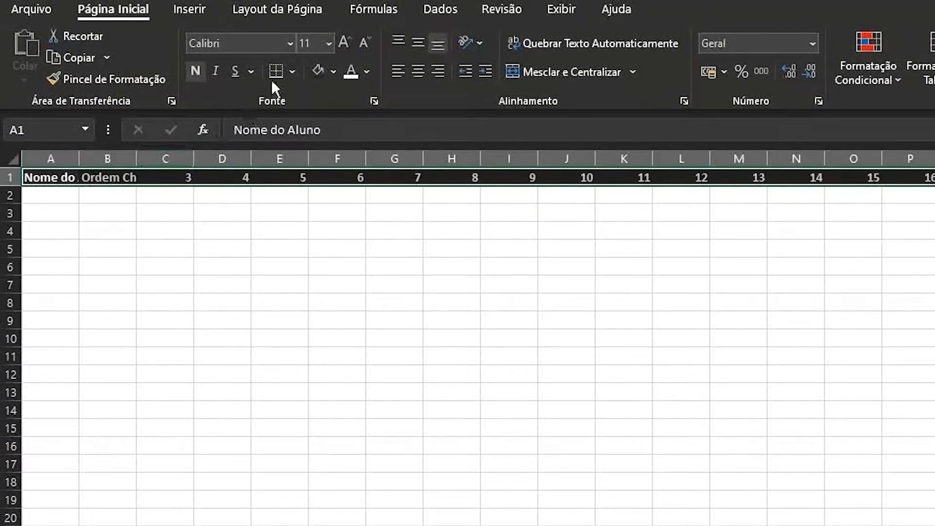
click(215, 71)
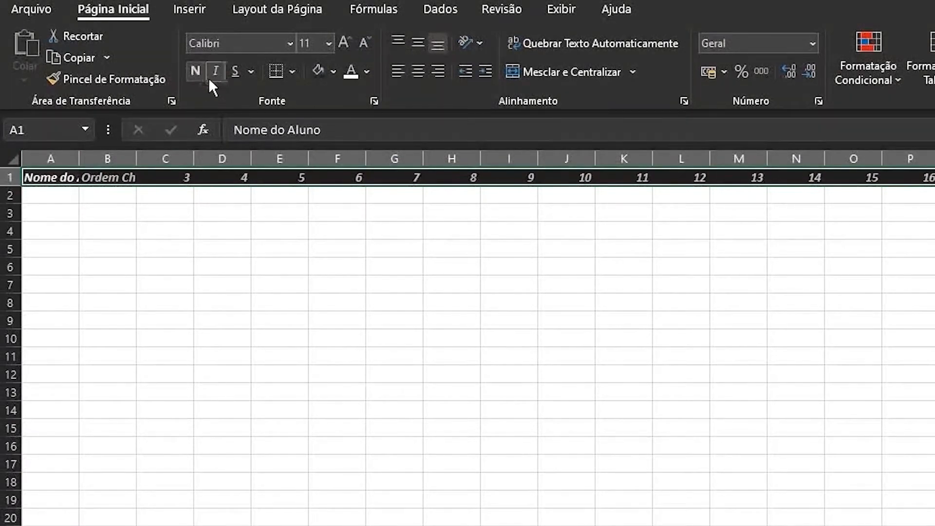
click(212, 72)
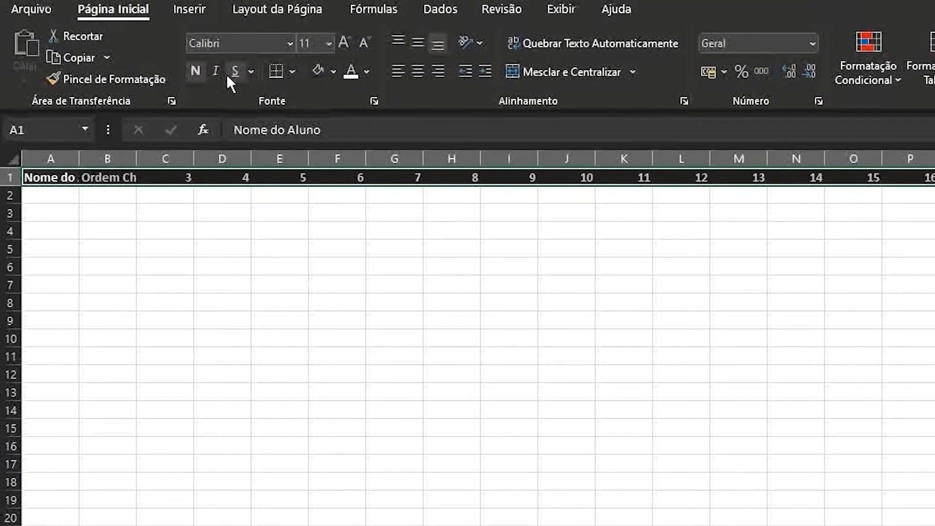
click(238, 74)
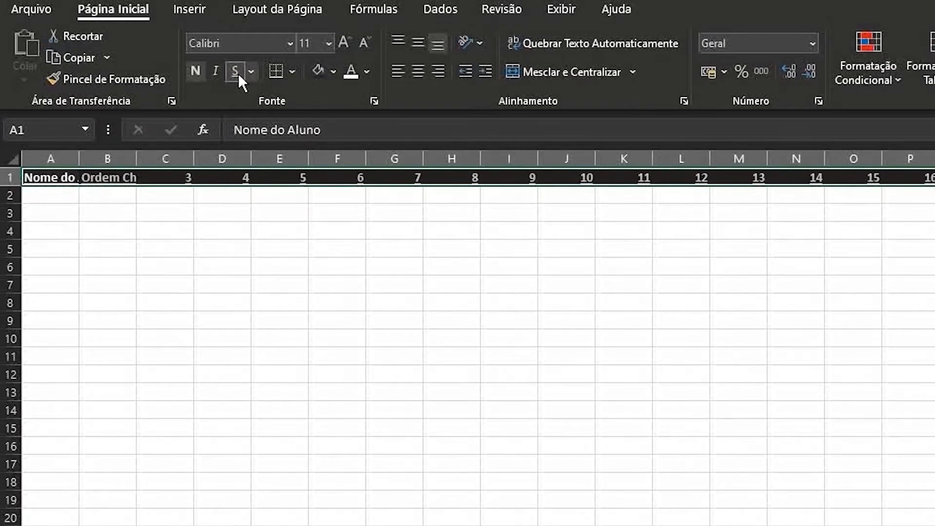
click(238, 72)
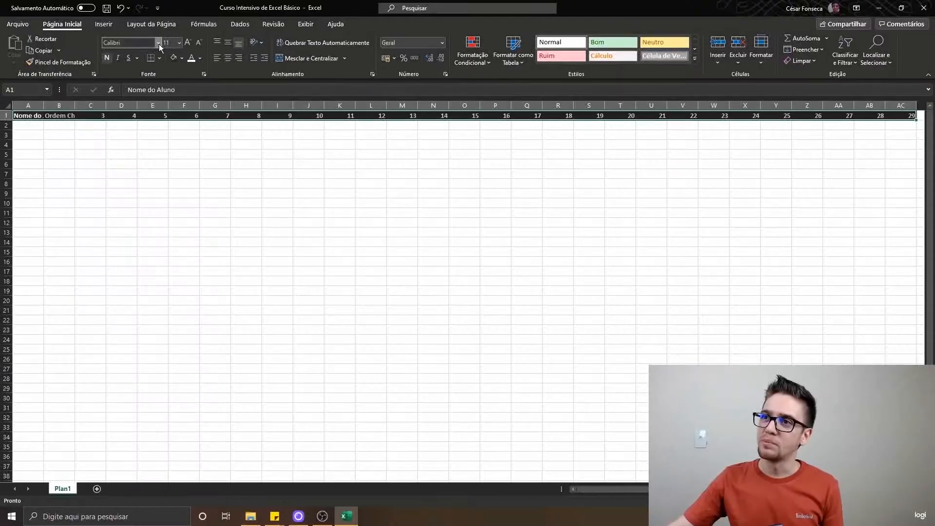
Step: Format the header row in Arial Black, size 12, and centre its text horizontally
click(290, 44)
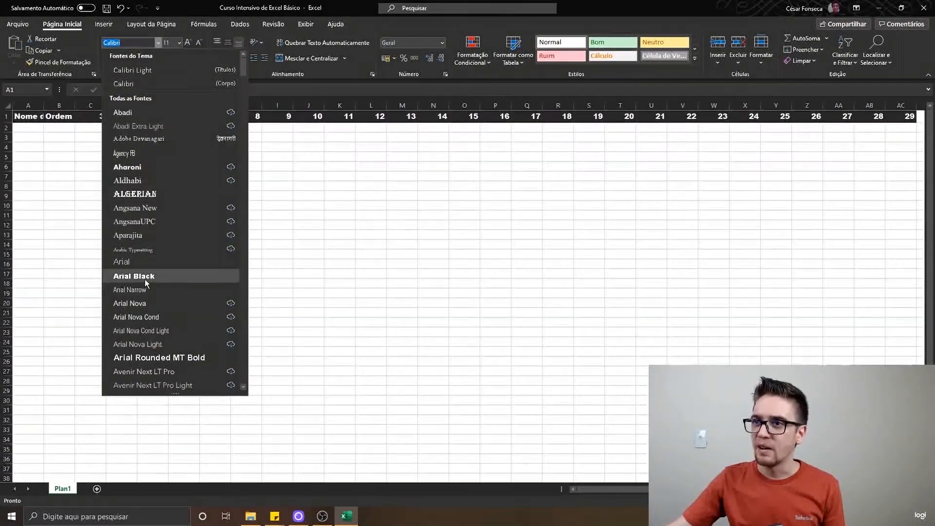
click(145, 280)
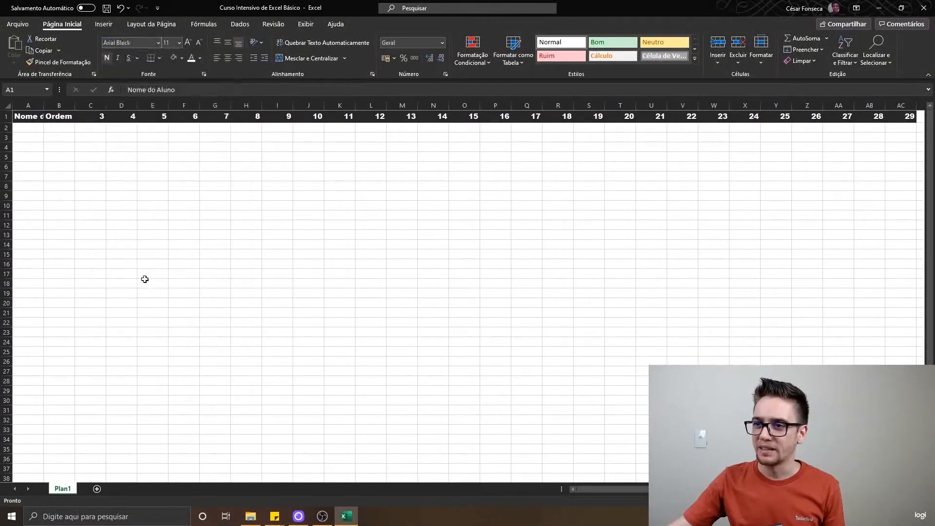
click(178, 43)
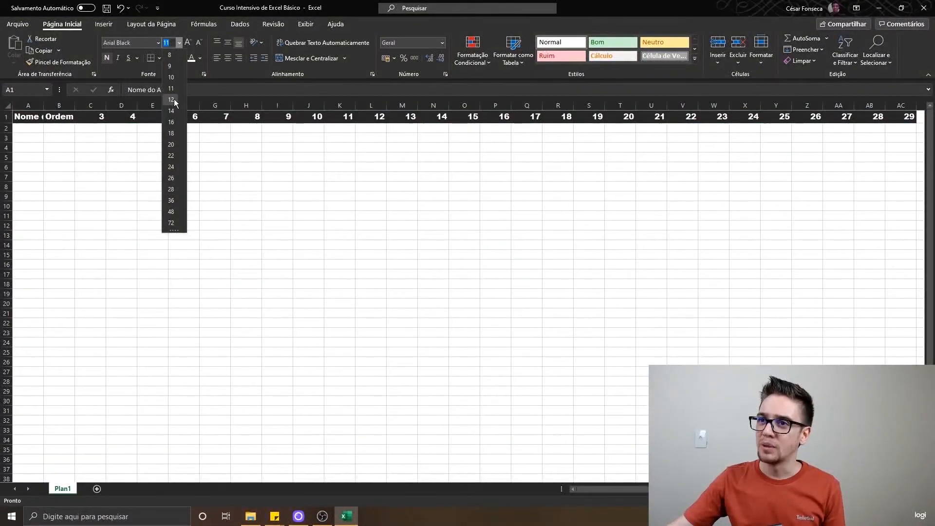
click(171, 100)
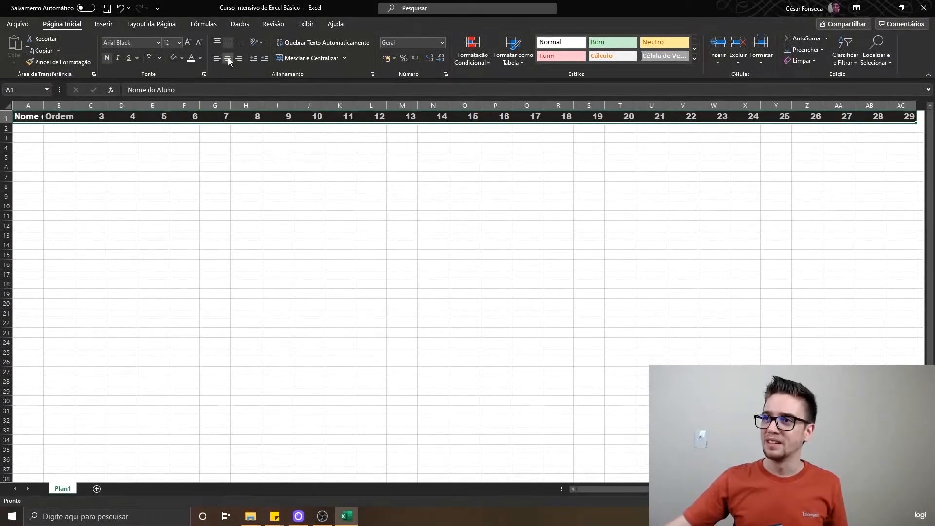
click(228, 57)
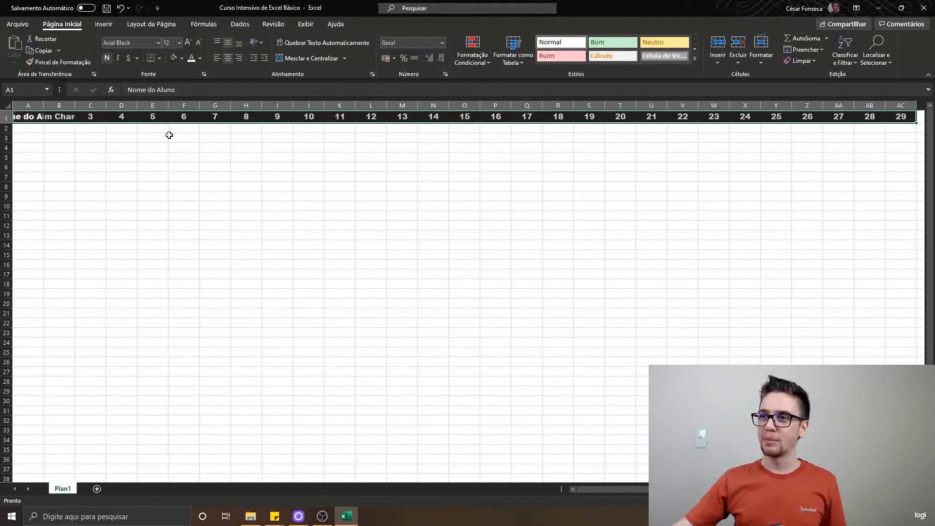
Step: Set the width of all the numbered columns, C through AC, to 5
click(100, 105)
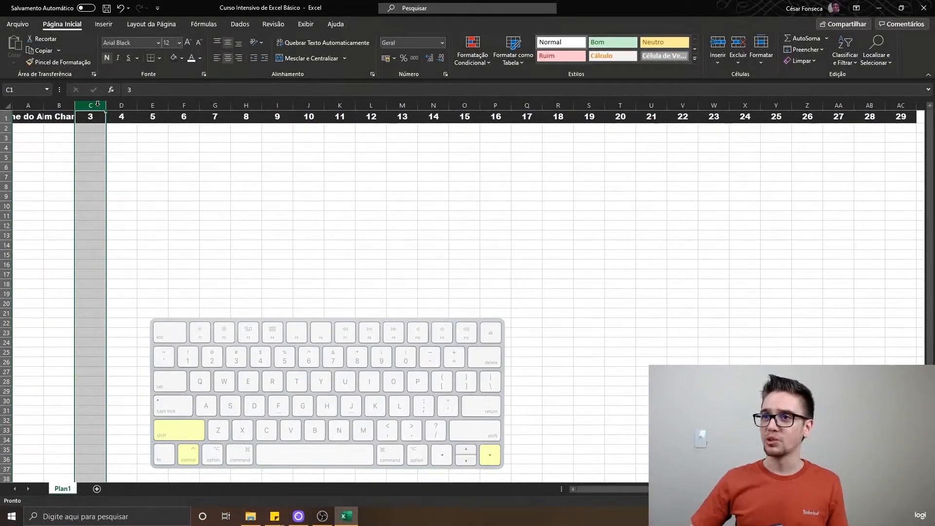
key(ctrl+shift+Right)
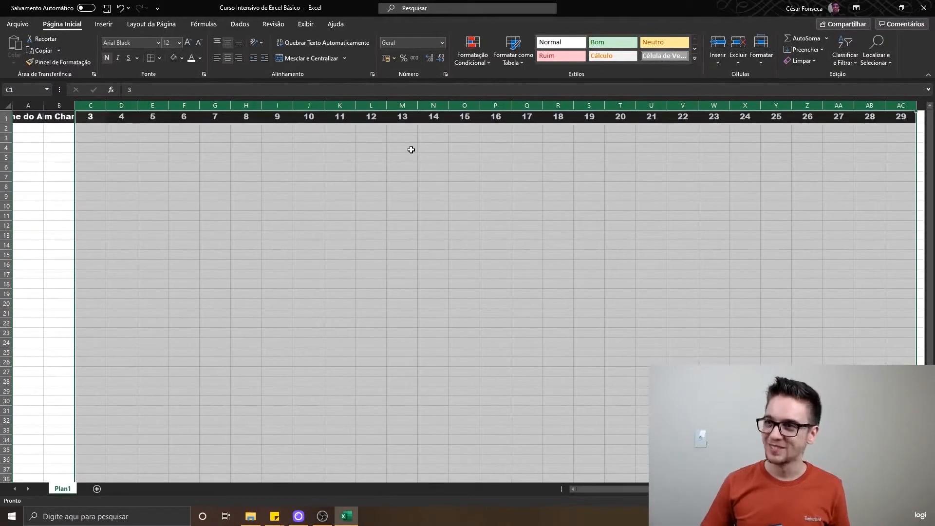
right_click(408, 118)
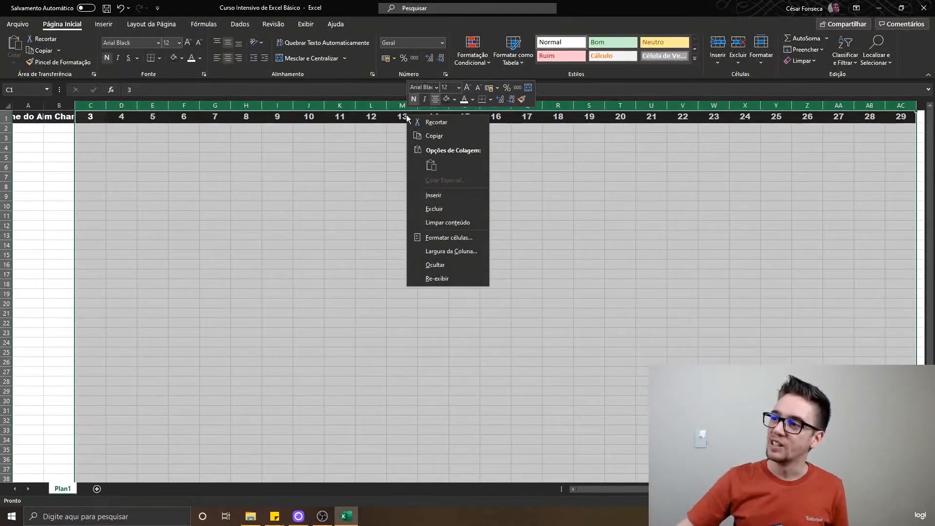
click(451, 251)
text(5)
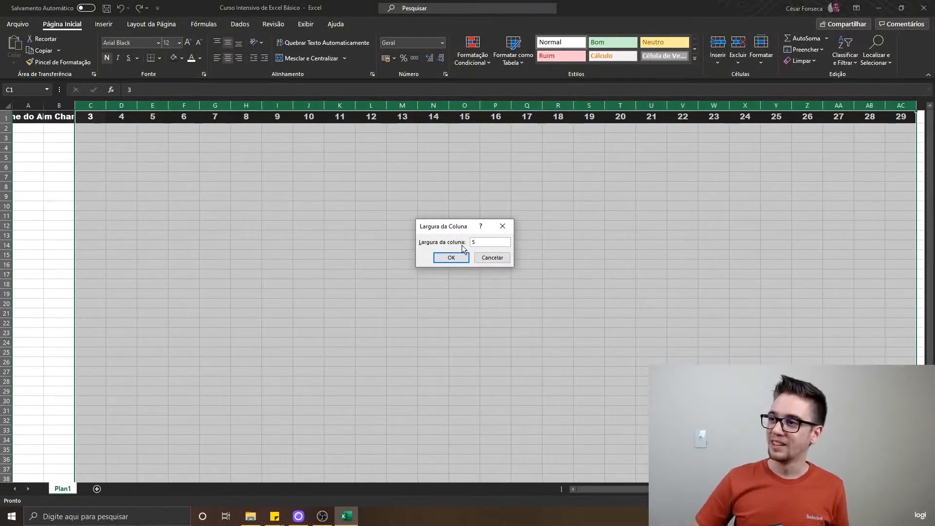
key(Return)
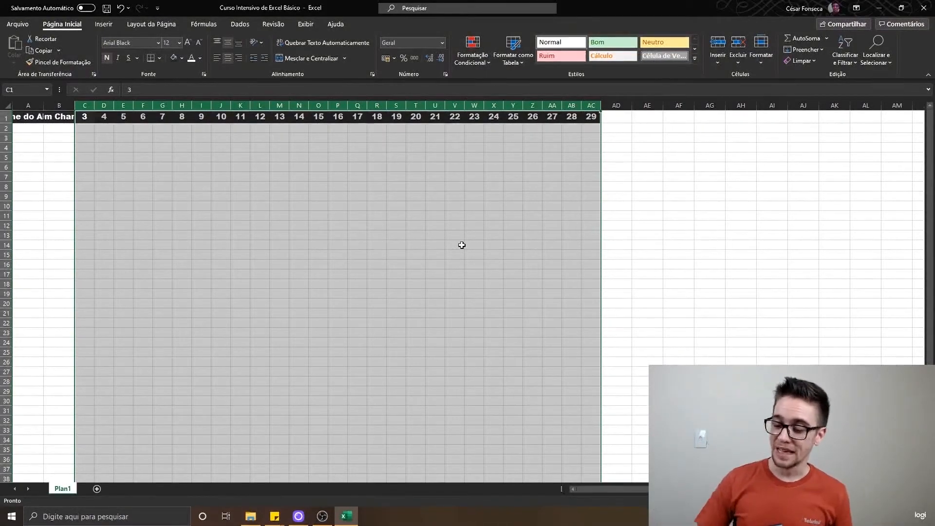
Step: Autofit columns A and B to the length of their headings
key(ctrl+Home)
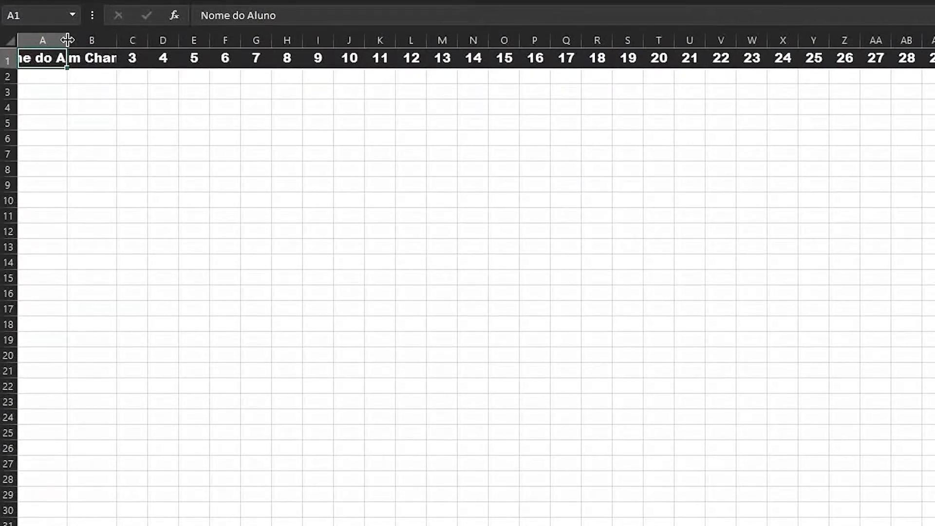
click(55, 39)
double_click(67, 40)
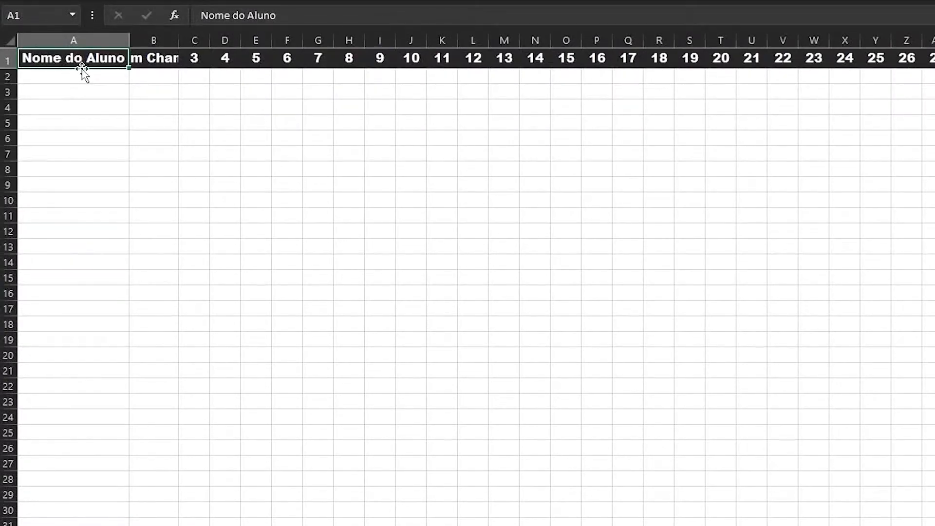
double_click(178, 38)
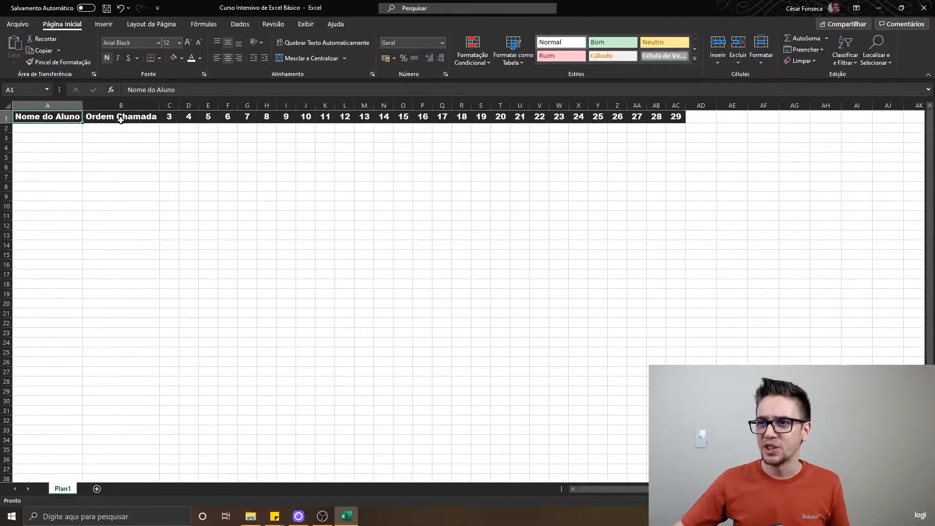
Step: Check the exact column width of column B without changing it
click(122, 106)
right_click(124, 108)
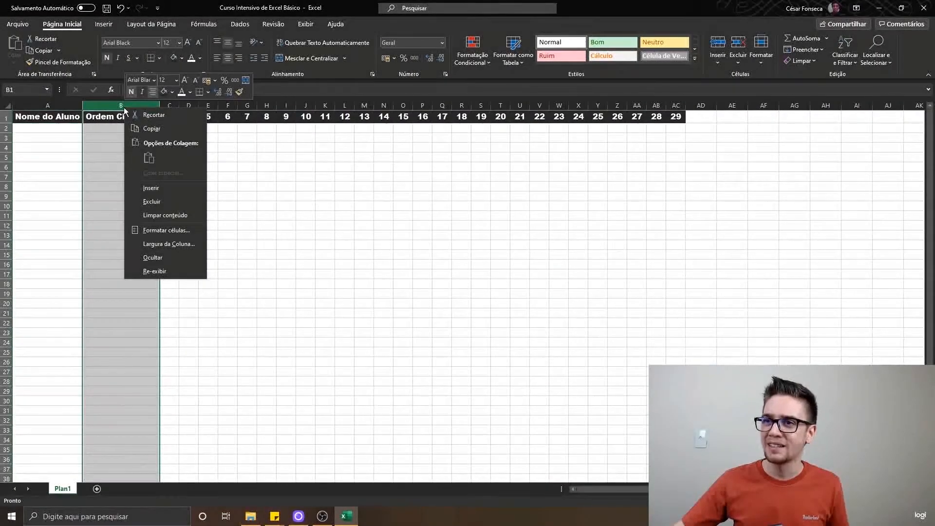
click(155, 243)
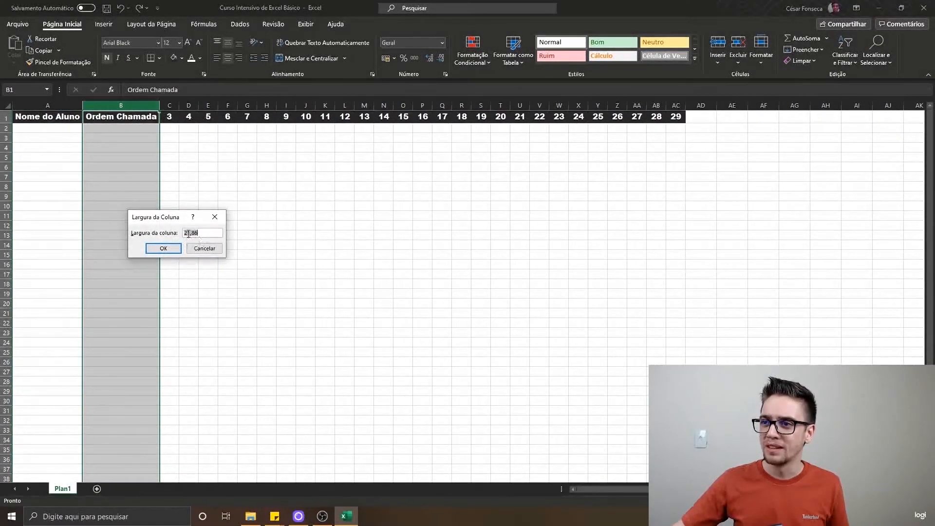
click(163, 250)
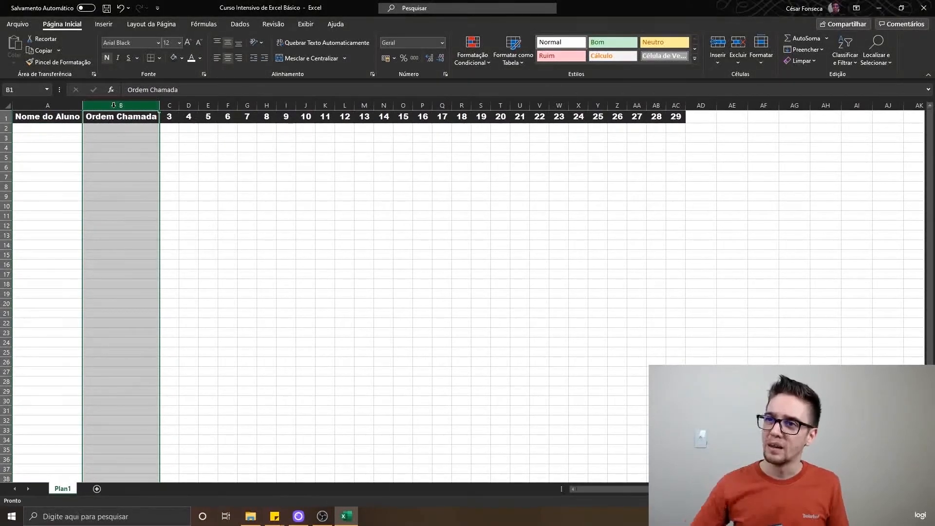
Step: Set the width of both columns A and B to 22
key(shift+Left)
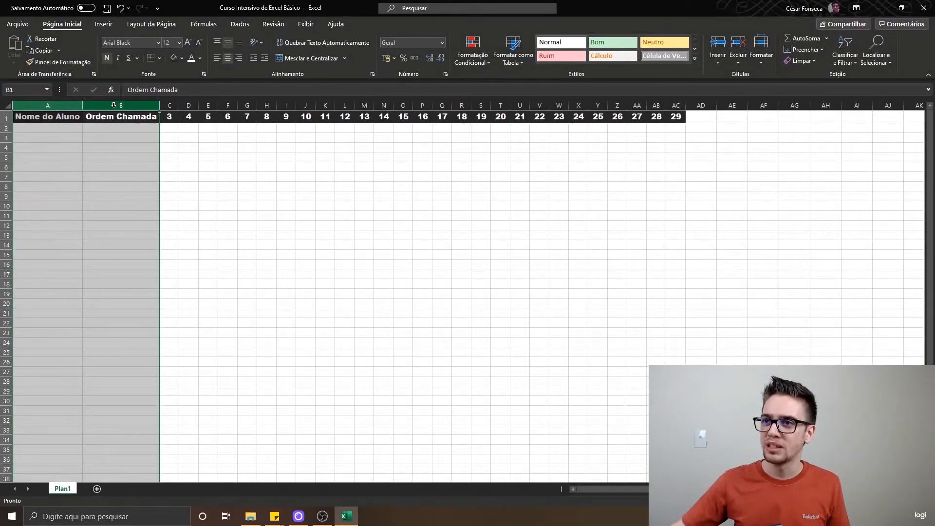
right_click(114, 105)
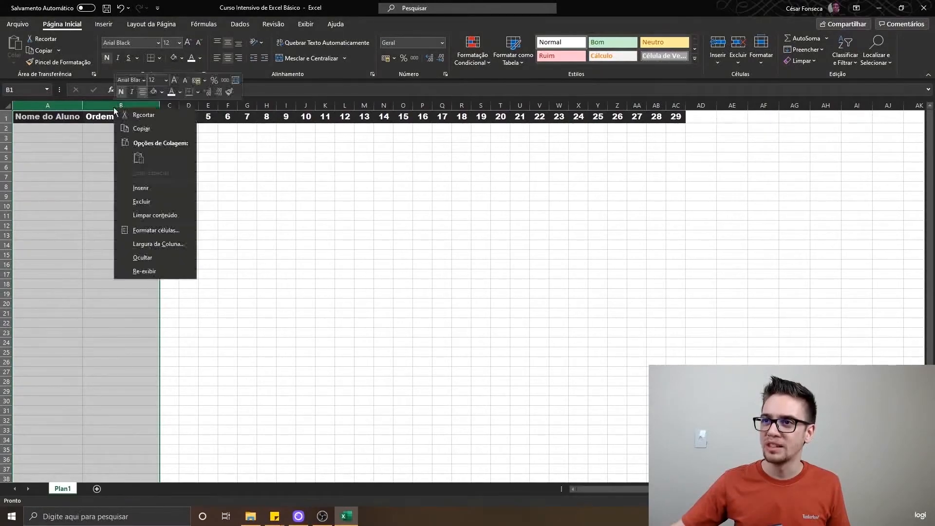
click(159, 244)
text(22)
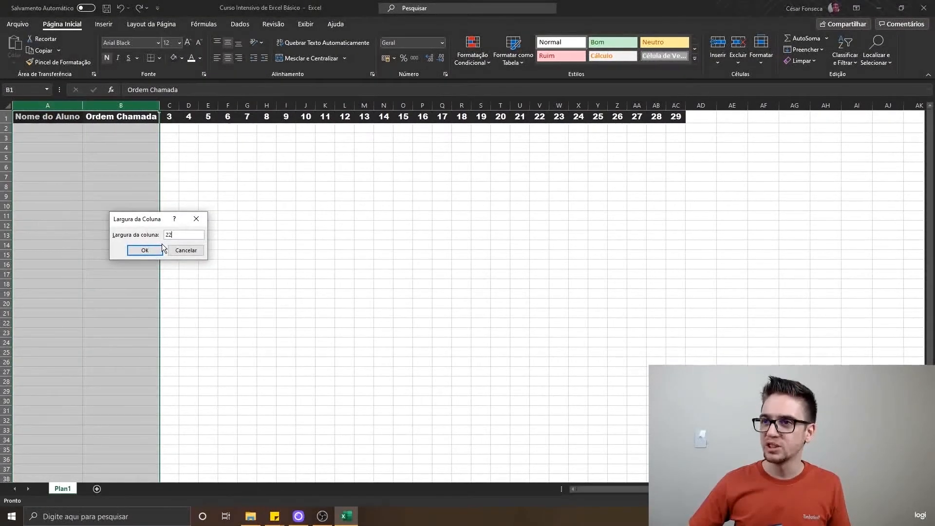
key(Return)
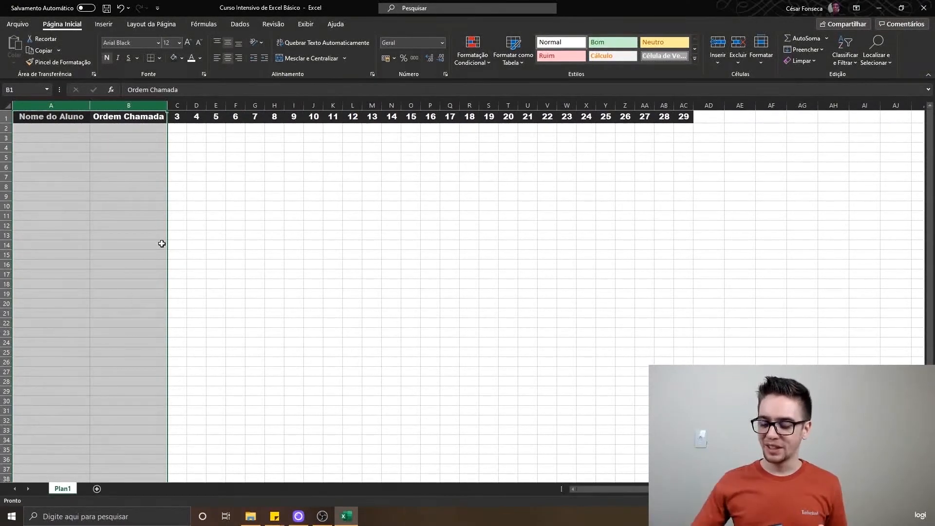
key(Left)
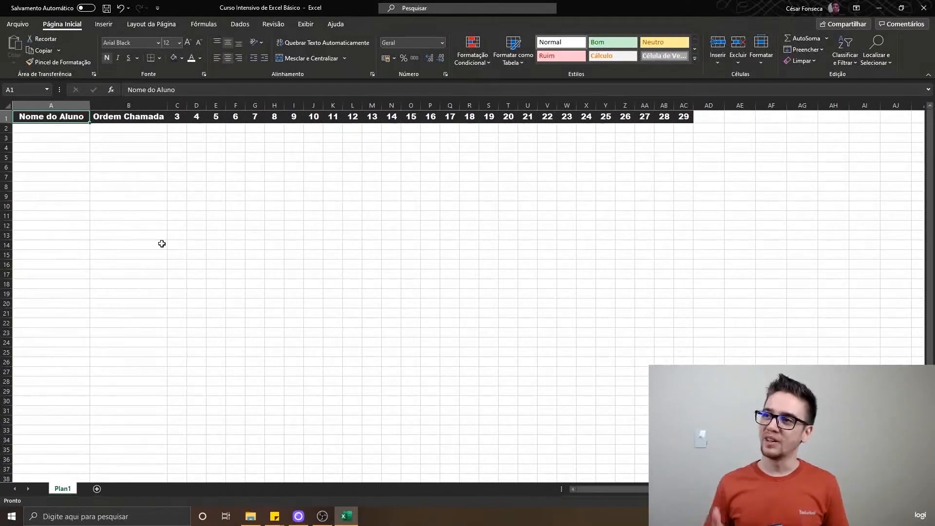
click(157, 117)
click(195, 117)
click(256, 118)
click(331, 119)
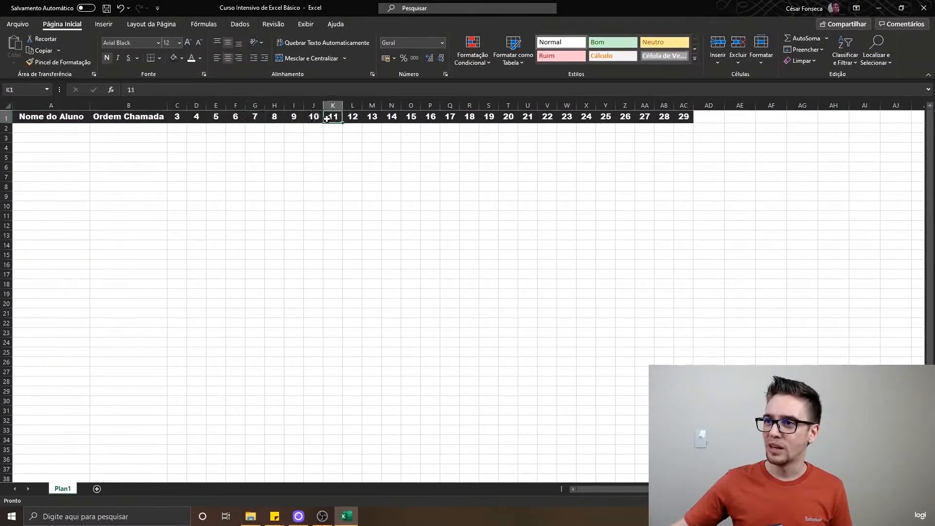
click(158, 117)
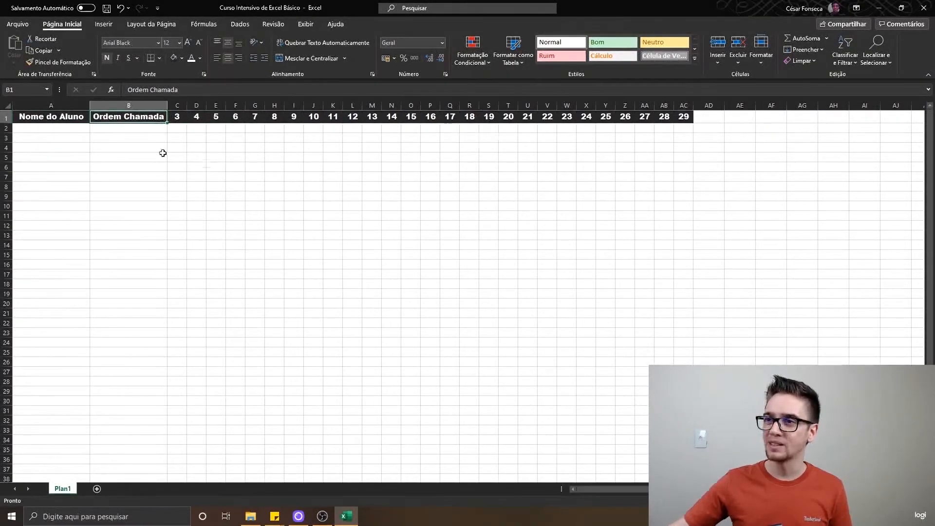
click(44, 116)
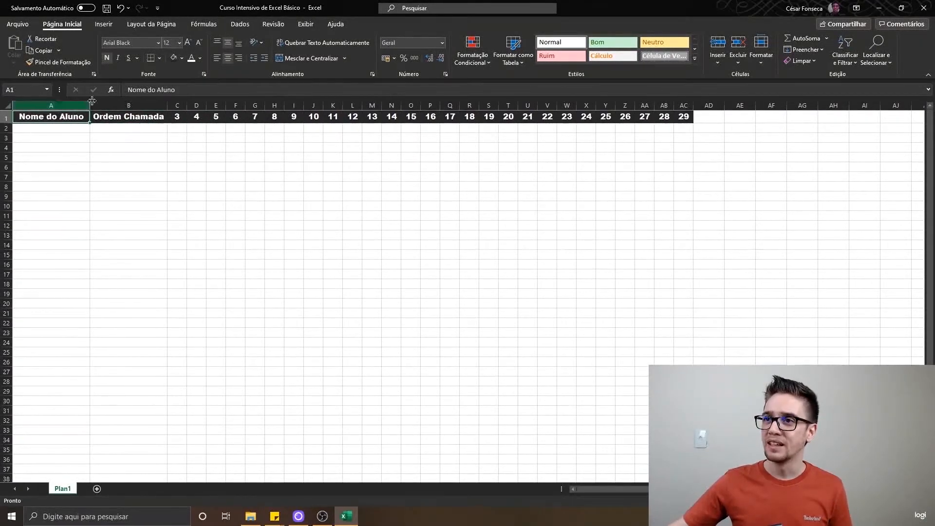
Step: Draw white vertical borders between the header cells of row 1 using the freehand border tool
click(159, 59)
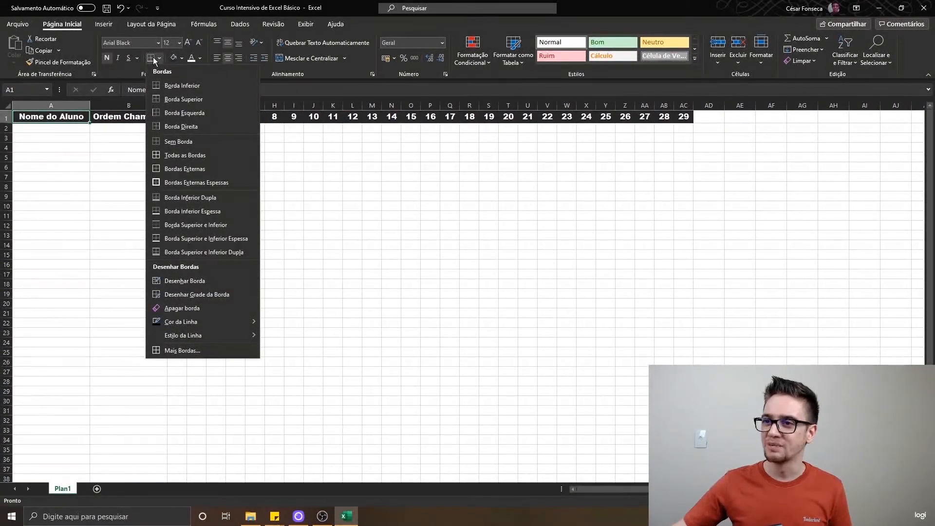
mouse_move(201, 322)
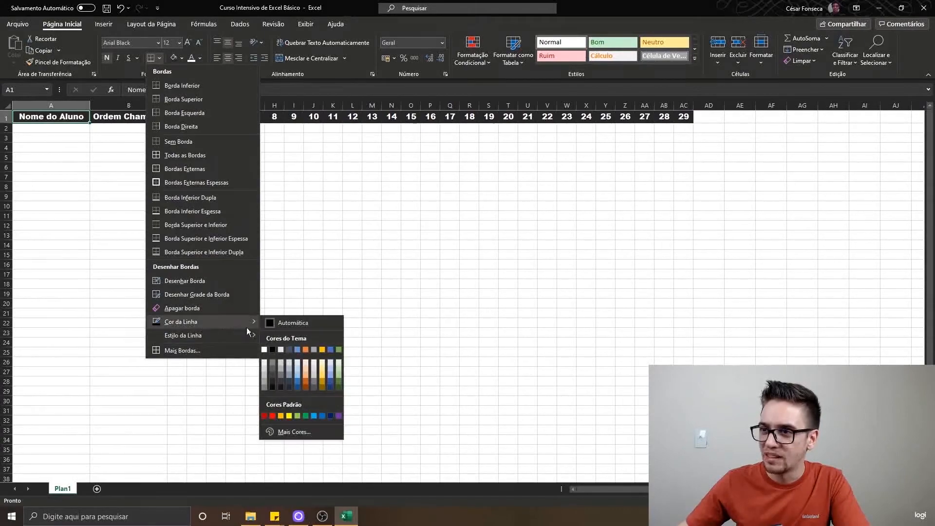
click(264, 348)
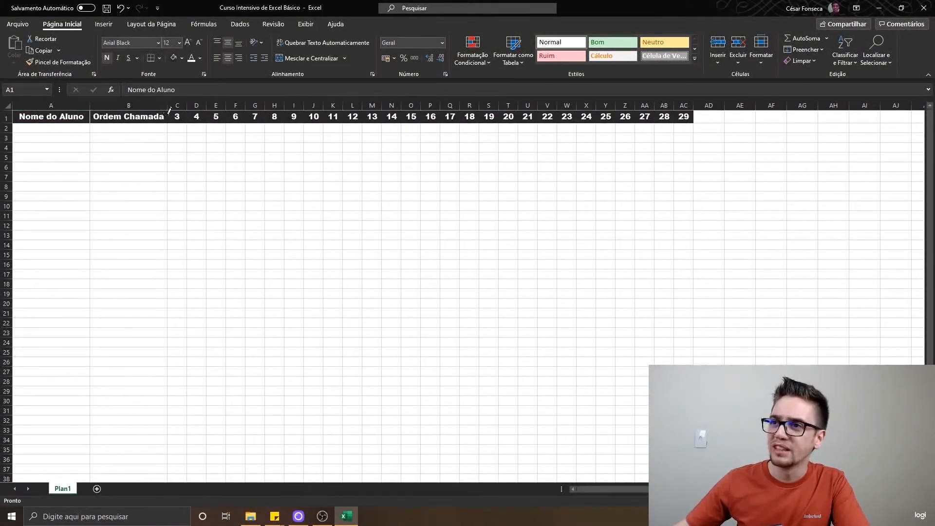
drag(188, 111, 247, 113)
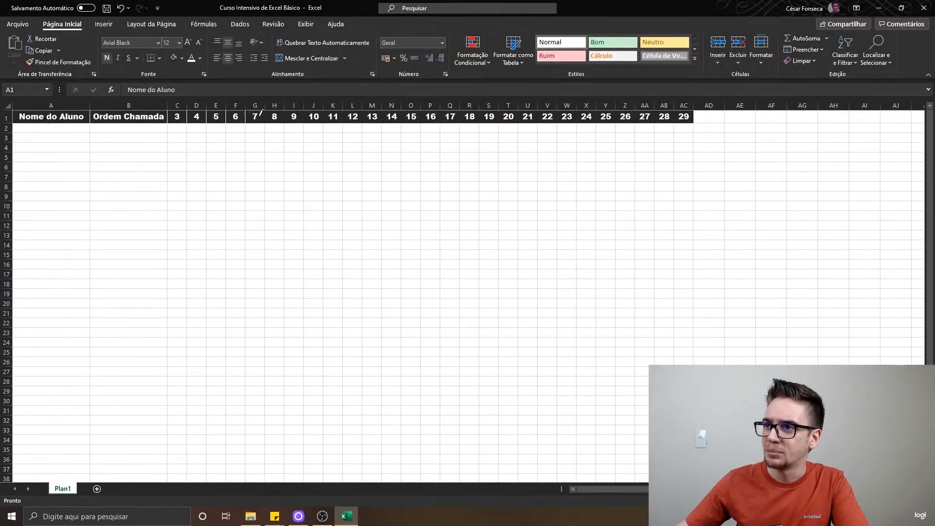
click(343, 116)
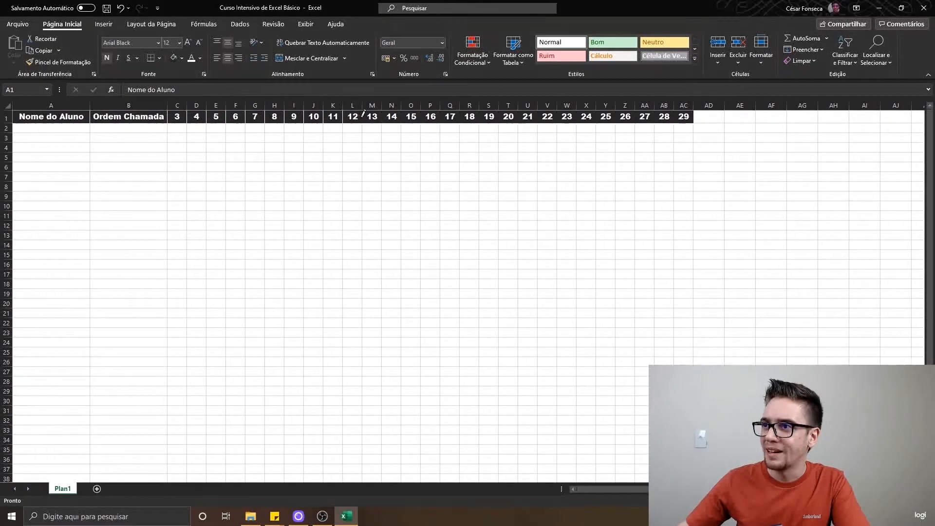
key(Escape)
click(371, 116)
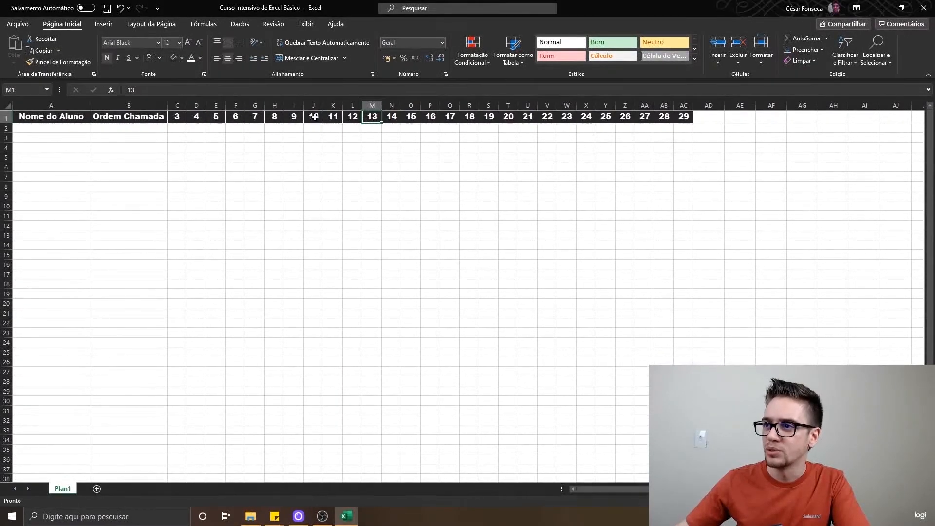
click(314, 117)
click(159, 61)
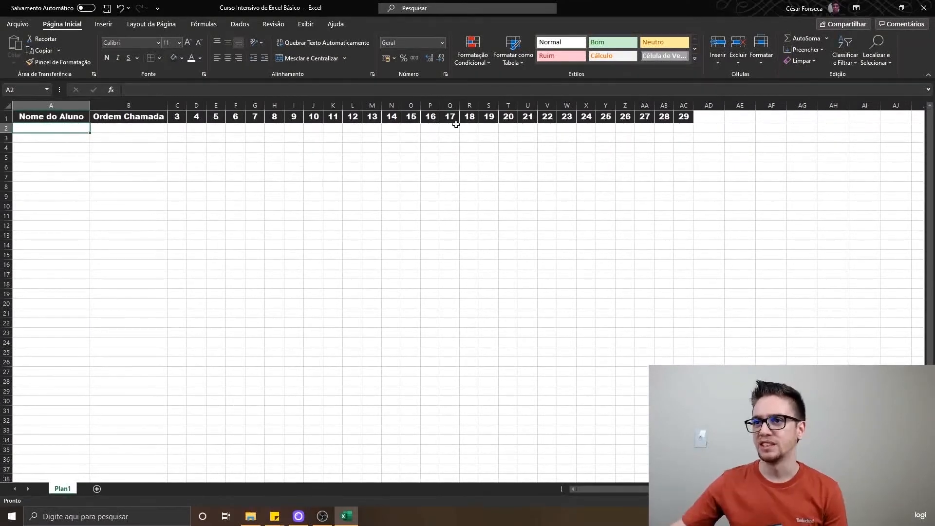
click(64, 112)
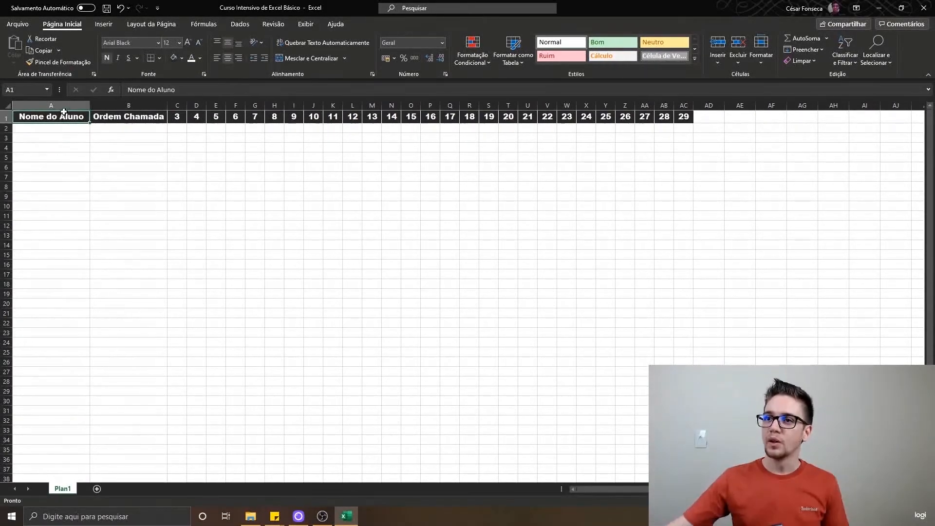
click(63, 105)
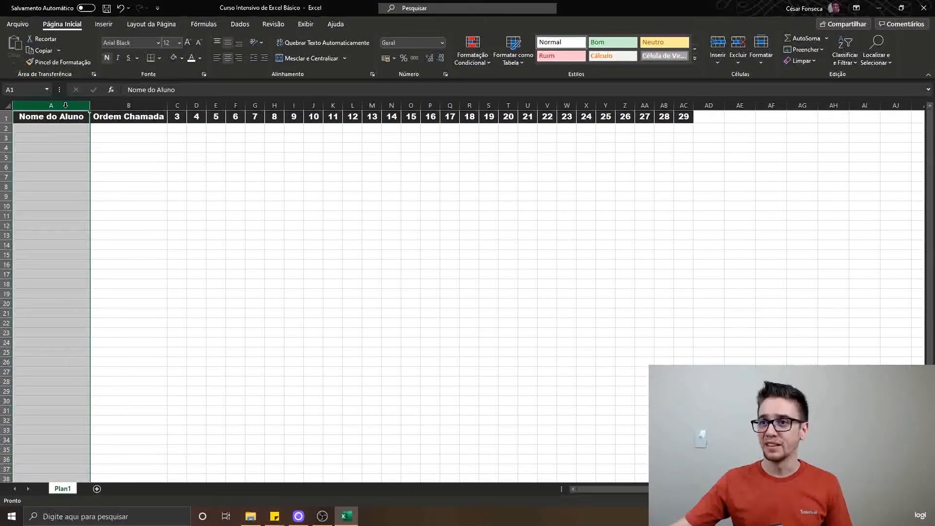
click(108, 105)
click(54, 105)
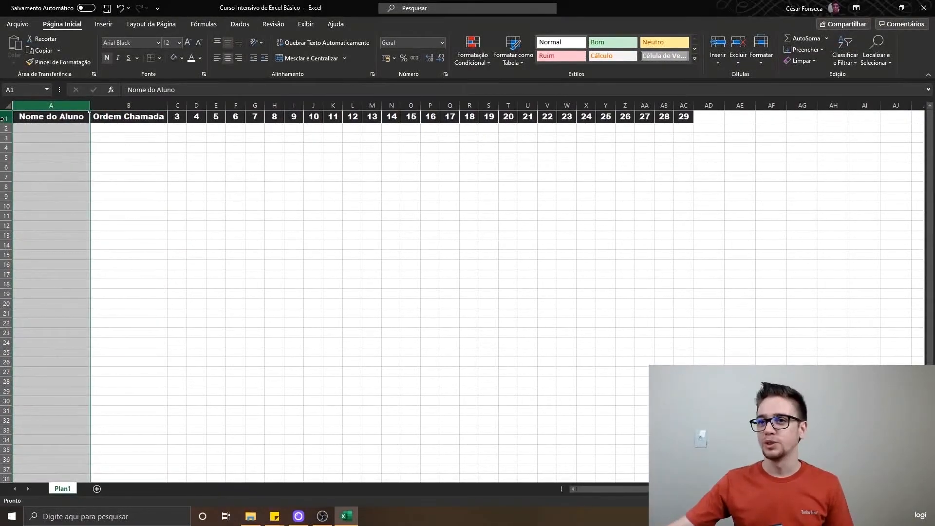
Step: Insert three blank rows above the header row
click(4, 119)
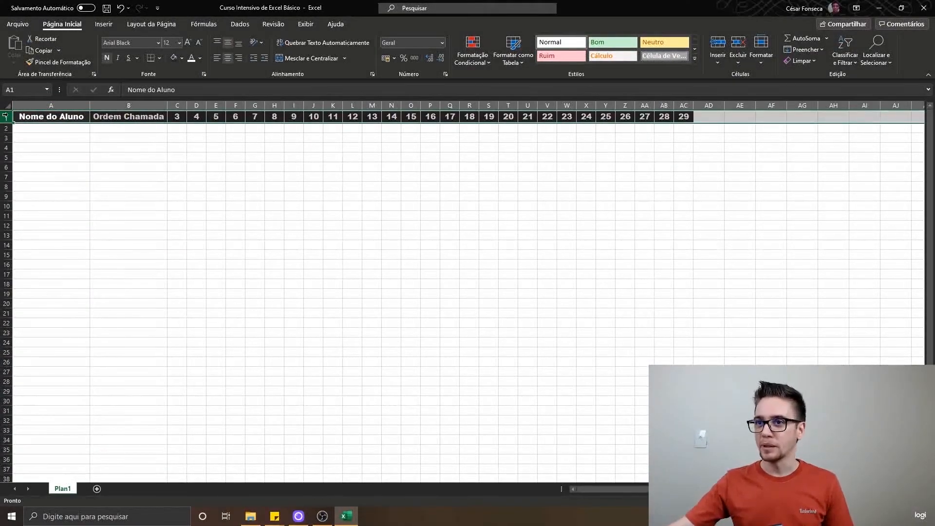
right_click(6, 116)
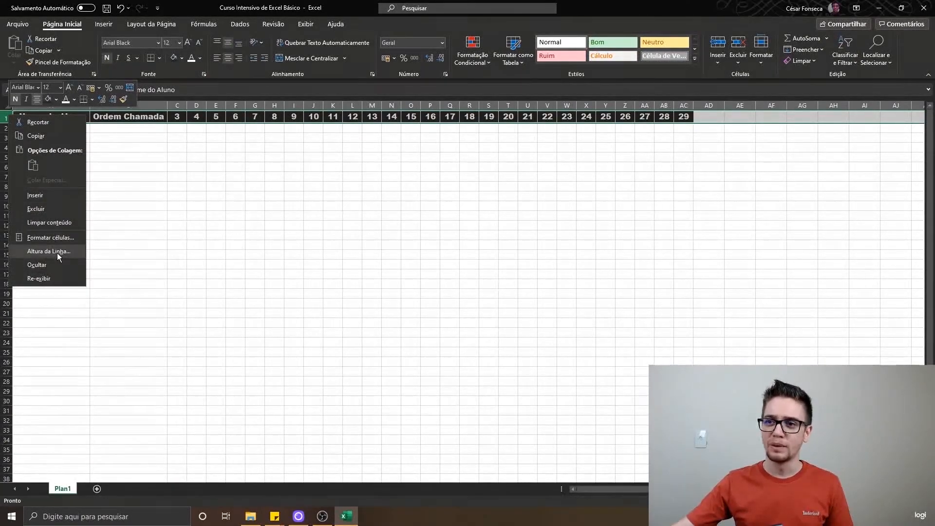
click(49, 198)
right_click(5, 115)
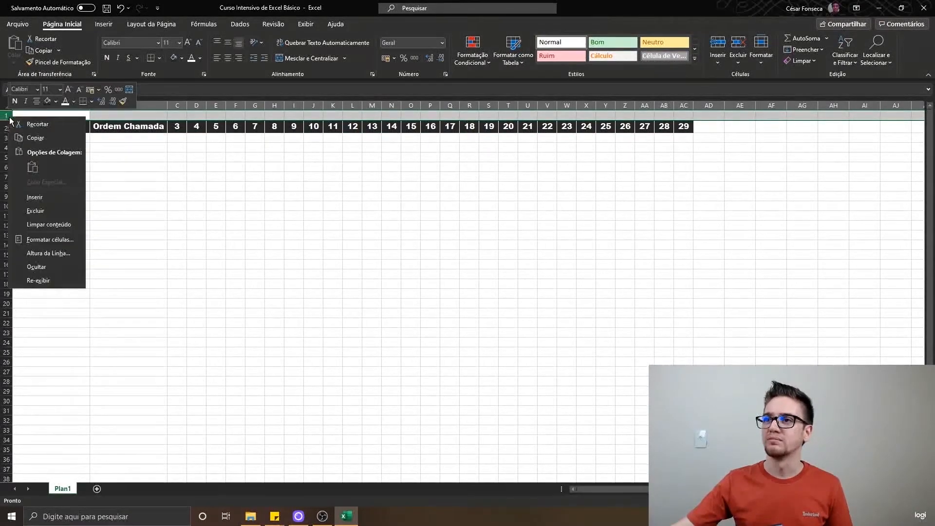
click(55, 200)
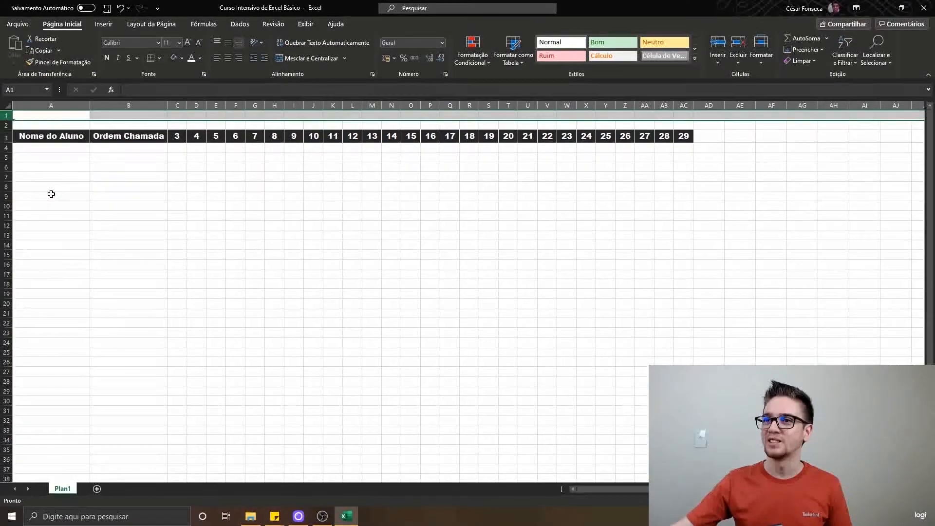
right_click(9, 118)
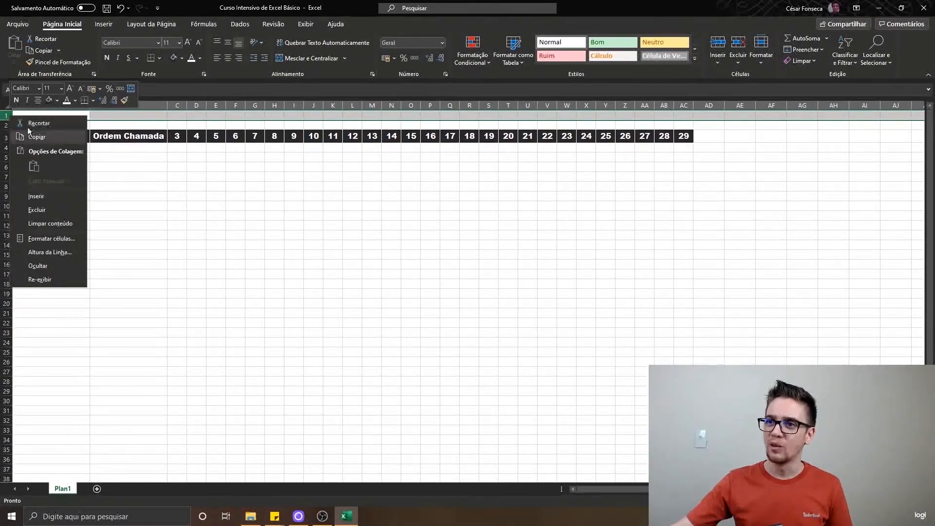
click(48, 197)
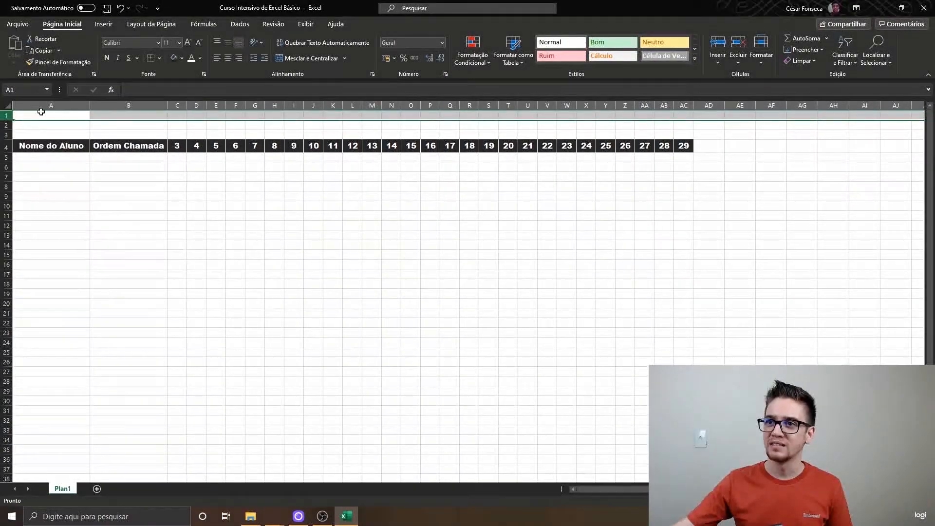
Step: Delete blank row 2 above the header row
click(57, 125)
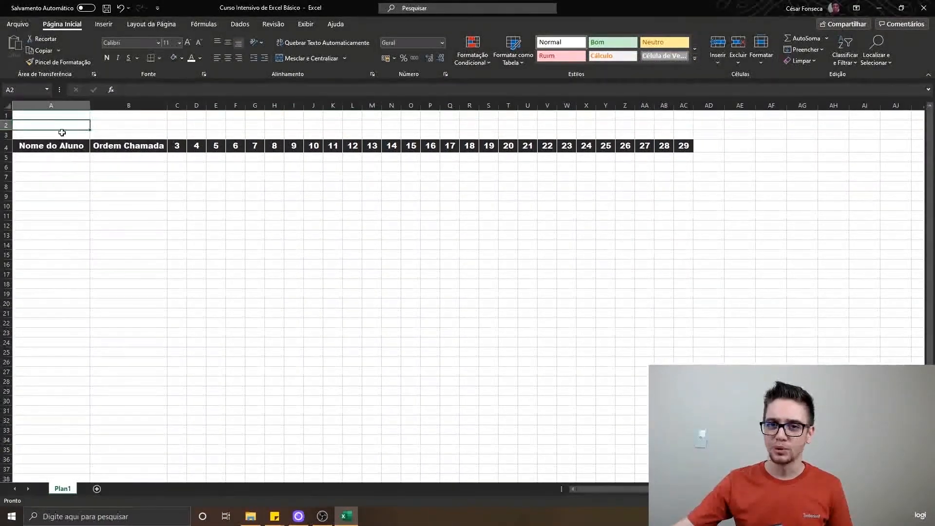
right_click(7, 126)
click(48, 221)
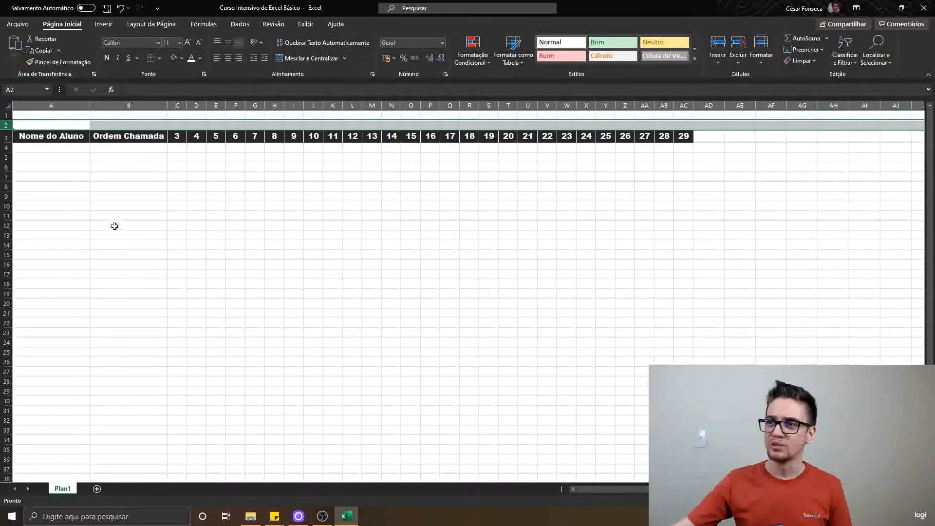
Step: Enter the labels "Ano Letivo" in A1 and "Mês" in A2
click(73, 115)
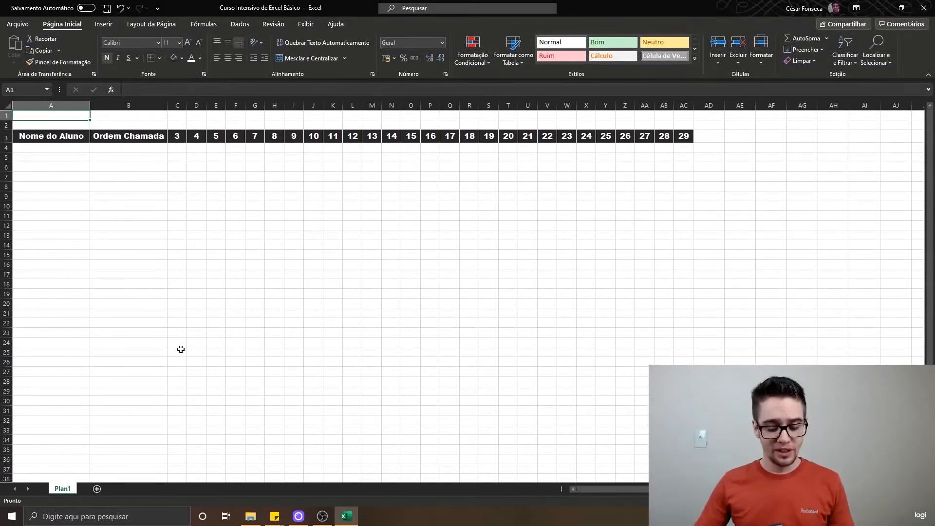
text(Ano Letivo)
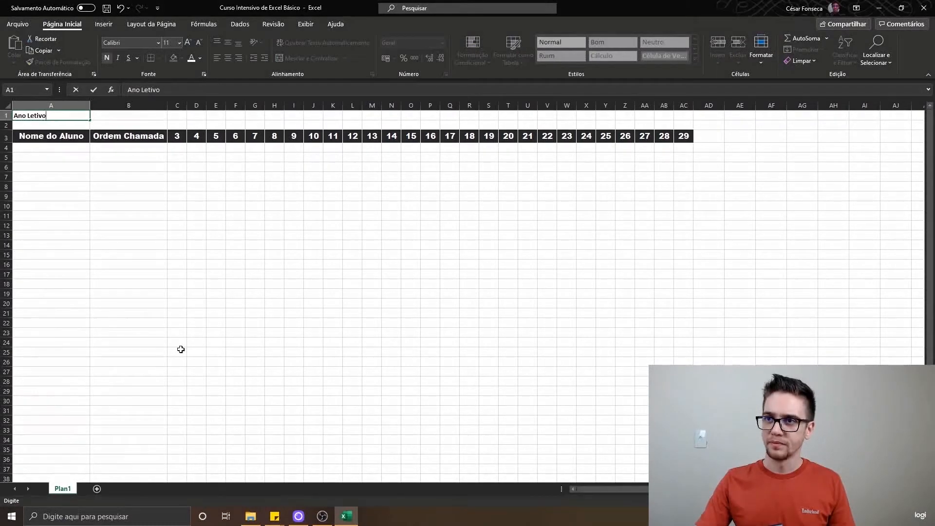
key(Return)
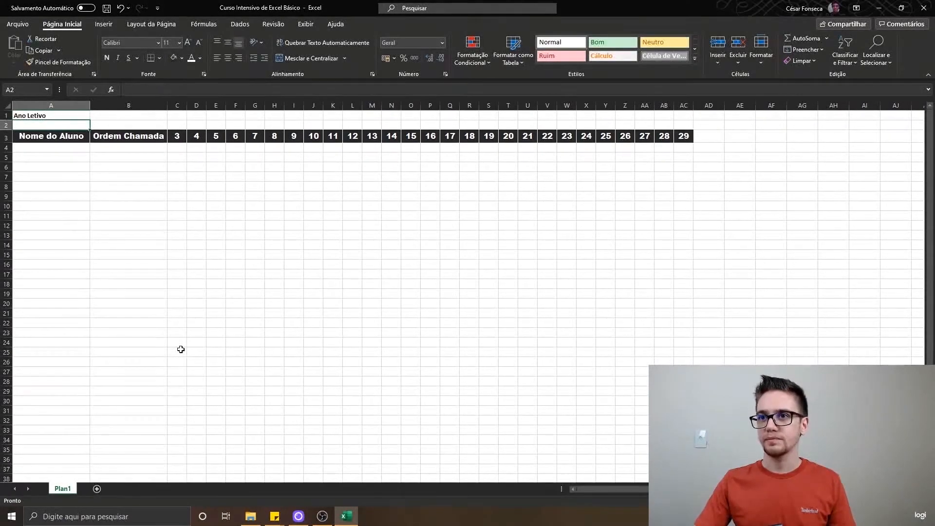
text(Mês)
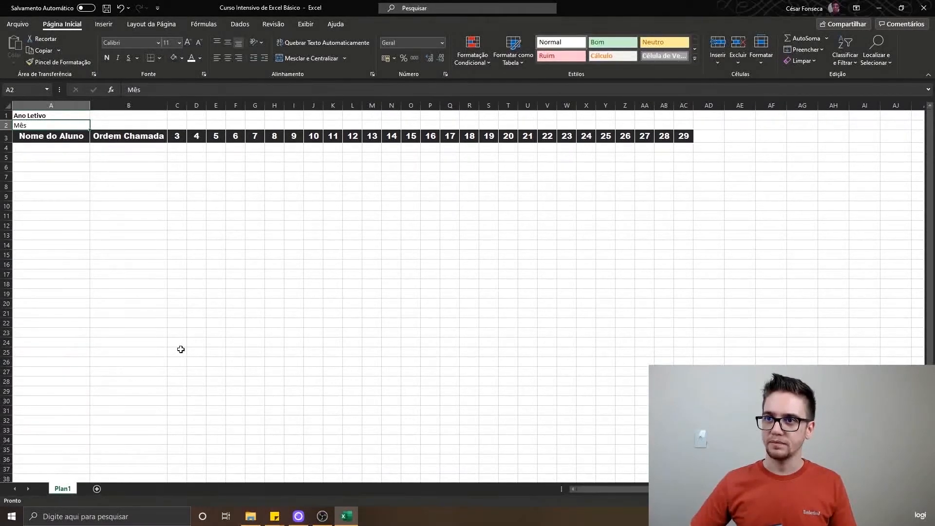
Step: Make the labels in cells A1 and A2 bold
key(Up)
key(shift+Down)
key(ctrl+n)
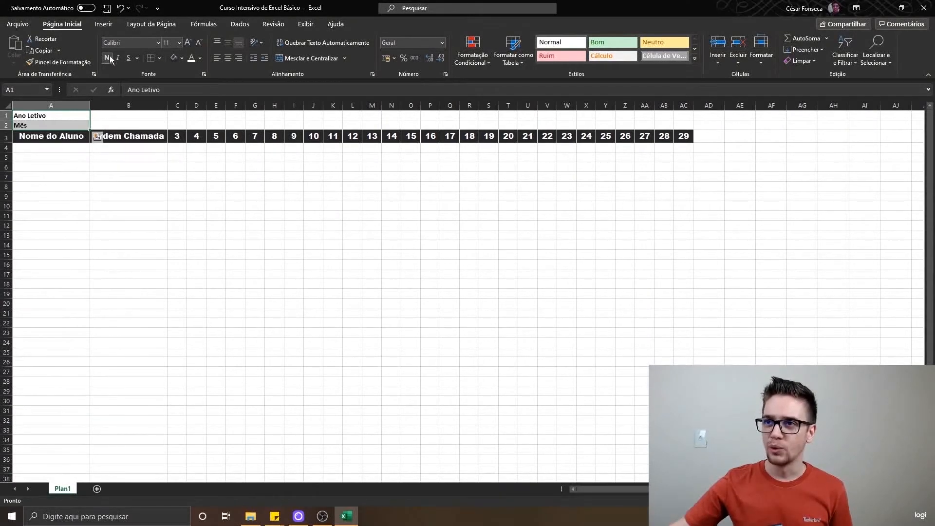
Step: Clear the label in A2 and paste a copy of the "Ano Letivo" cell A1 there
click(100, 116)
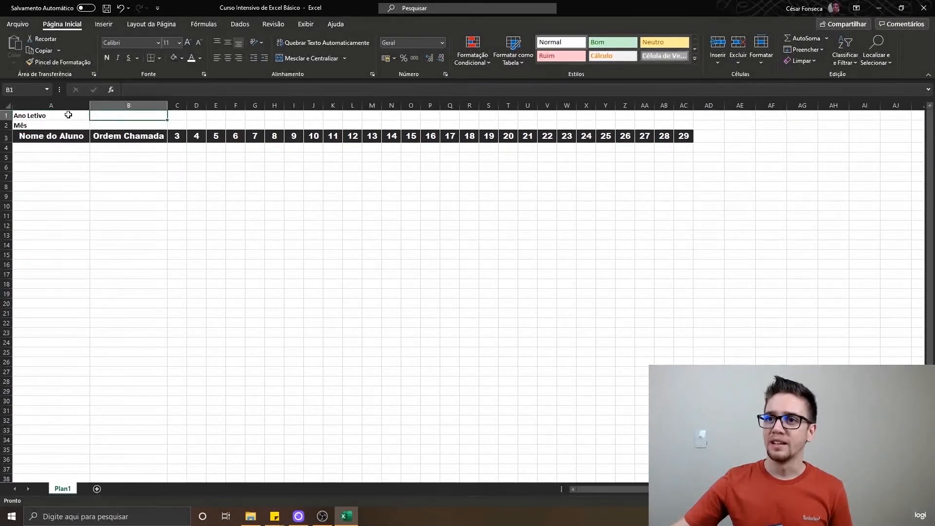
double_click(83, 123)
click(96, 117)
click(78, 123)
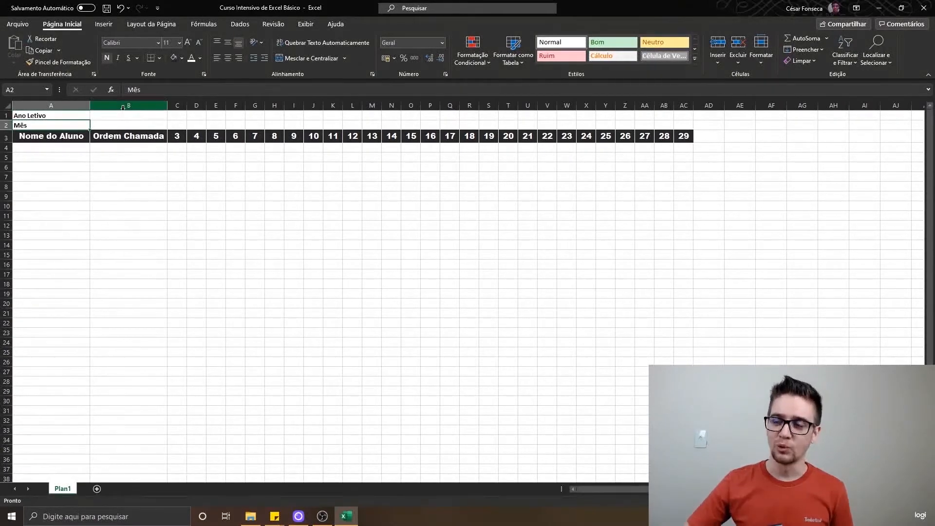
key(Up)
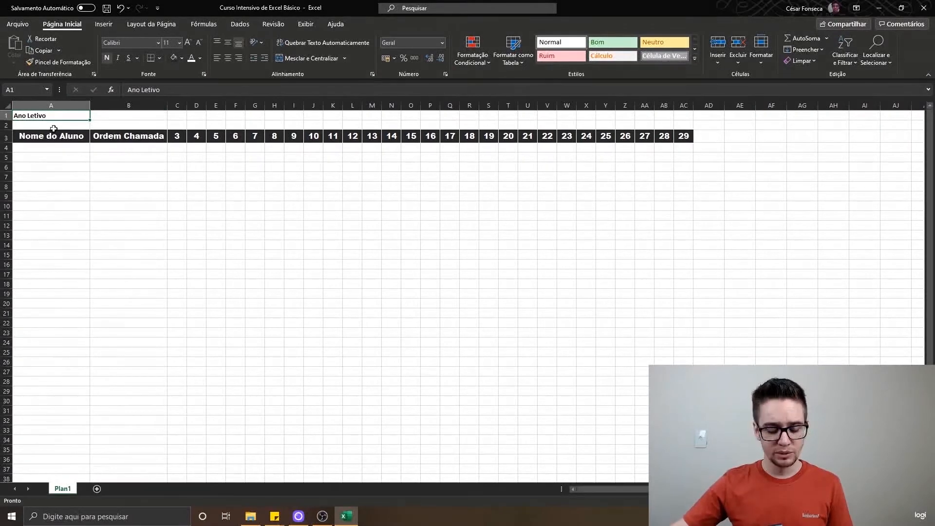
key(ctrl+c)
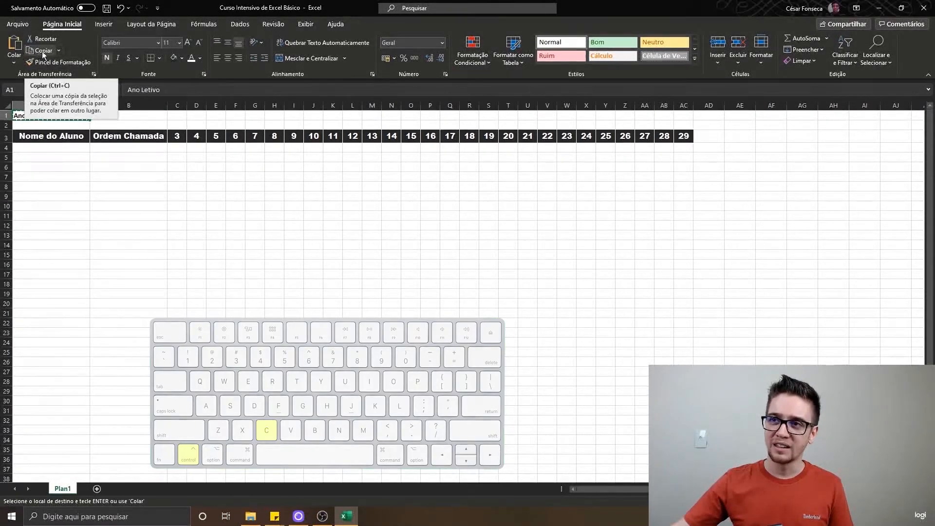
key(Down)
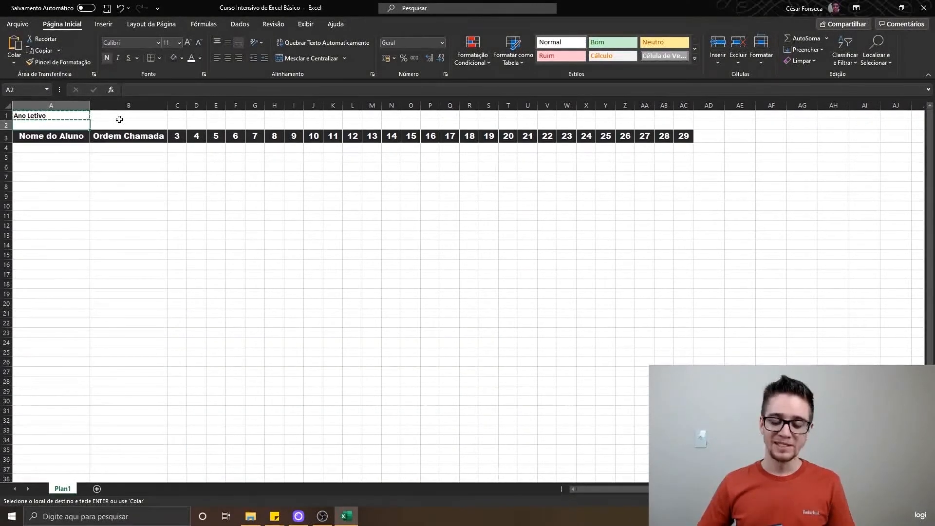
key(ctrl+v)
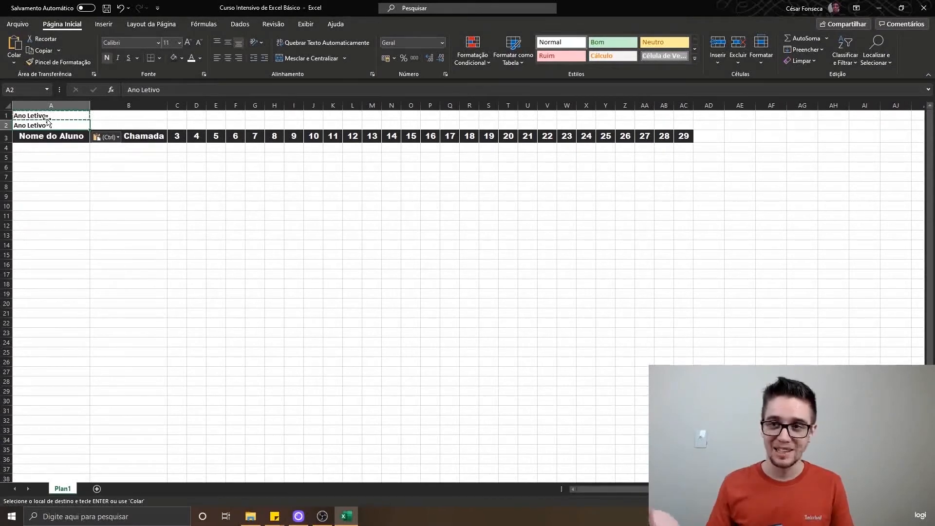
Step: Replace the pasted text in A2 with "Mês"
key(Escape)
text(Mês)
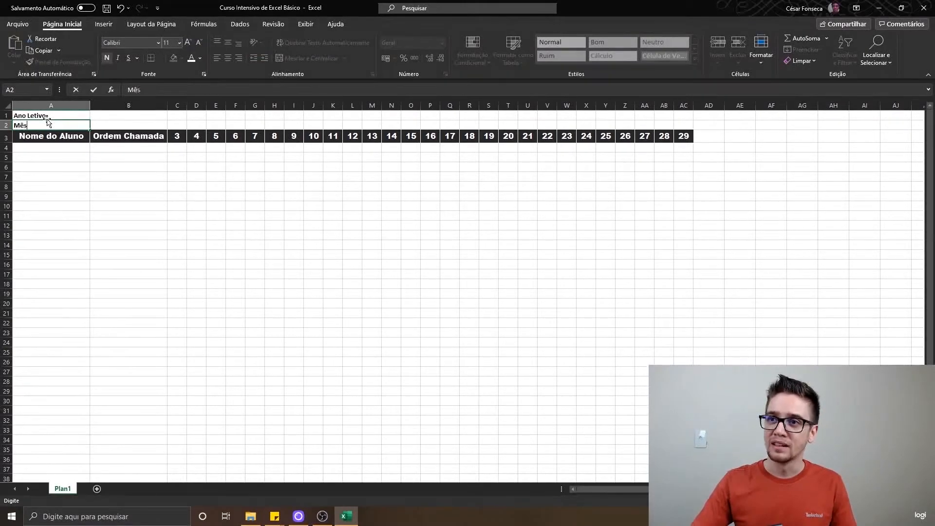
key(Right)
Step: Center the labels in cells A1 and A2 horizontally
key(Left)
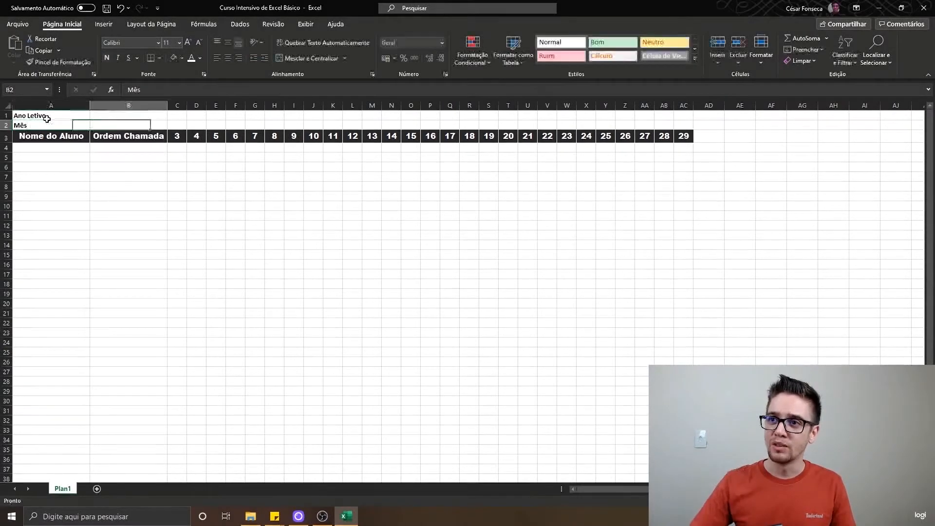
key(Up)
key(shift+Down)
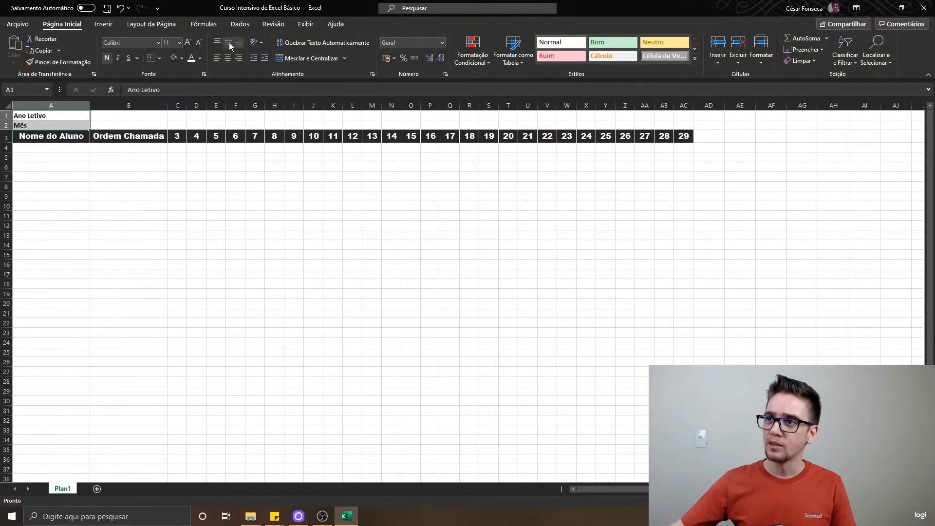
click(228, 58)
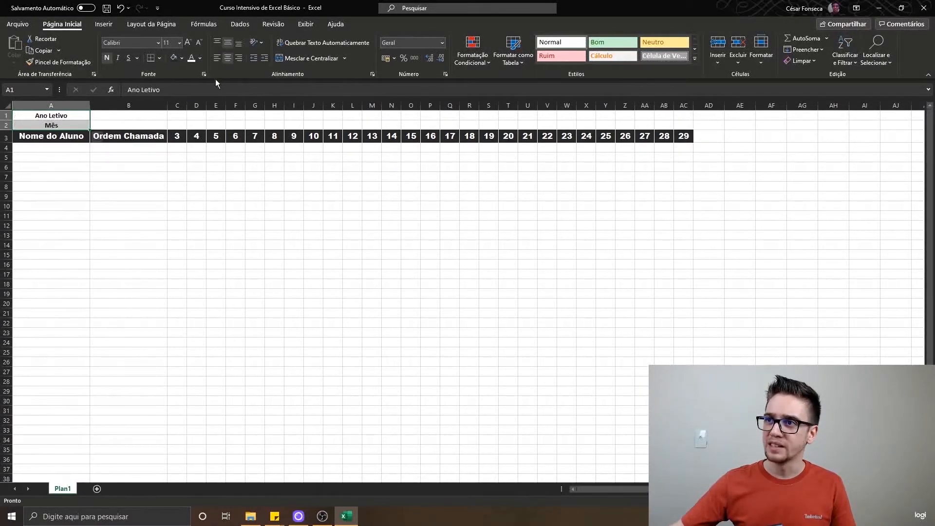
Step: Enter the school year 2020 in B1, next to the "Ano Letivo" label
click(119, 115)
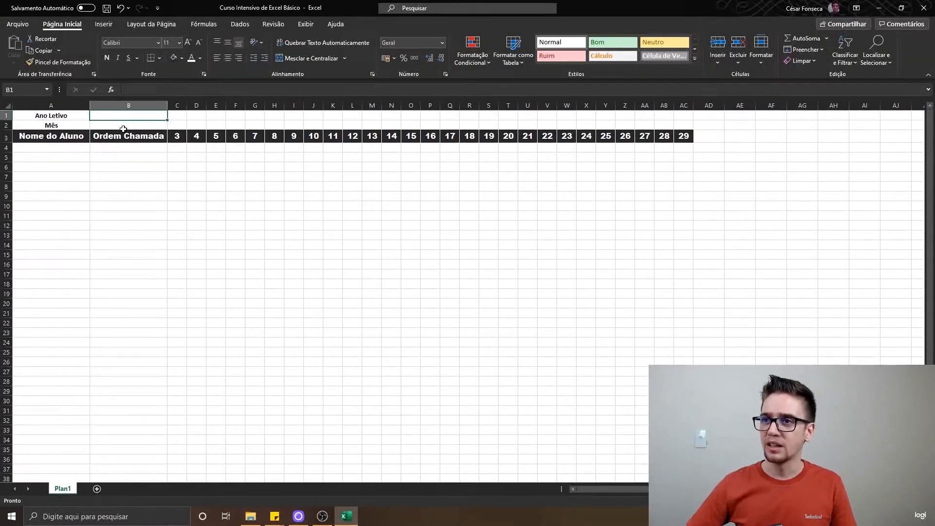
text(2020)
key(Return)
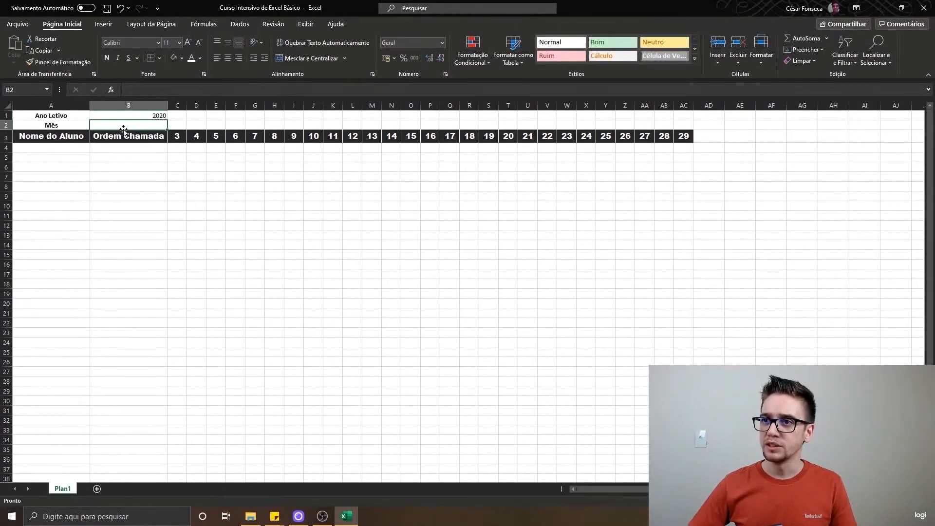
Step: Enter the month "Fevereiro" in B2 and center the values in B1 and B2 horizontally
text(Fevereiro)
key(Return)
key(Up)
key(Up)
key(shift+Down)
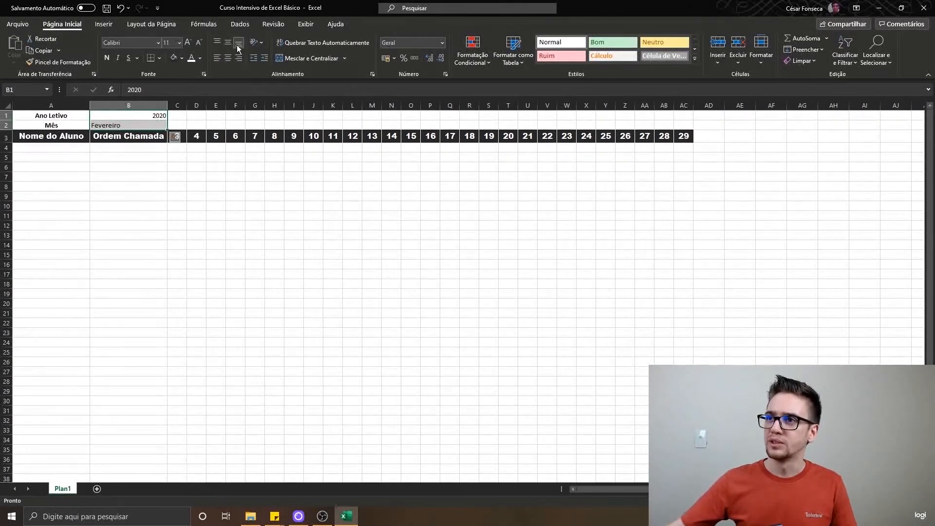
click(228, 59)
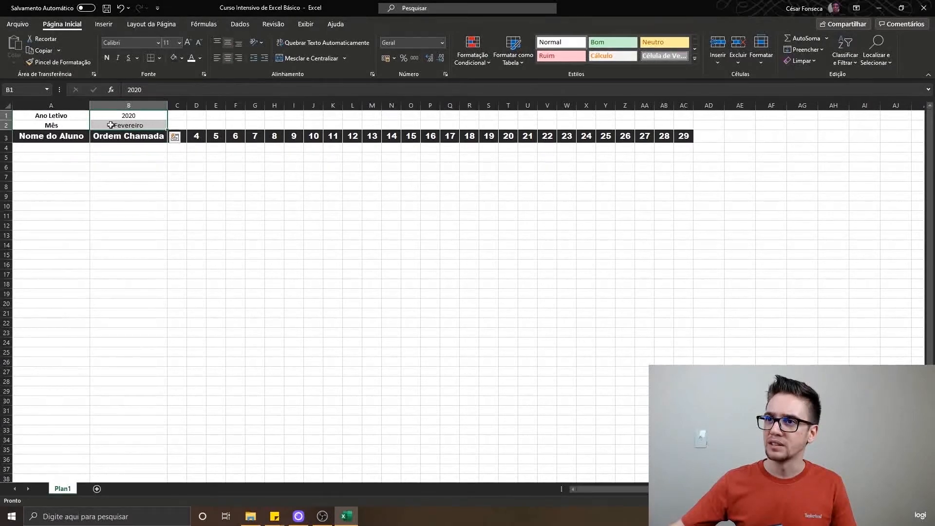
Step: Set the font of the school-year and month block A1:B2 to Arial Black
click(63, 125)
click(73, 146)
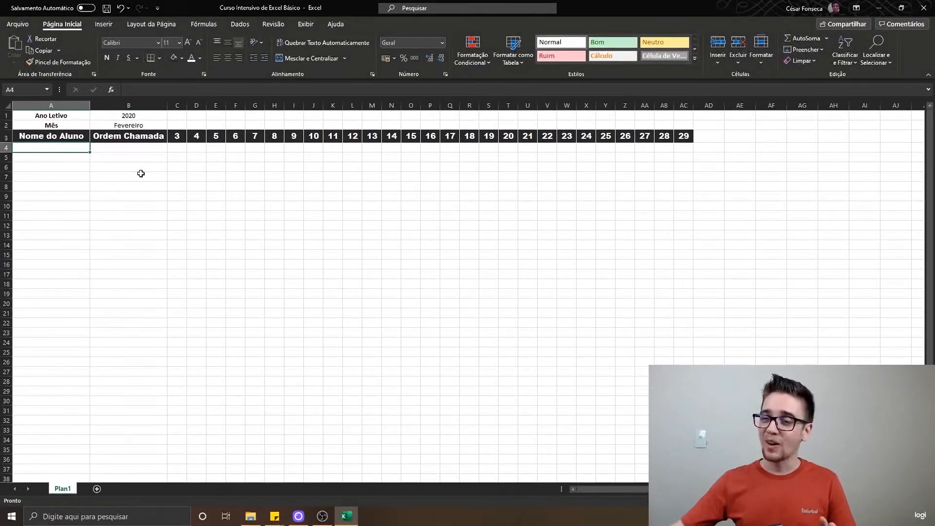
click(84, 115)
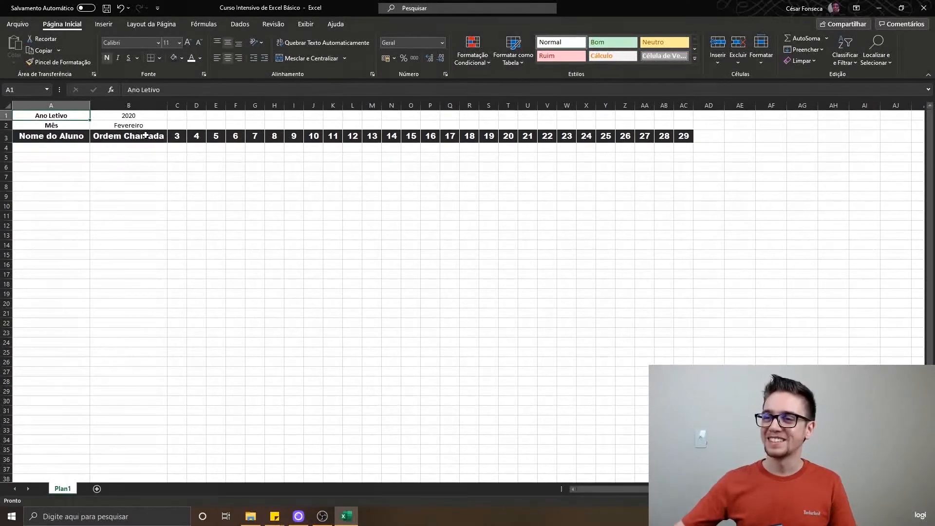
key(shift+Right)
key(shift+Down)
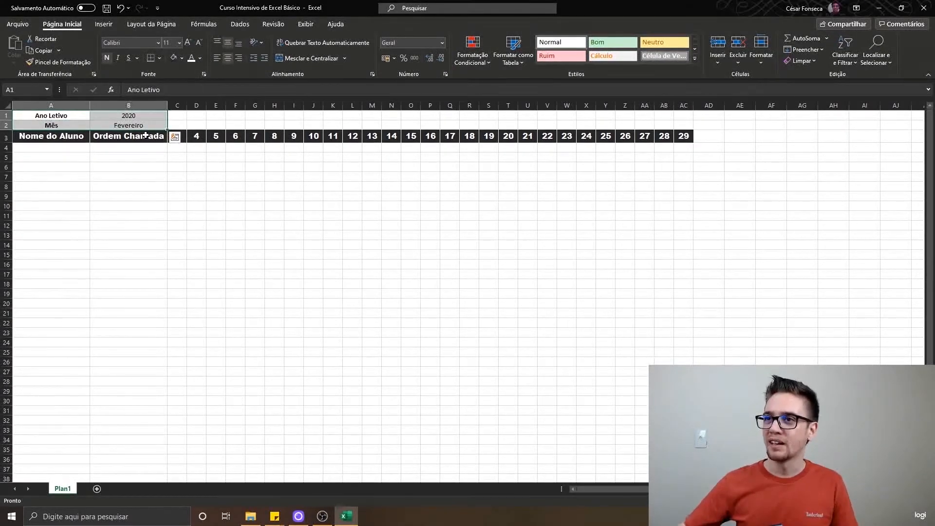
click(89, 115)
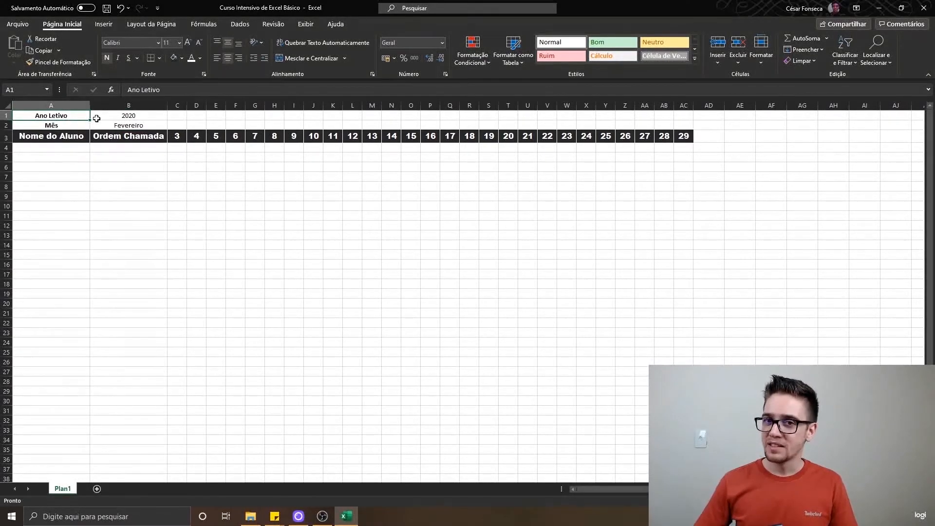
key(shift+Down)
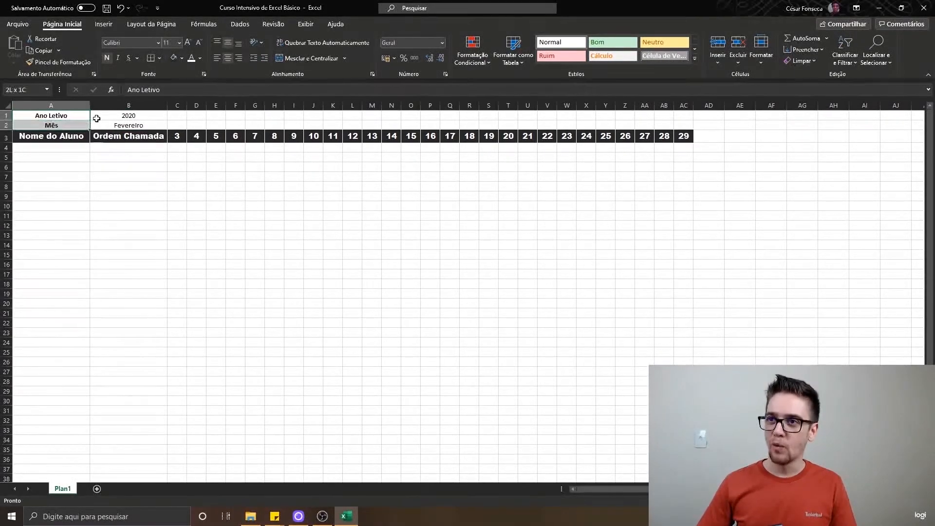
key(shift+Right)
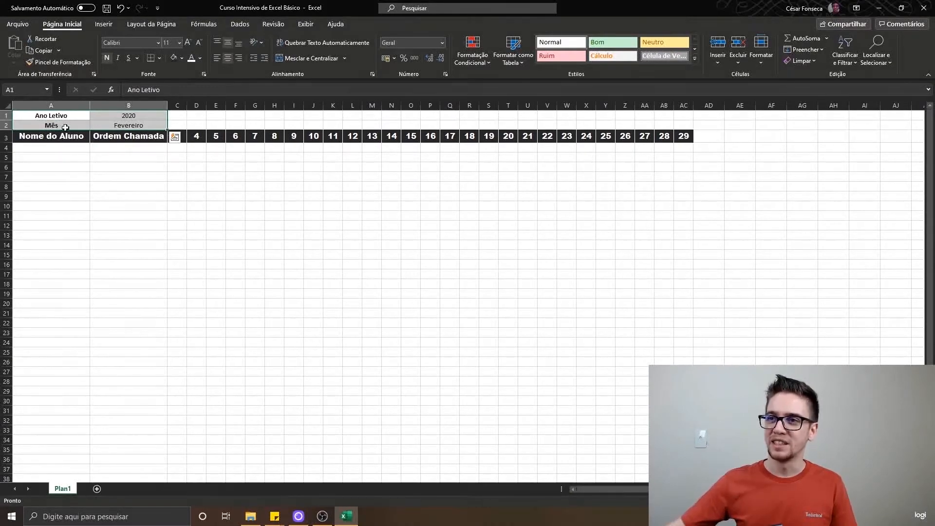
click(159, 43)
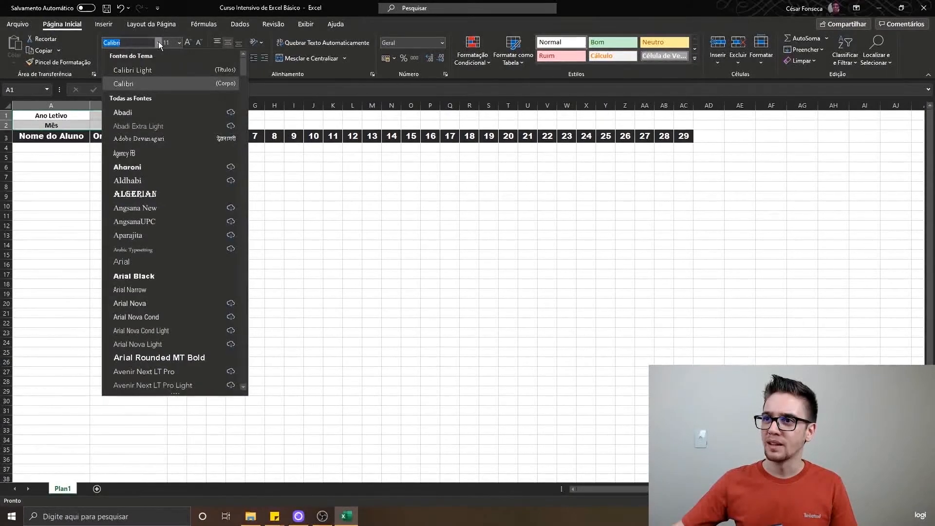
click(133, 276)
Step: Set the font size of cells A1:B2 to 12
drag(73, 117, 141, 127)
click(112, 127)
click(85, 113)
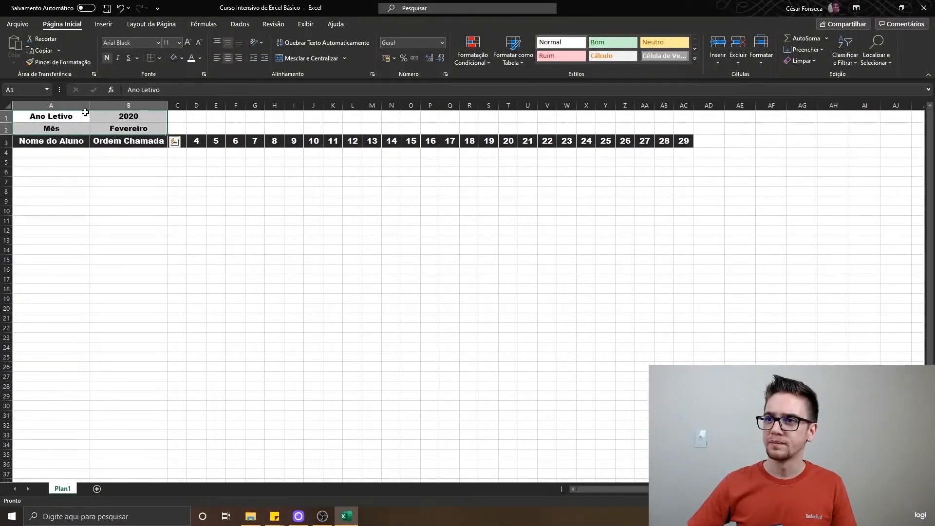
click(179, 44)
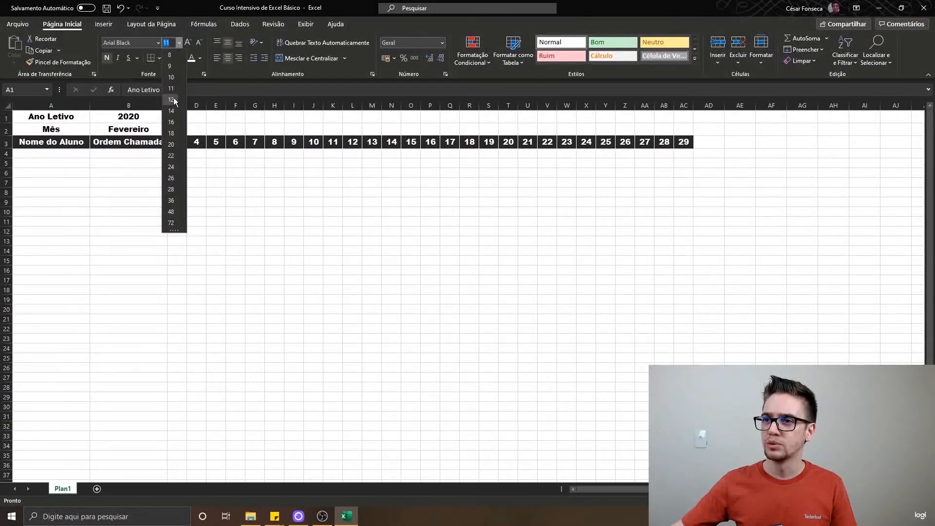
click(171, 100)
Step: Change the font of the year and month values in B1:B2 to Arial
click(152, 118)
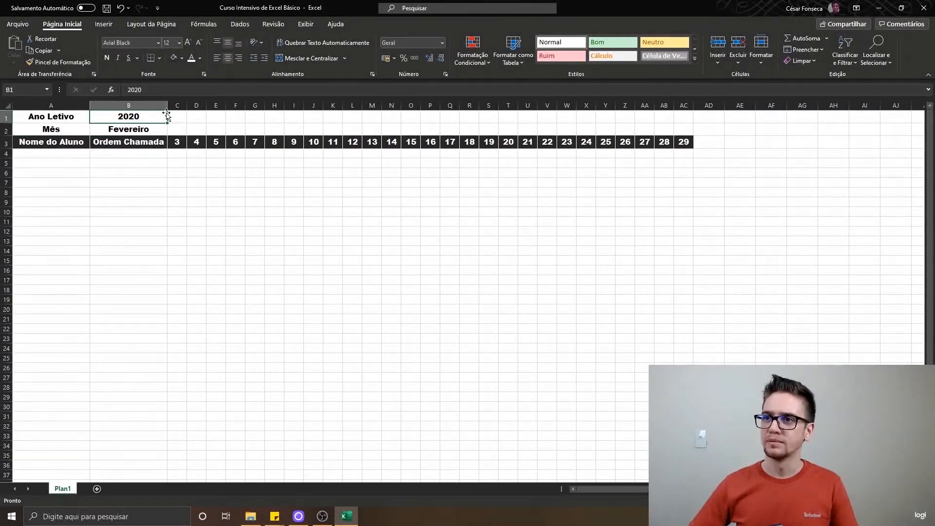
key(shift+Down)
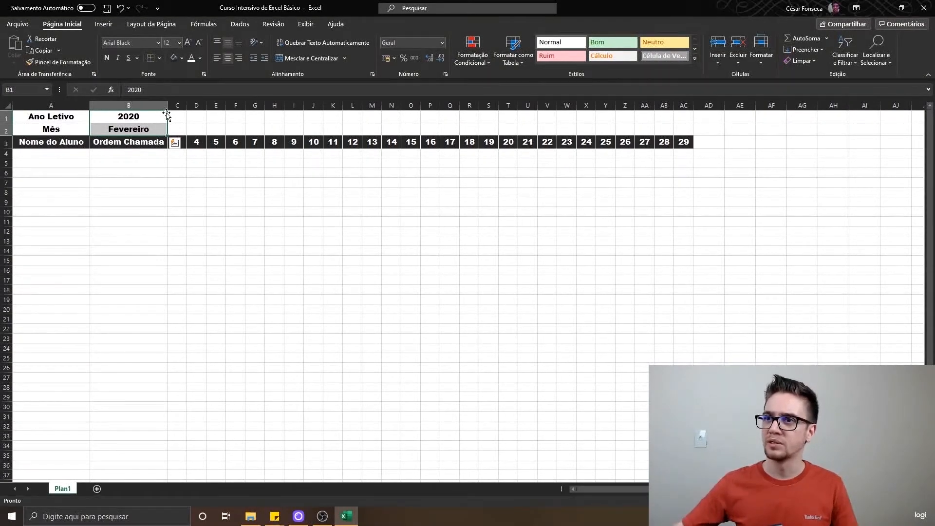
click(159, 43)
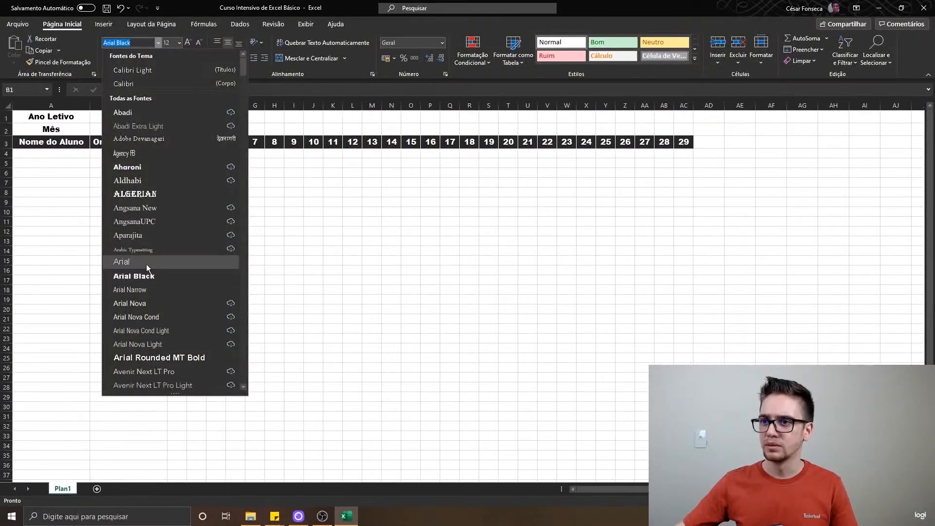
click(122, 262)
click(153, 117)
click(144, 166)
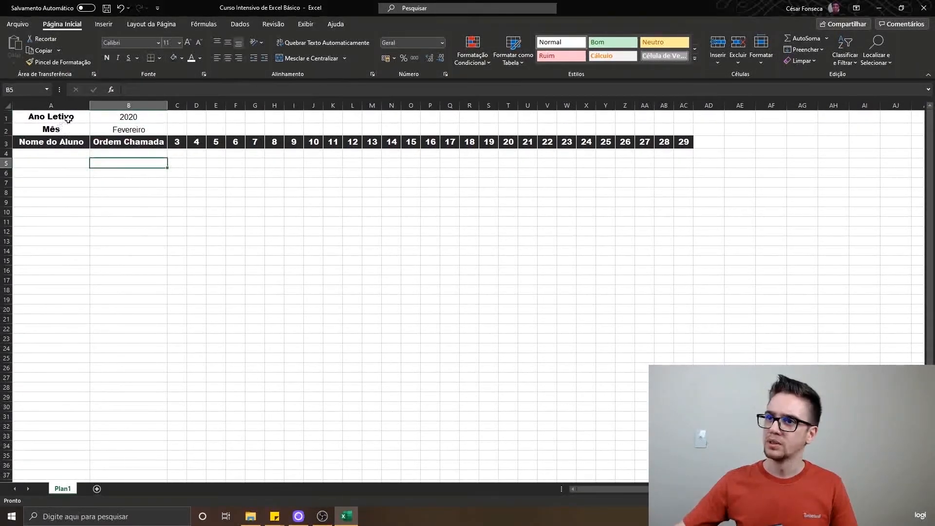
Step: Change the font of the "Ano Letivo" and "Mês" labels in A1:A2 to Arial
click(86, 118)
drag(85, 118, 97, 128)
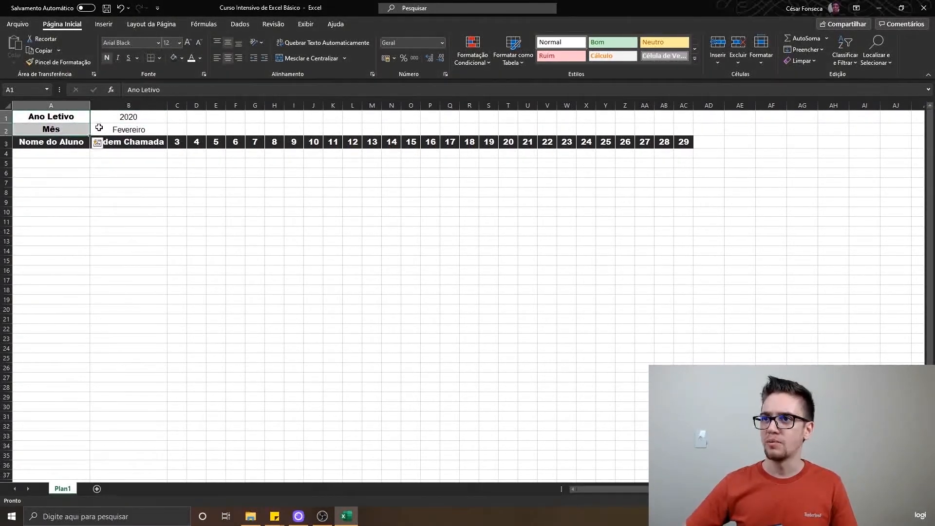
click(146, 44)
text(Arila)
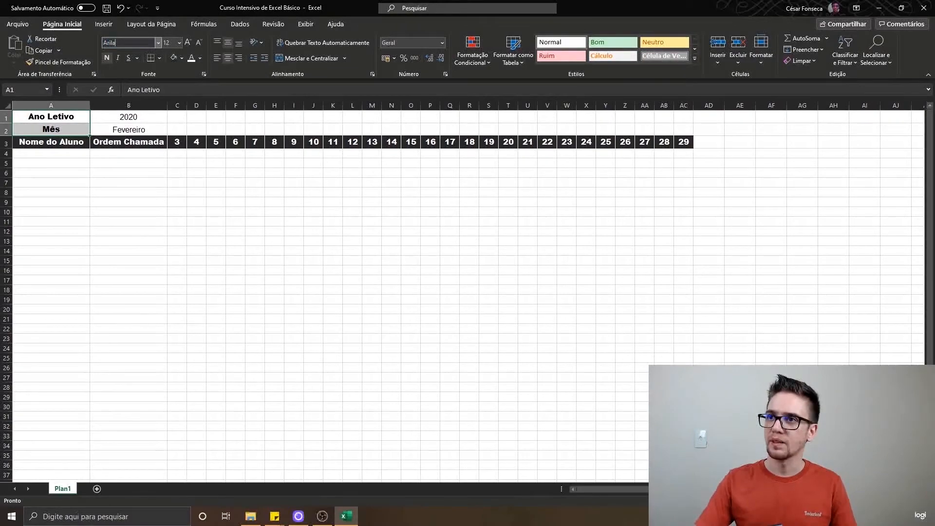
key(BackSpace)
key(BackSpace)
text(al)
key(Return)
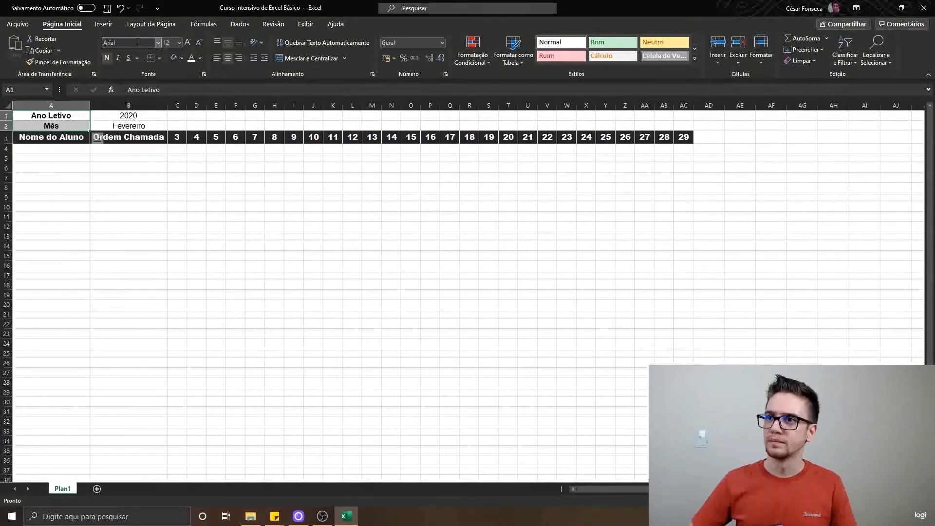
key(Down)
key(Down)
key(Right)
key(Left)
key(Up)
key(Down)
key(Down)
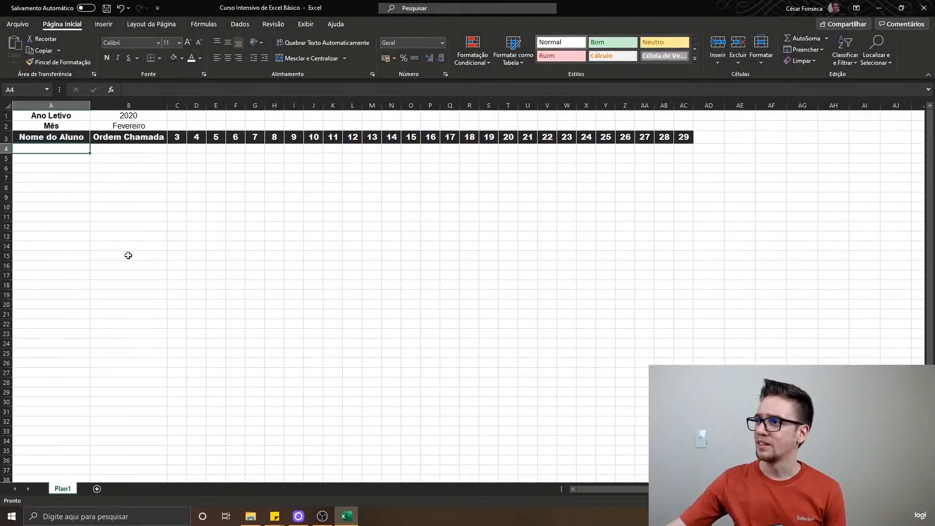
Step: Fill the header cells of weekend days 8 and 9 (H3:I3) with the standard blue color
click(180, 137)
double_click(197, 137)
double_click(217, 137)
double_click(236, 137)
click(256, 138)
click(274, 137)
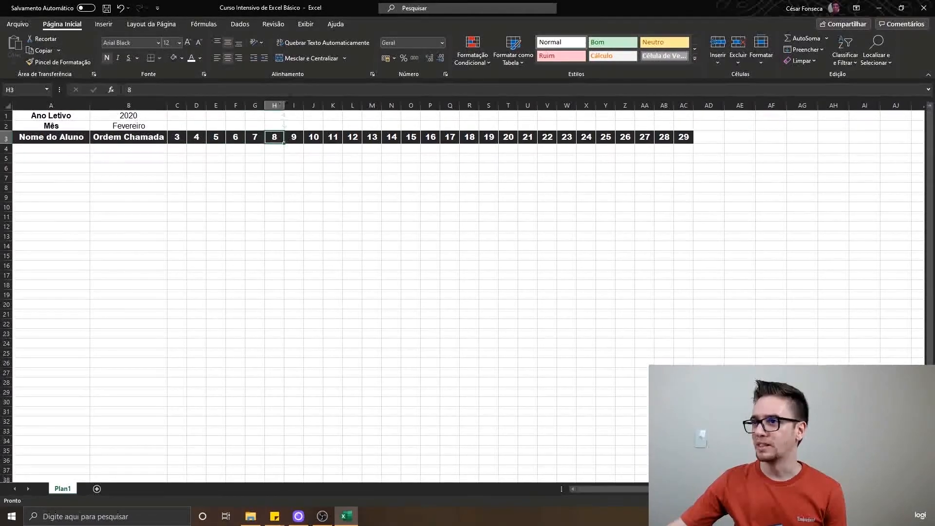
drag(276, 104, 298, 103)
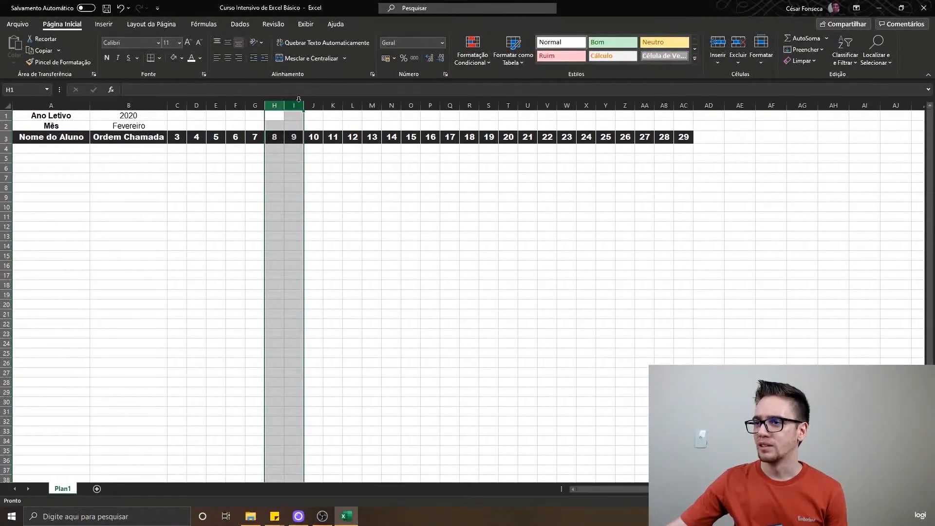
click(280, 137)
key(shift+Right)
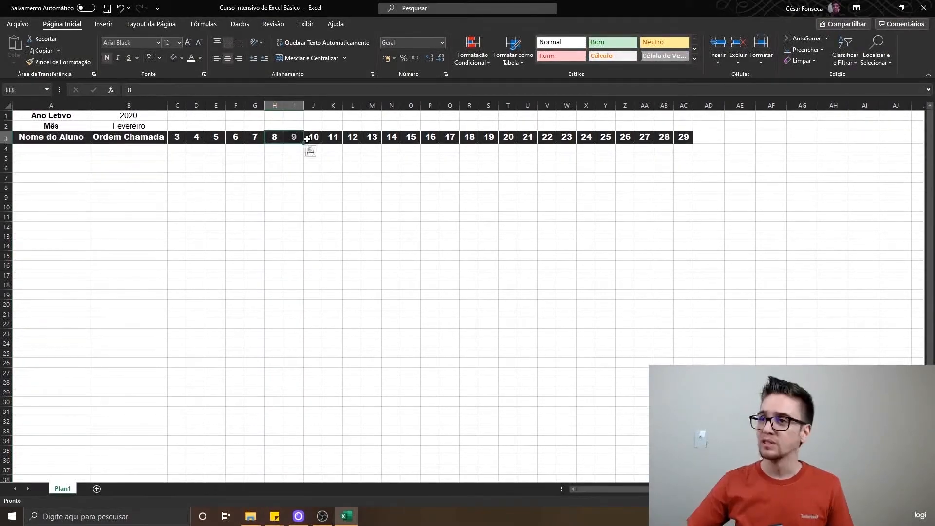
click(182, 59)
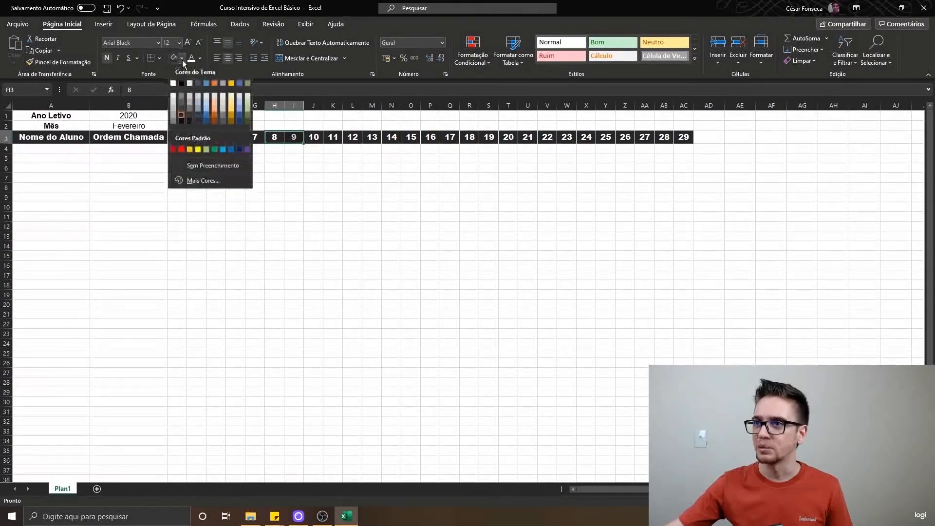
click(231, 150)
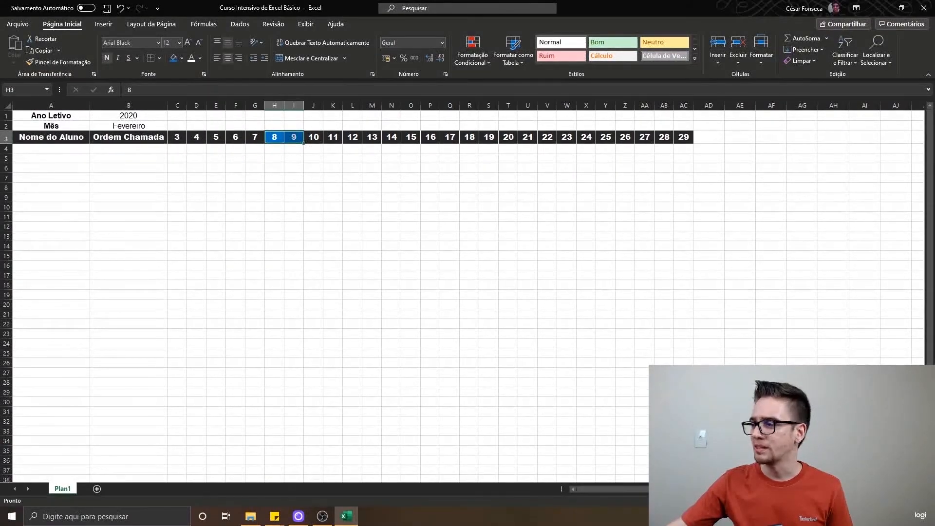
Step: Check the weekend dates in the system calendar and fill the header cells for days 15 and 16 with the same blue
click(892, 516)
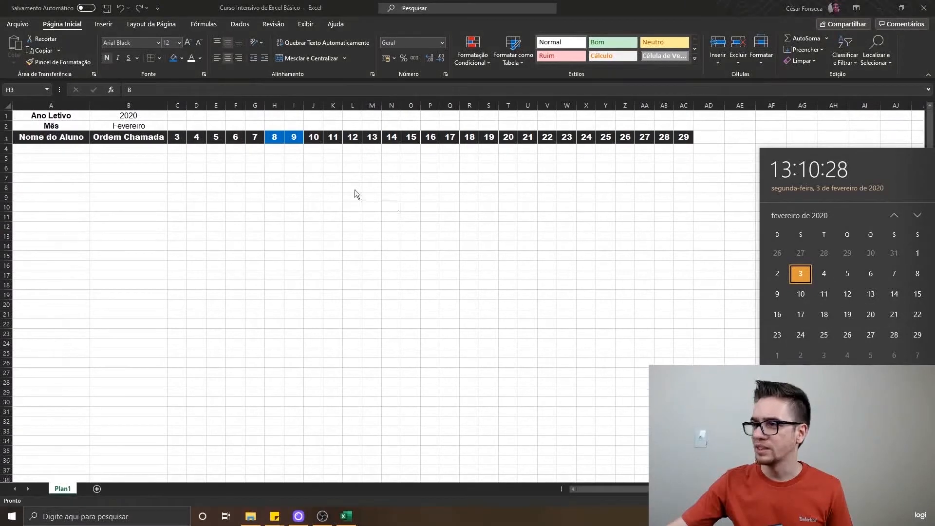
click(414, 138)
drag(414, 137, 431, 138)
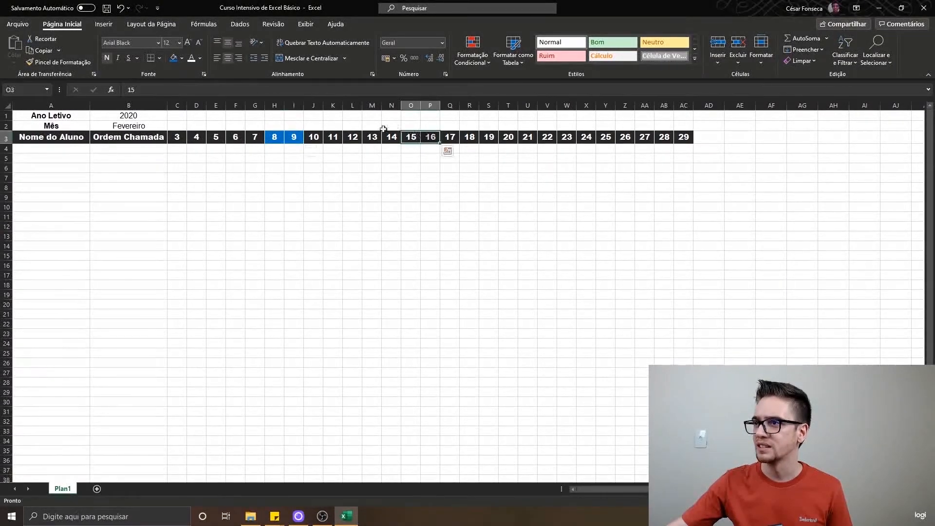
click(173, 58)
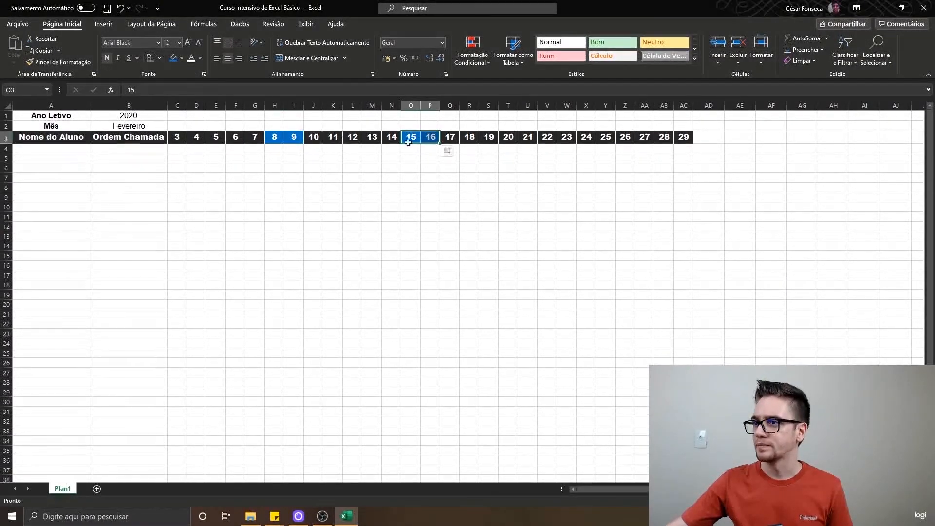
Step: Fill the header cells for days 22 and 23 (V3:W3) with the same blue
click(567, 137)
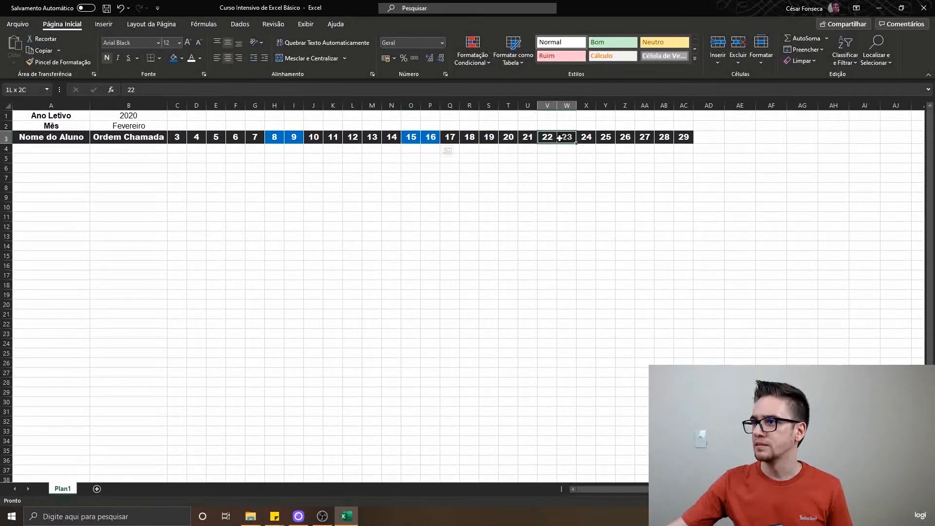
click(550, 137)
key(shift+Right)
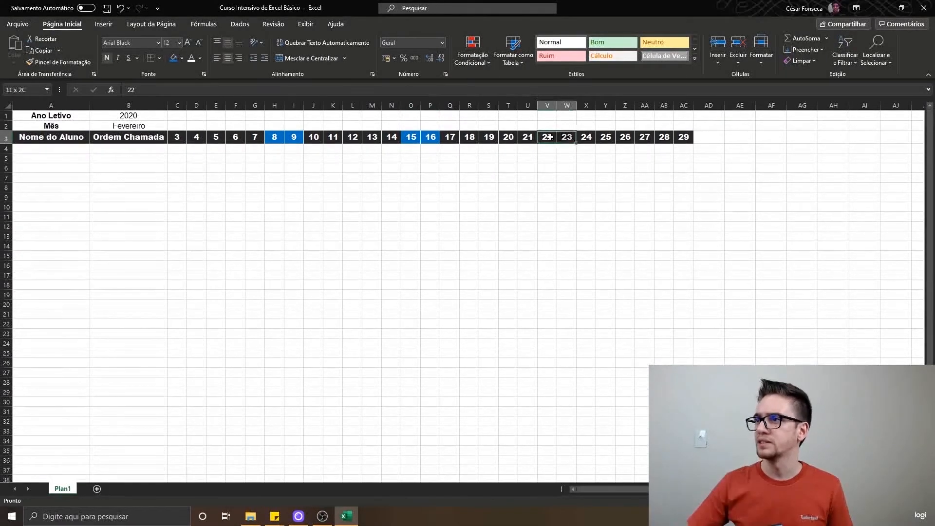
click(172, 58)
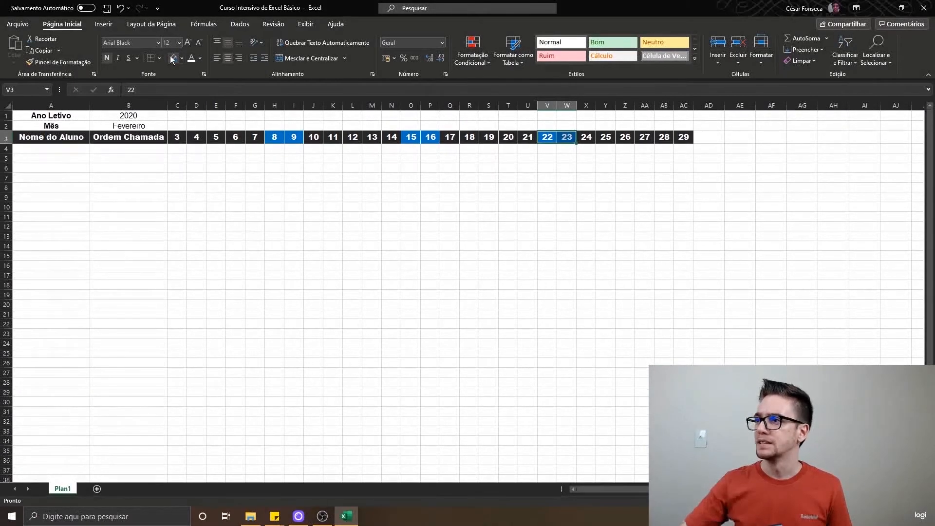
Step: Fill the header cell for day 29 (AC3) with the same blue
key(Right)
key(Right)
key(Right)
key(Right)
key(Right)
key(Right)
key(Right)
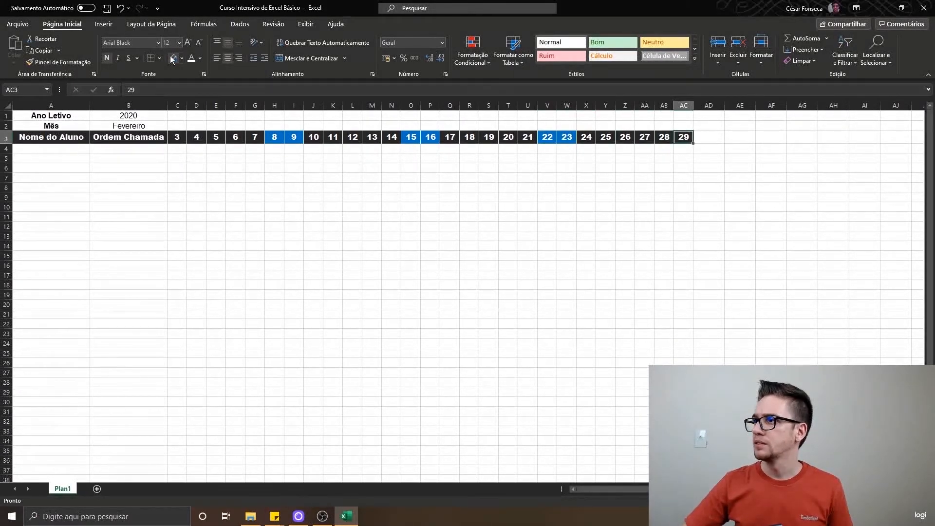
click(173, 59)
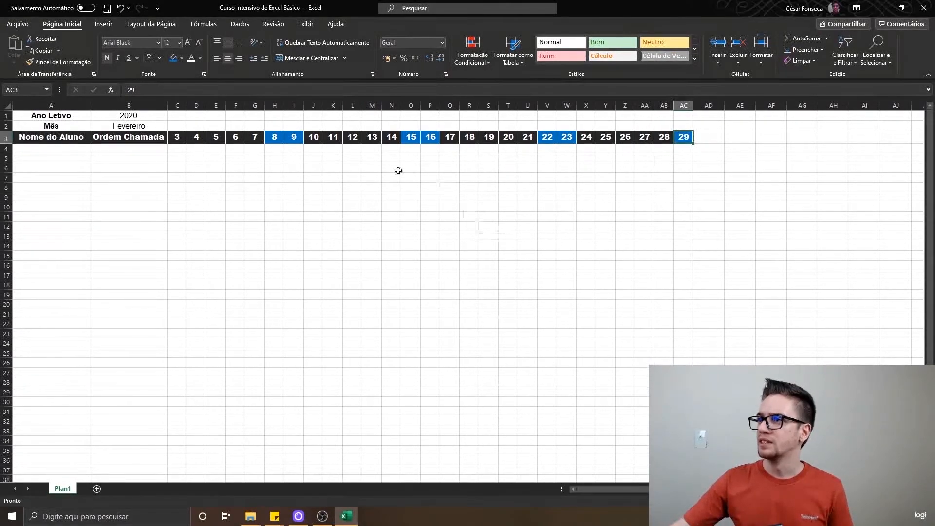
Step: Enter the students' first names in A4:A20 under "Nome do Aluno" and align them left
key(Down)
key(Home)
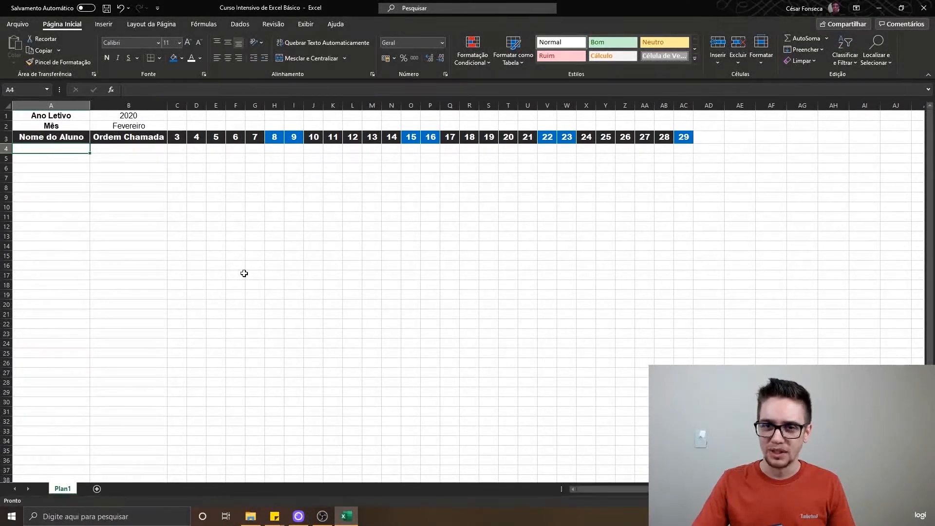
text(Alice Aline Amanda Anderson André Beatriz Bianca Bruno Carlos Eduardo Laura Letícia Luiza Paulo Pedro Priscila Rodrigo)
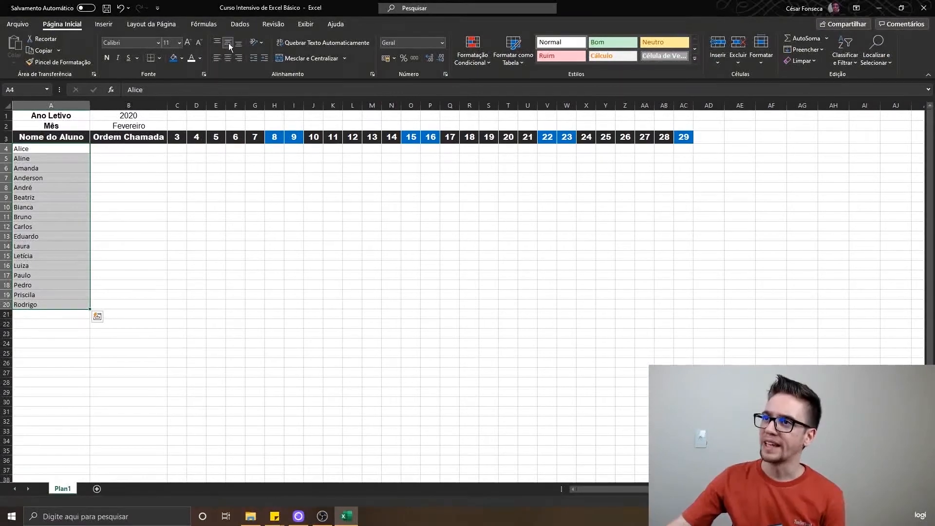
click(215, 58)
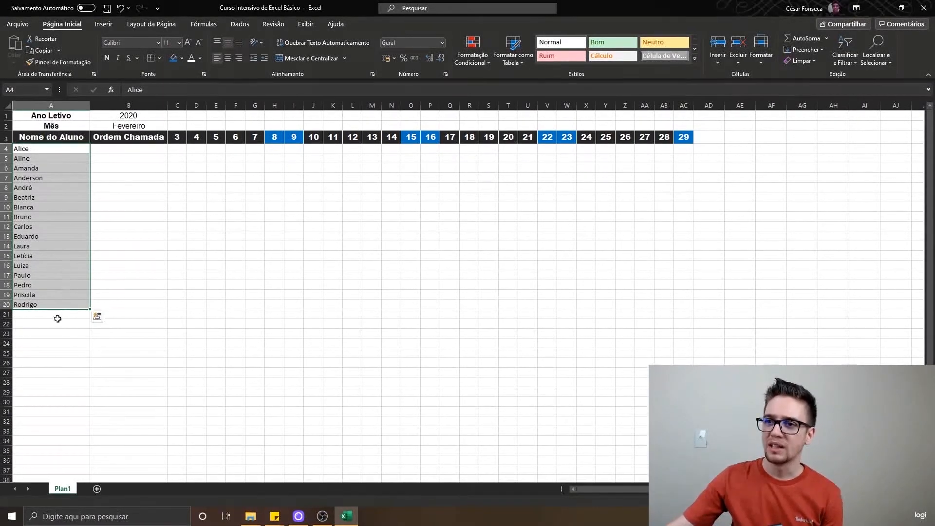
Step: Center the cells B4:B20 under "Ordem Chamada" horizontally
click(130, 148)
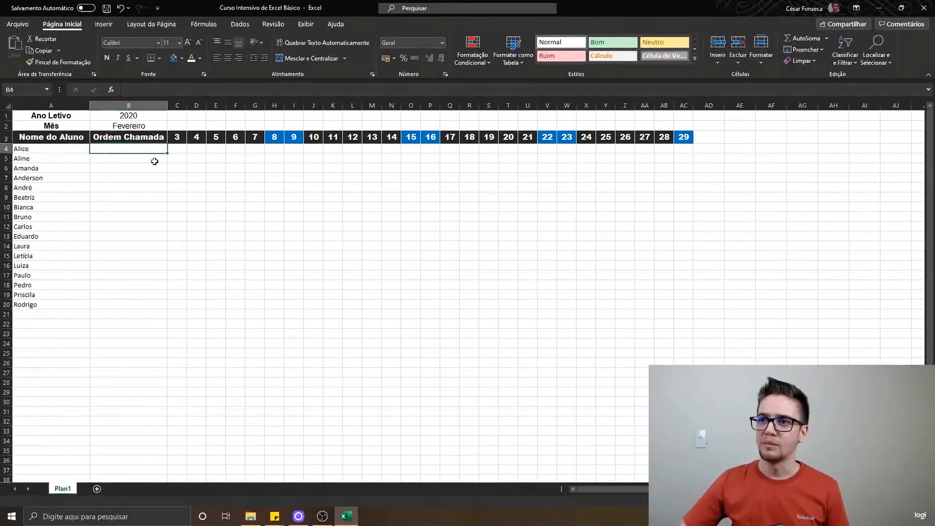
key(shift+Down)
key(shift+Down)
key(shift+Down)
key(shift+Down)
key(shift+Down)
key(shift+Down)
key(shift+Down)
key(shift+Down)
key(shift+Down)
key(shift+Down)
key(shift+Down)
key(shift+Down)
key(shift+Down)
key(shift+Down)
key(shift+Down)
key(shift+Down)
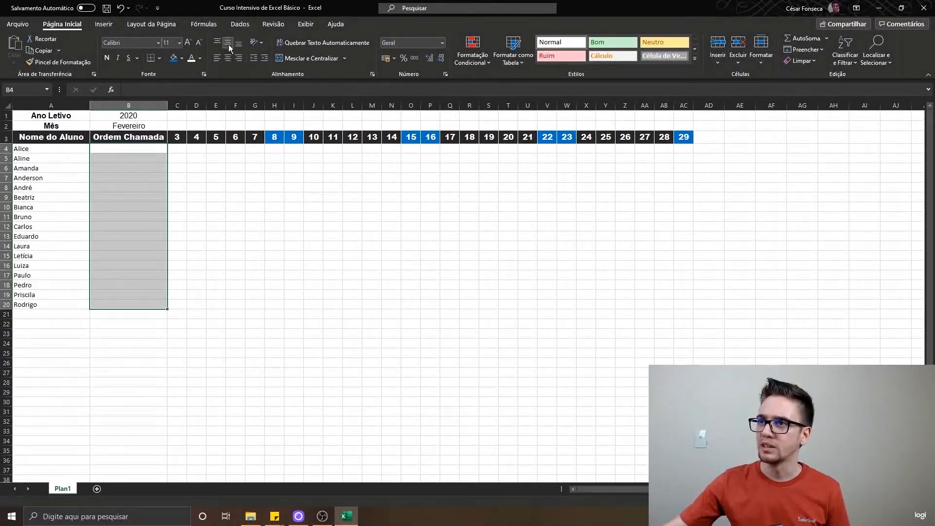
click(226, 61)
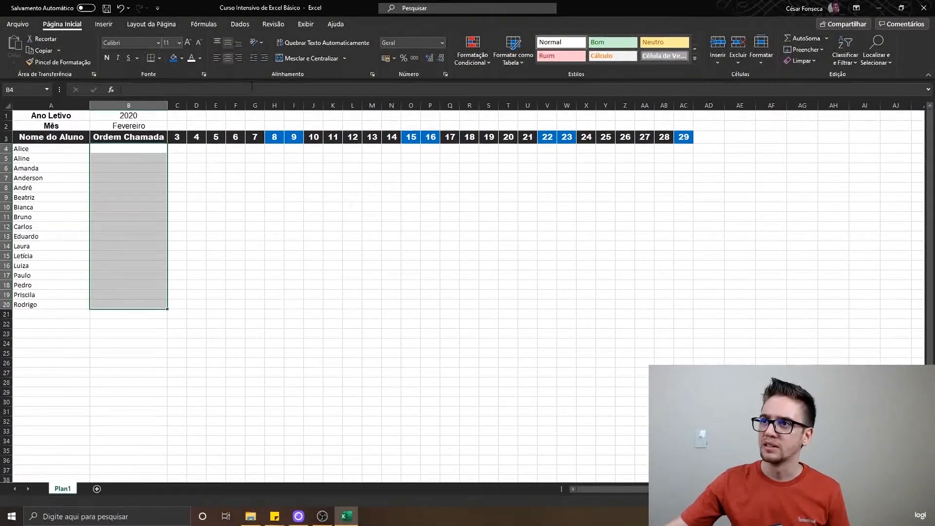
Step: Enter 1 and 2 in B4 and B5 and extend the number series down to B20
click(148, 151)
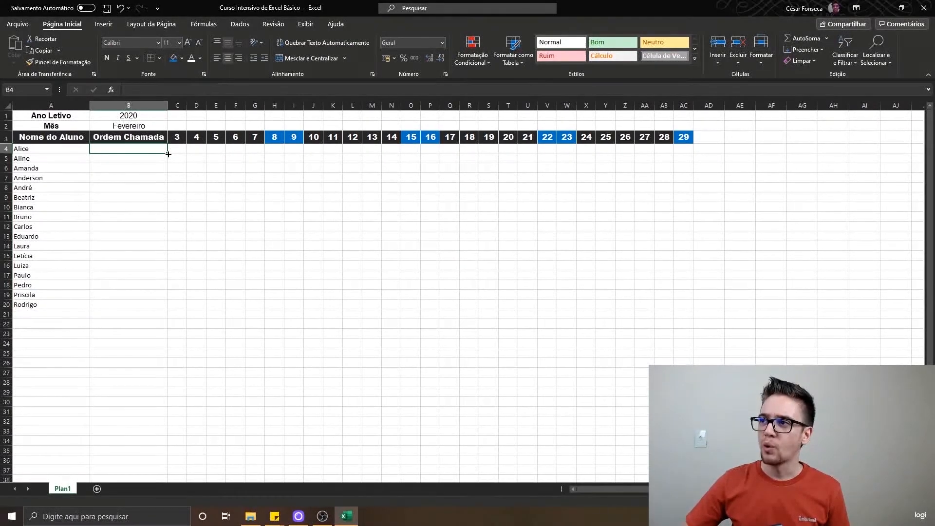
text(1)
key(Return)
text(2)
key(Return)
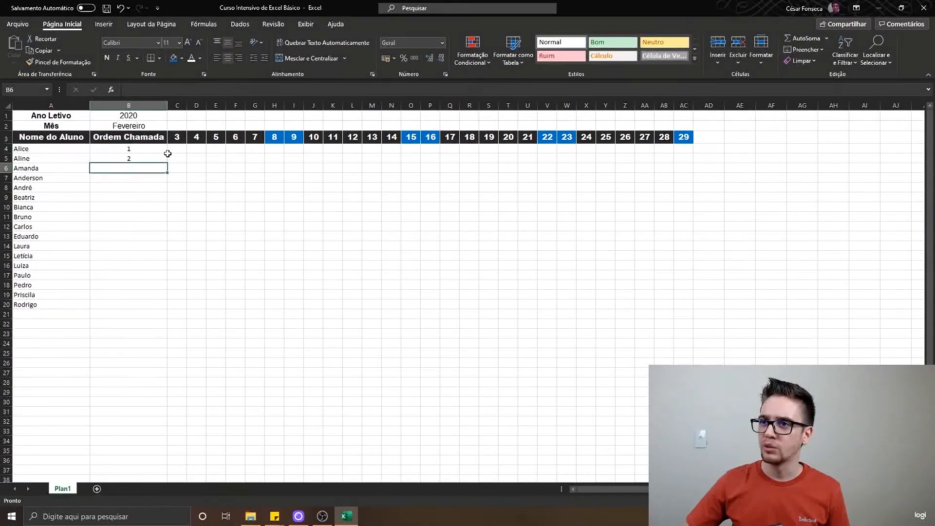
drag(128, 149, 153, 302)
key(ctrl+z)
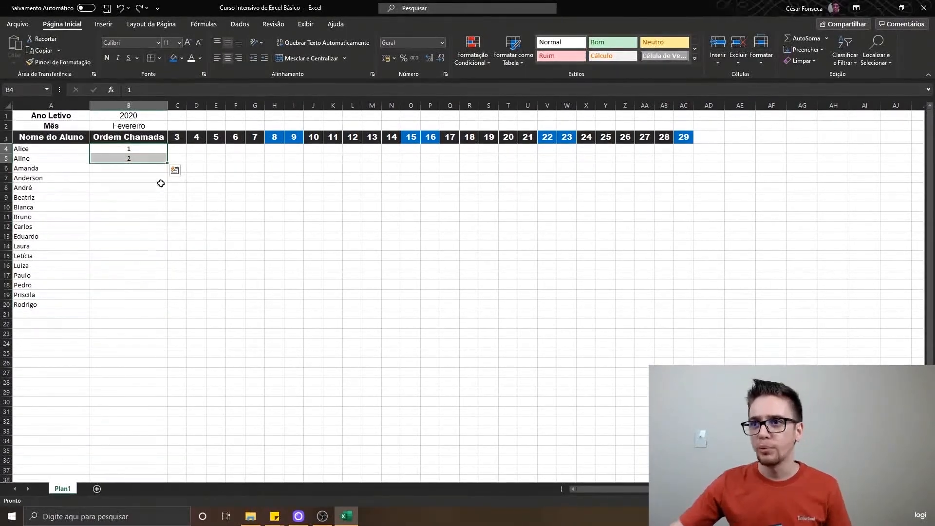
double_click(168, 163)
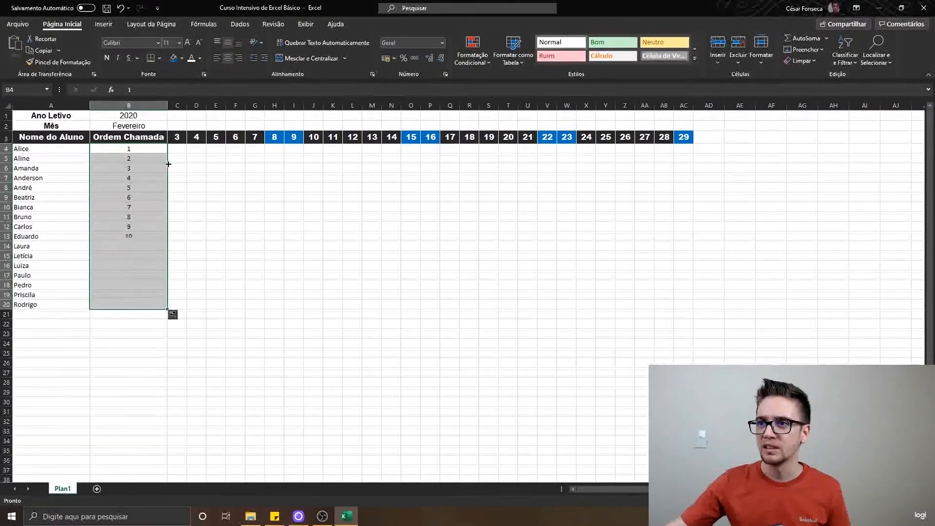
click(142, 302)
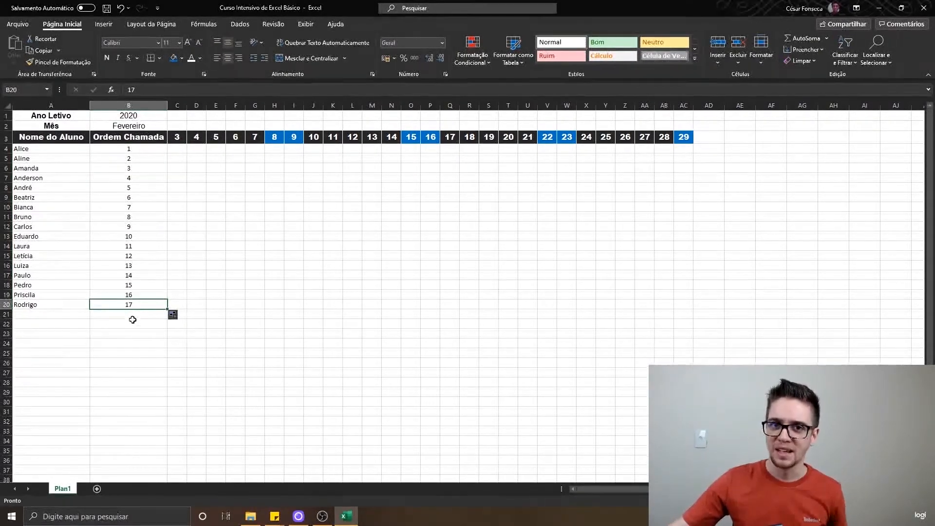
click(68, 149)
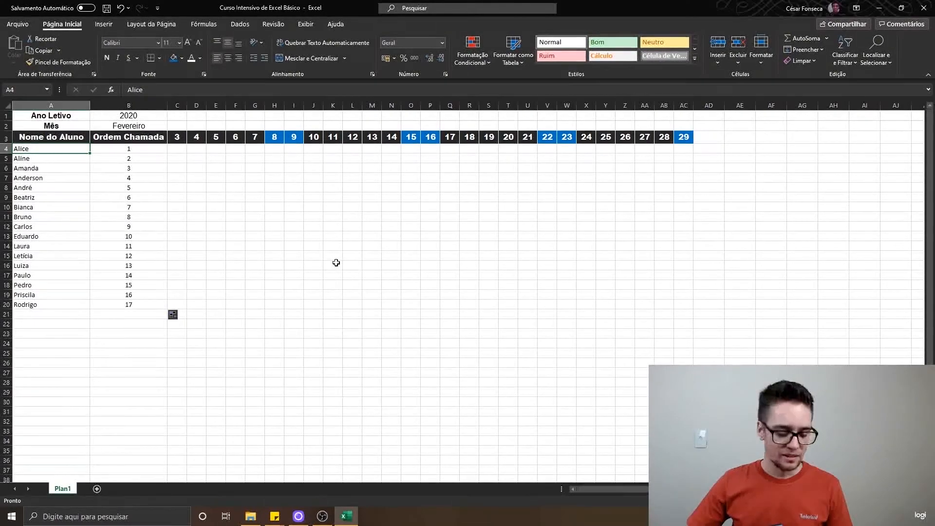
key(ctrl+shift+Down)
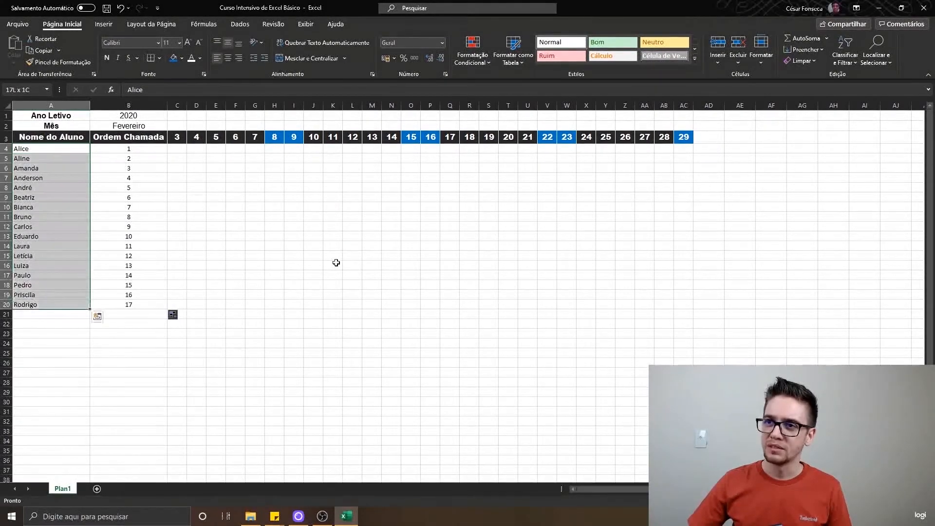
key(shift+Right)
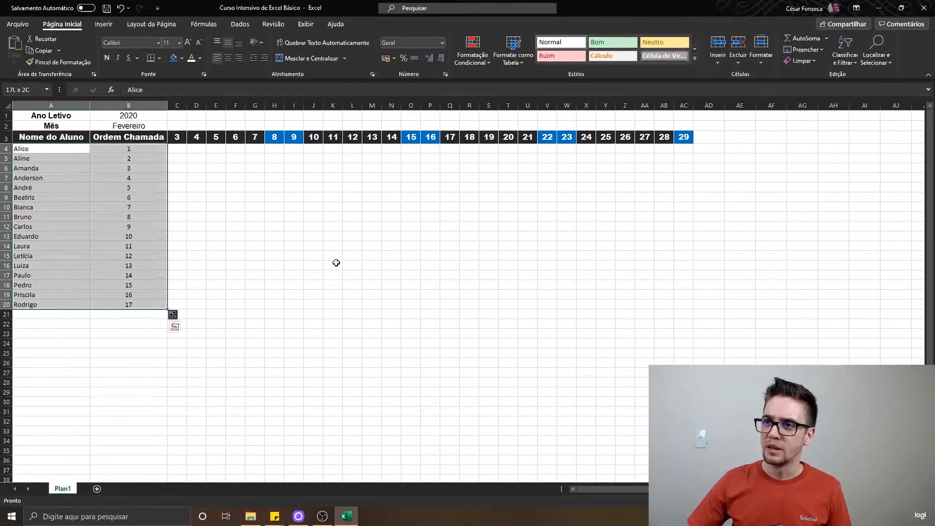
key(shift+Right)
key(shift+Right)
key(shift+Right)
key(shift+Right)
key(shift+Right)
key(shift+Right)
key(shift+Right)
key(shift+Right)
key(shift+Right)
key(shift+Right)
key(shift+Right)
key(shift+Right)
key(shift+Right)
key(shift+Right)
key(shift+Right)
key(shift+Right)
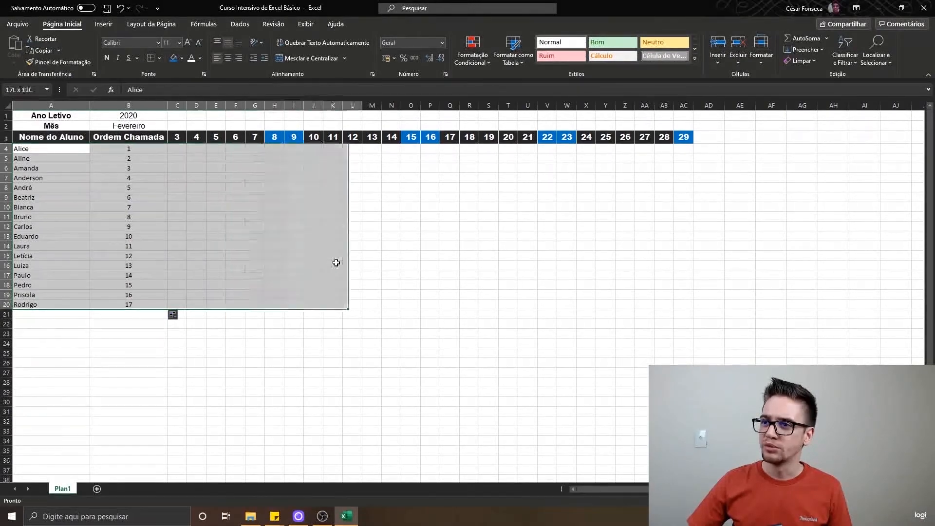
key(shift+Right)
key(shift+Right)
key(shift+Right)
key(shift+Right)
key(shift+Right)
key(shift+Right)
key(shift+Right)
key(shift+Right)
key(shift+Right)
key(shift+Right)
key(shift+Right)
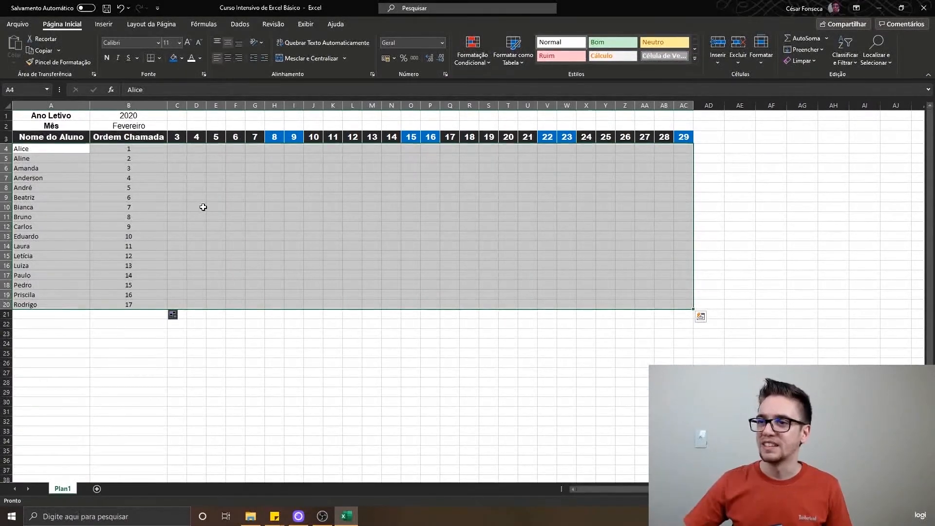
key(Right)
key(Left)
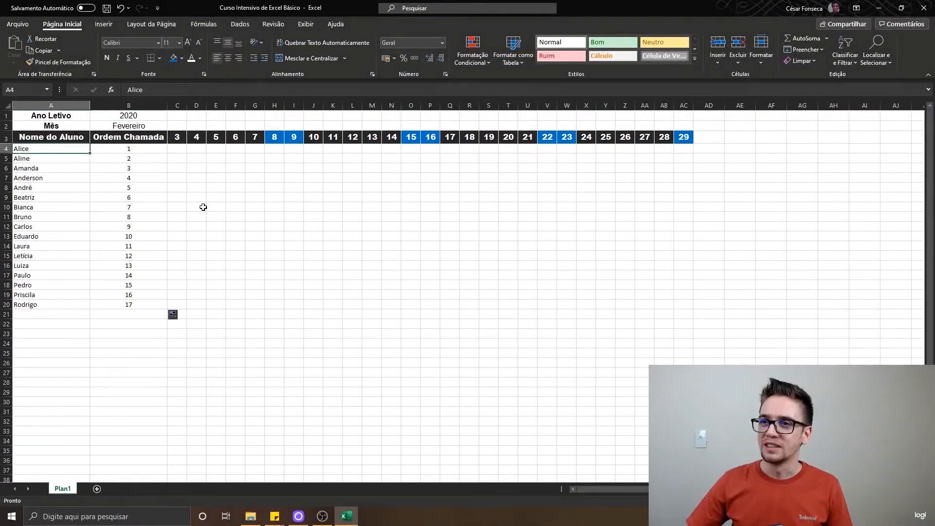
Step: Apply all borders (Todas as Bordas) to the student and day grid A4:AC20
key(ctrl+shift+Down)
key(shift+Right)
key(shift+Right)
key(shift+Right)
key(shift+Right)
key(shift+Right)
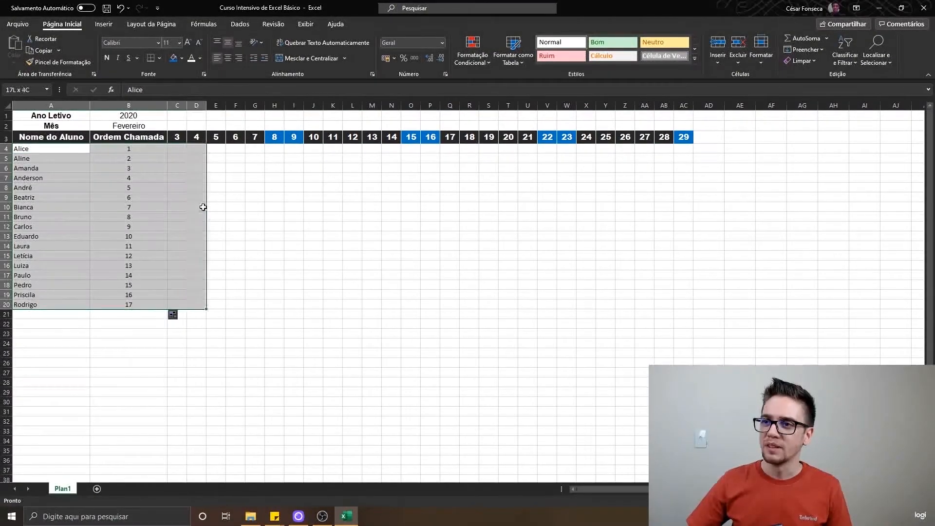
key(shift+Right)
key(shift+Right)
key(shift+Right)
key(shift+Right)
key(shift+Right)
key(shift+Right)
key(shift+Right)
key(shift+Right)
key(shift+Right)
key(shift+Right)
key(shift+Right)
key(shift+Right)
key(shift+Right)
key(shift+Right)
key(shift+Right)
key(shift+Right)
key(shift+Right)
key(shift+Right)
key(shift+Right)
key(shift+Right)
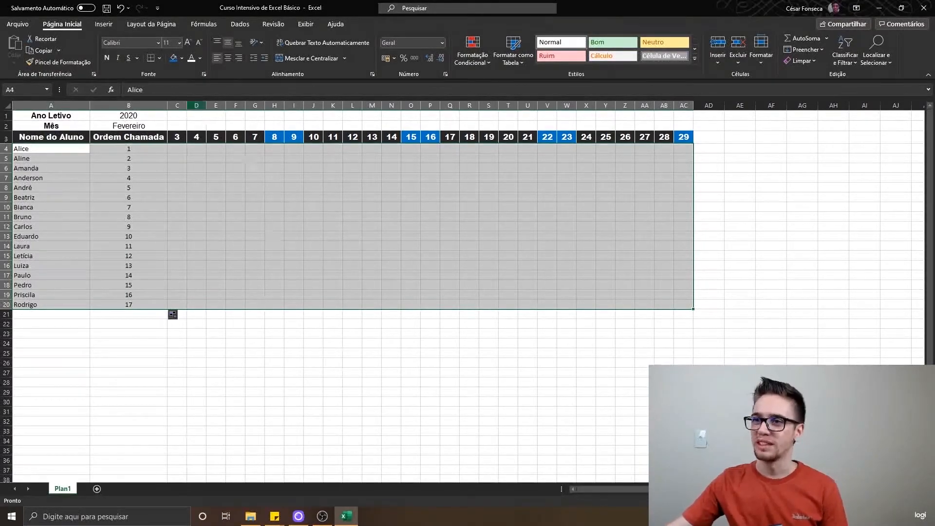
click(158, 58)
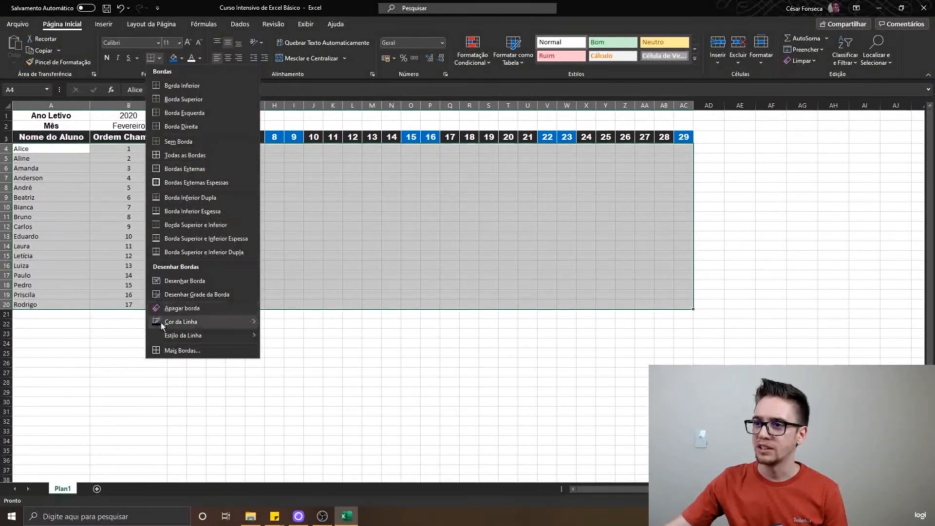
mouse_move(161, 324)
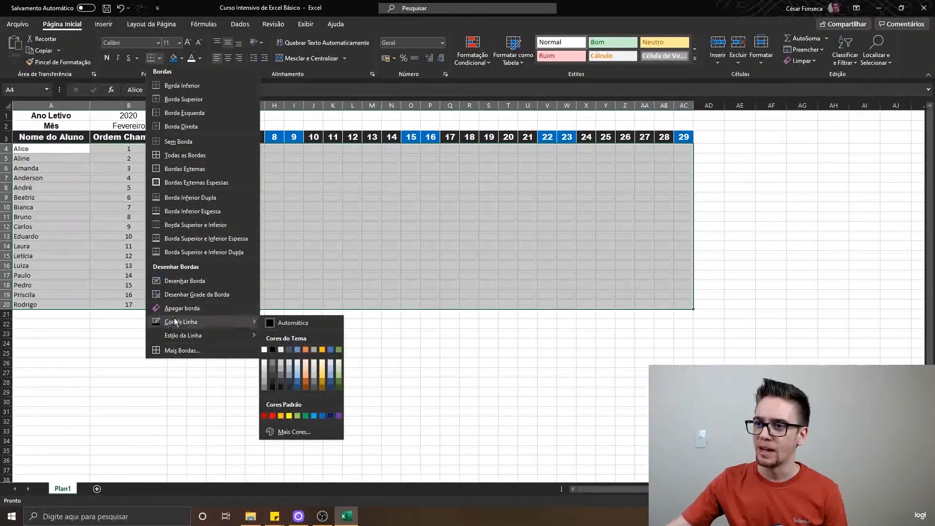
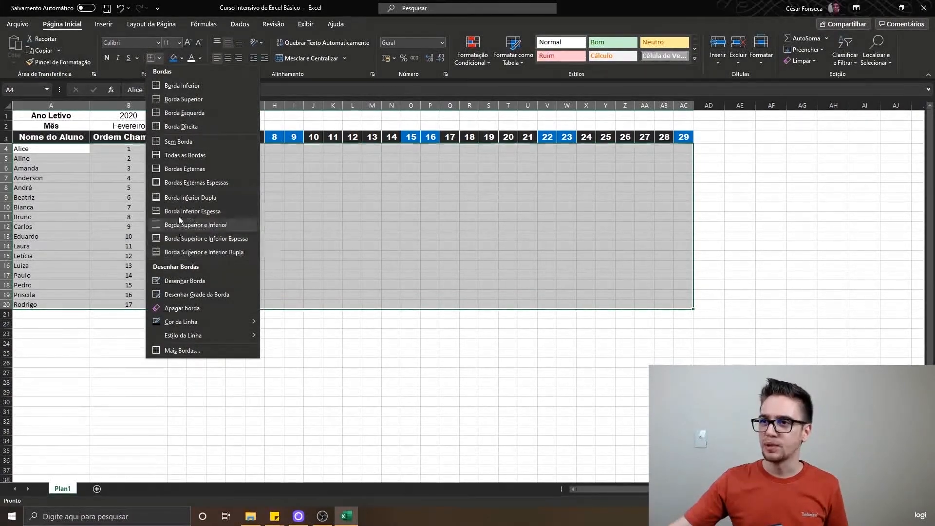
click(181, 156)
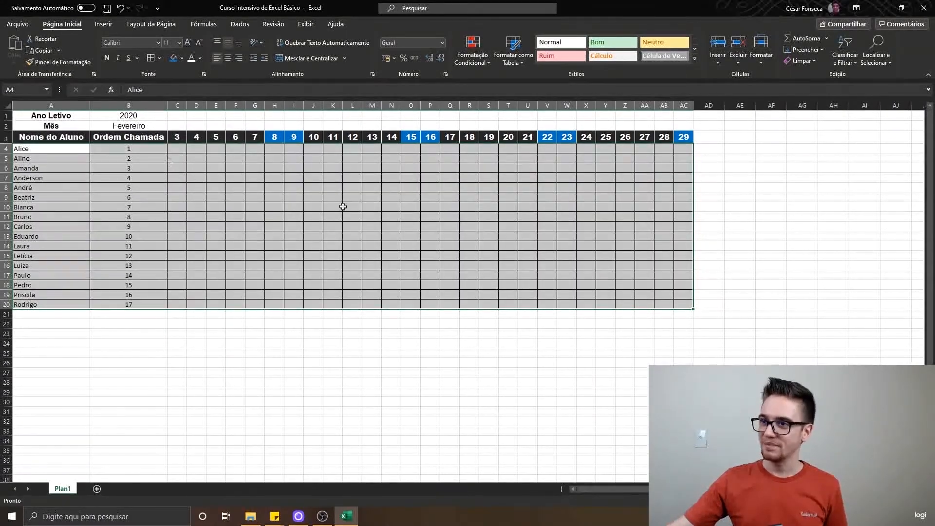
click(344, 304)
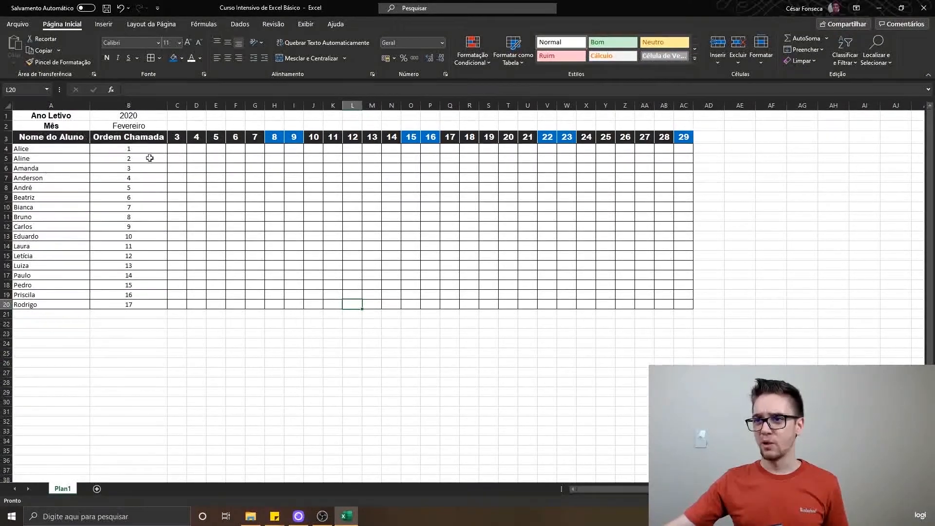
Step: Browse the number format categories for header cells A3:B3 and apply the Moeda format
click(70, 138)
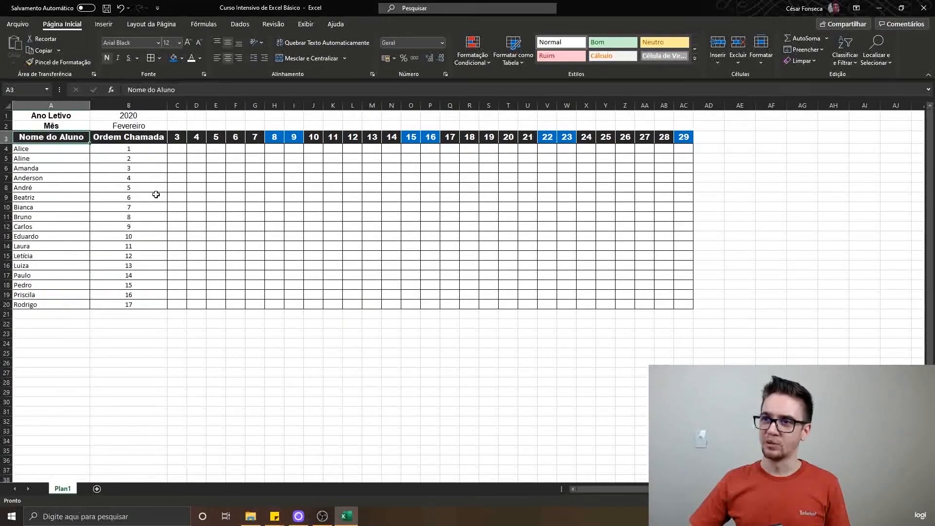
key(shift+Right)
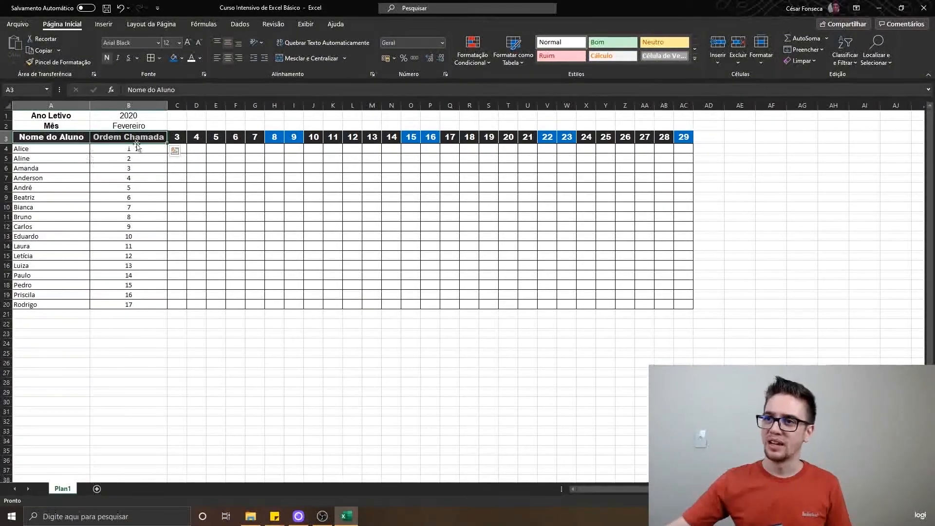
right_click(79, 138)
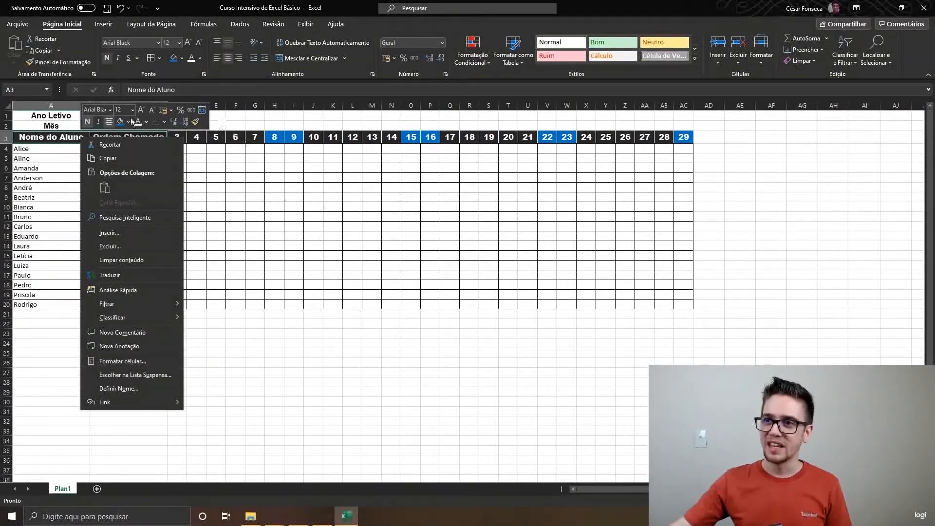
click(56, 135)
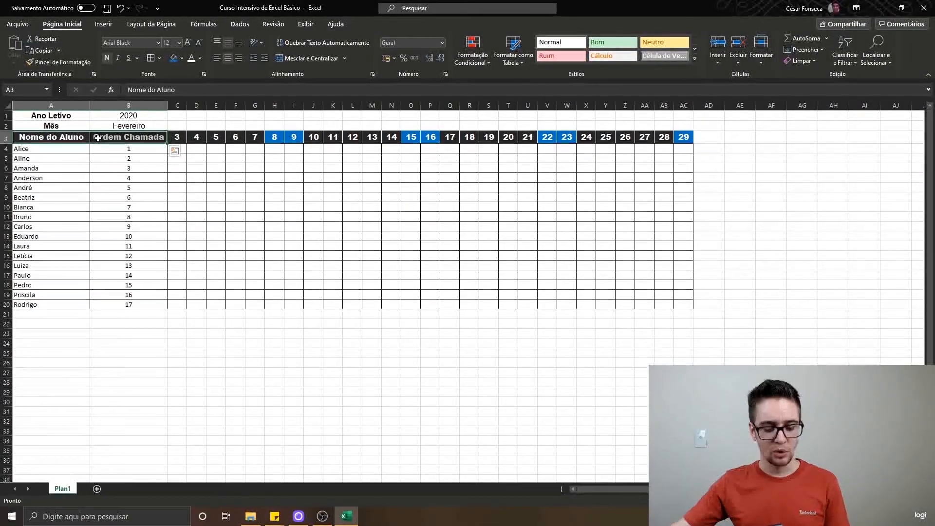
key(ctrl+1)
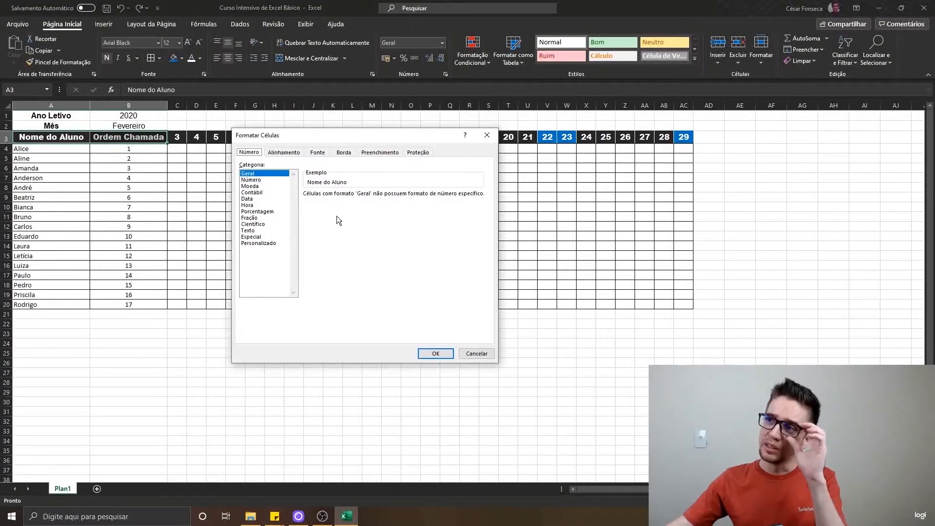
click(257, 181)
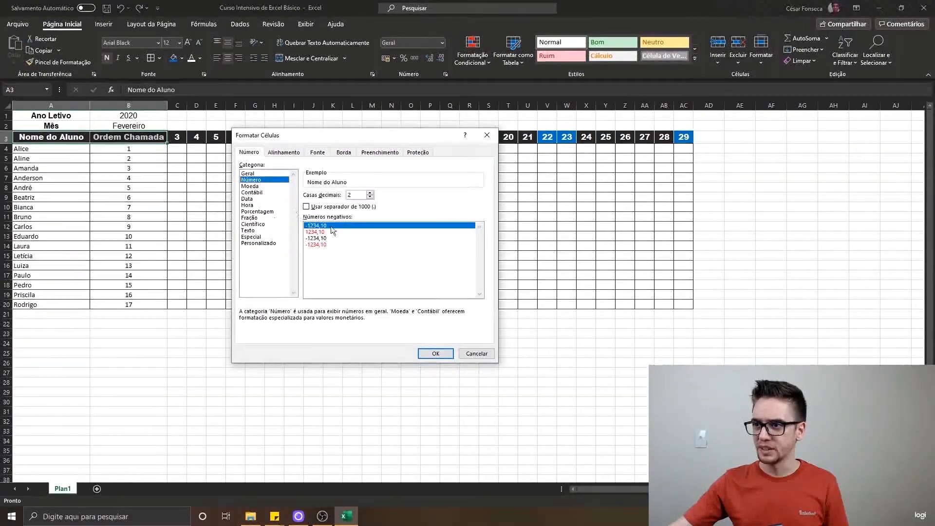
click(261, 186)
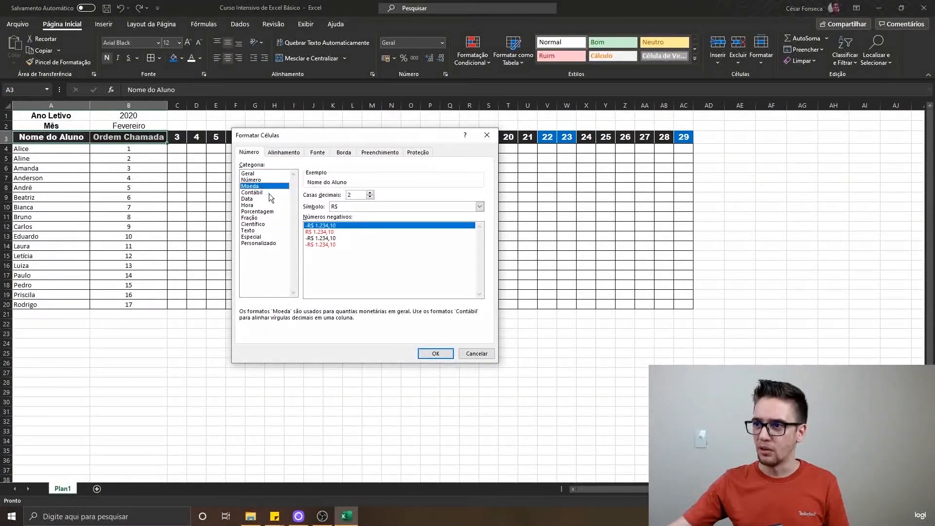
click(269, 193)
click(262, 198)
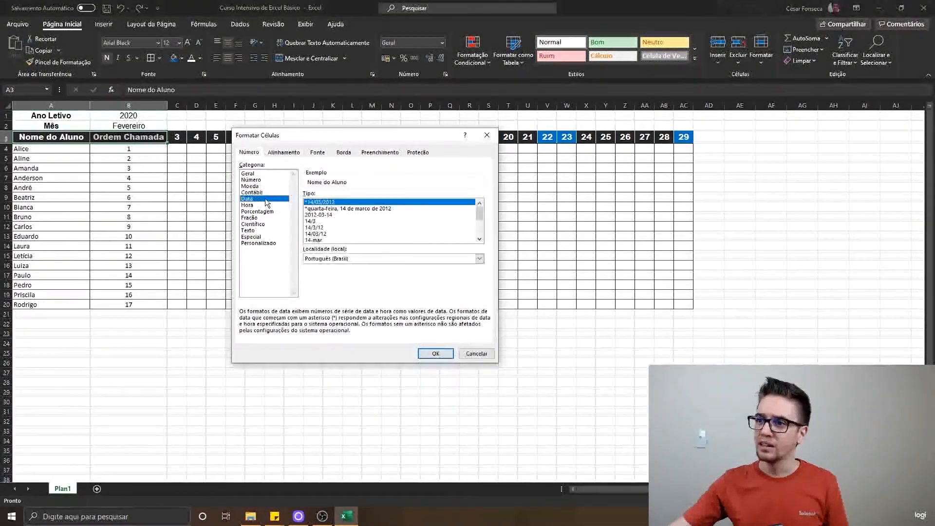
click(269, 193)
double_click(267, 185)
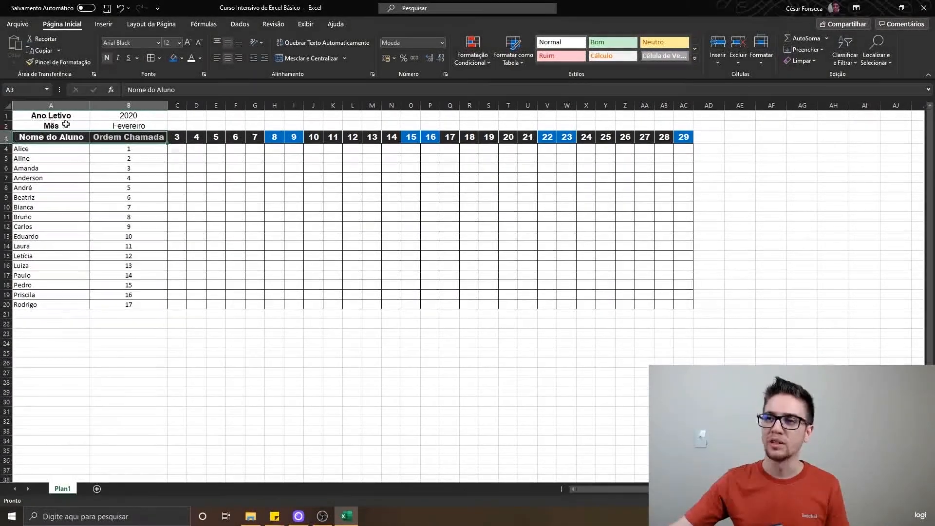
Step: Try the Data number format on header cells A3:B3 and undo it
key(ctrl+1)
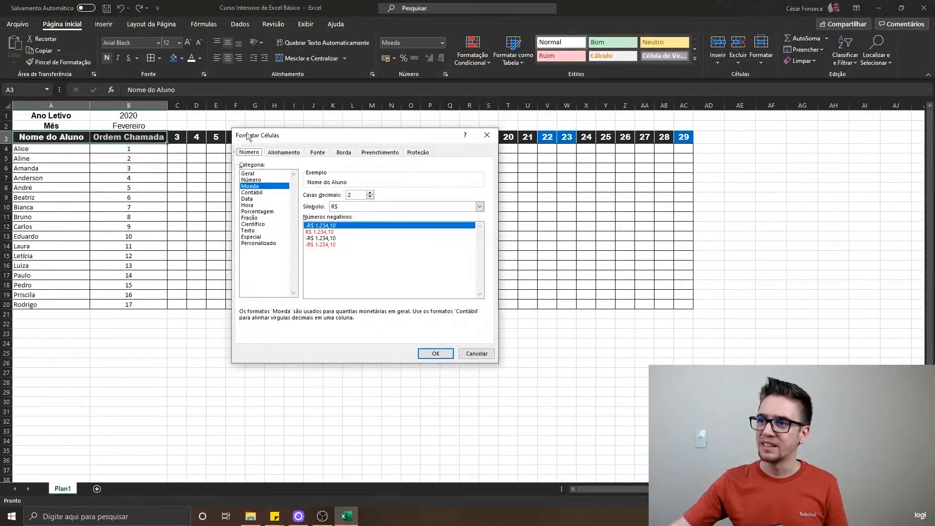
double_click(258, 201)
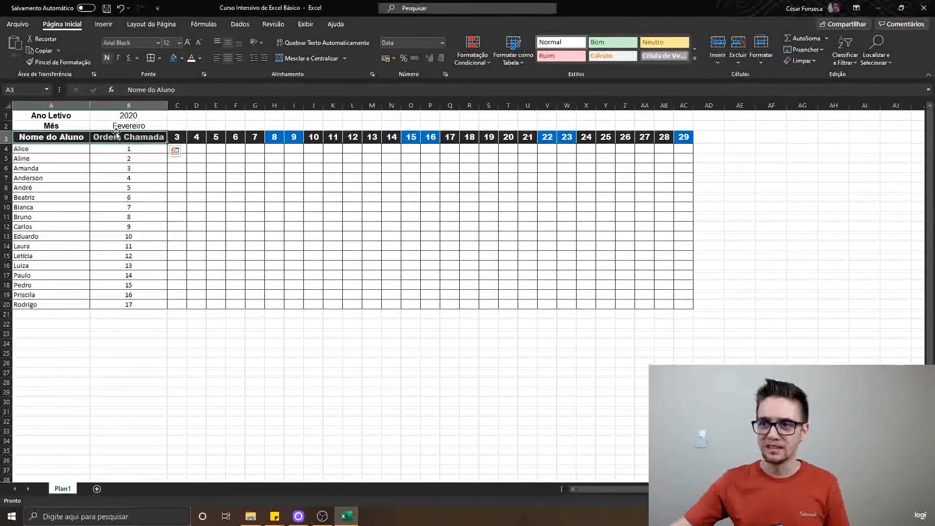
key(ctrl+z)
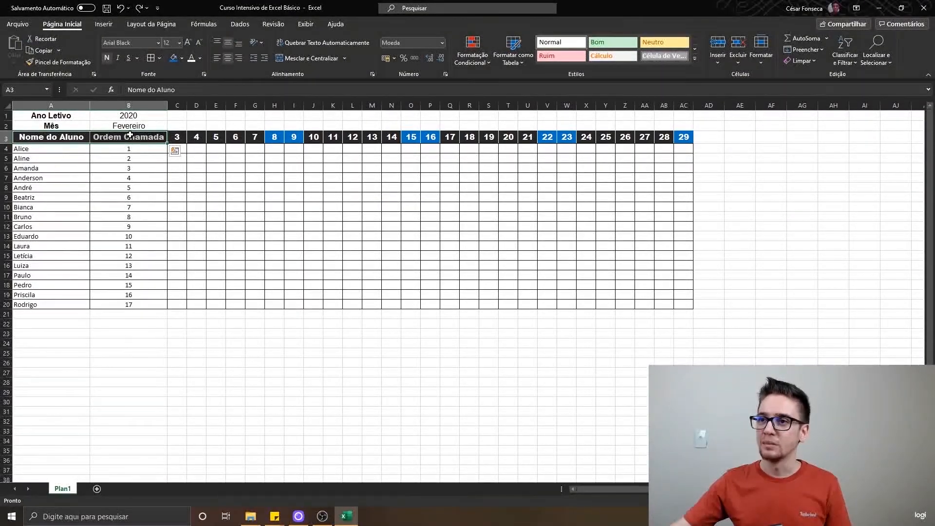
Step: Try rotating the text of header cells A3:B3 to 45 degrees and undo the rotation
key(ctrl+1)
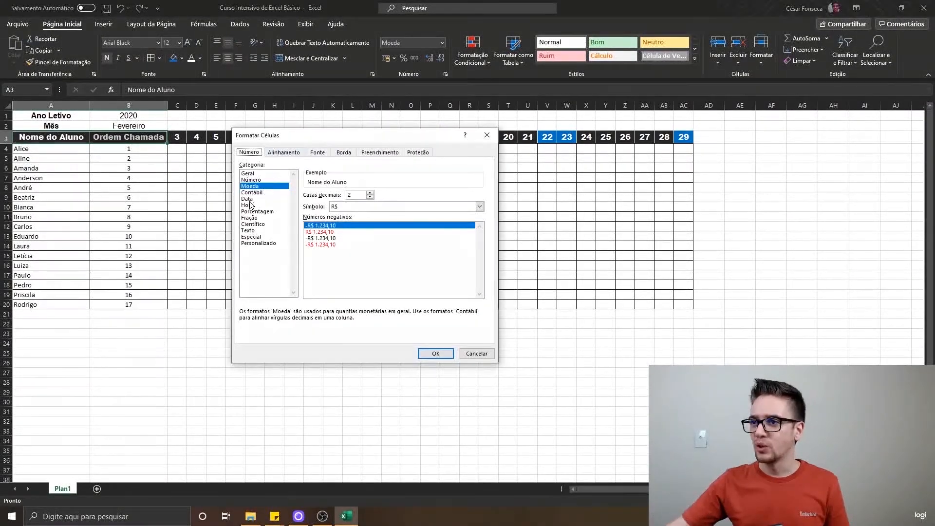
click(284, 153)
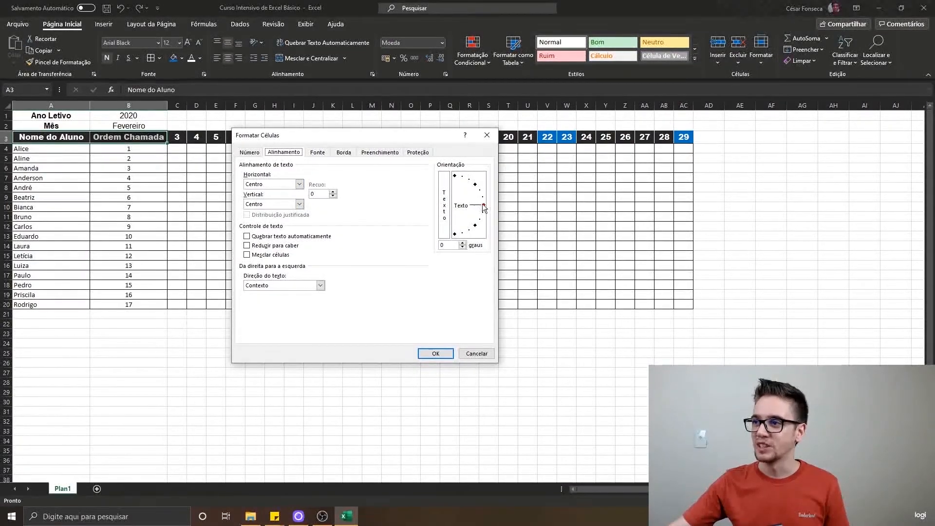
drag(481, 196, 475, 186)
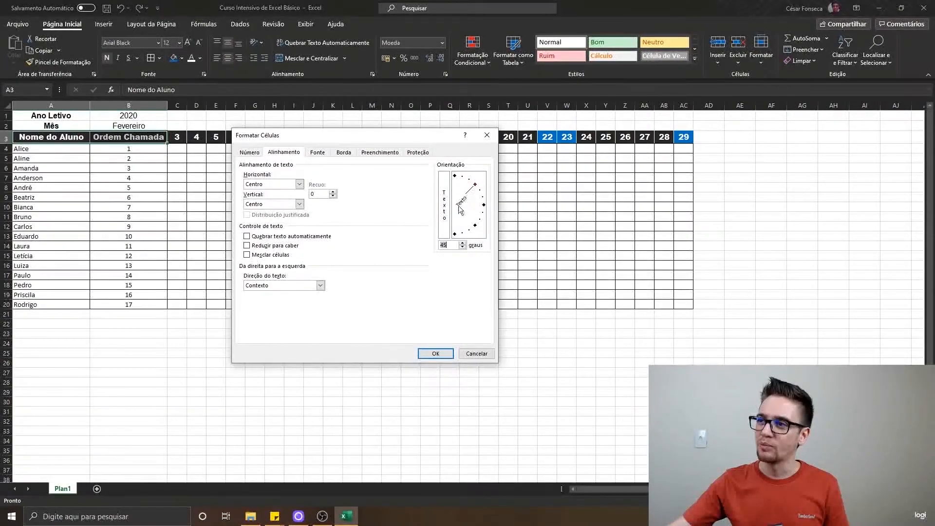
click(433, 352)
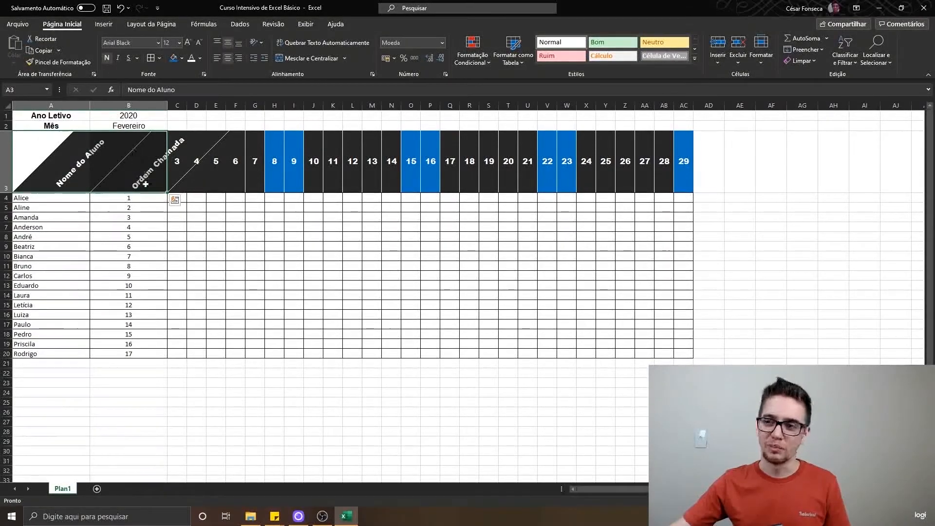
click(174, 200)
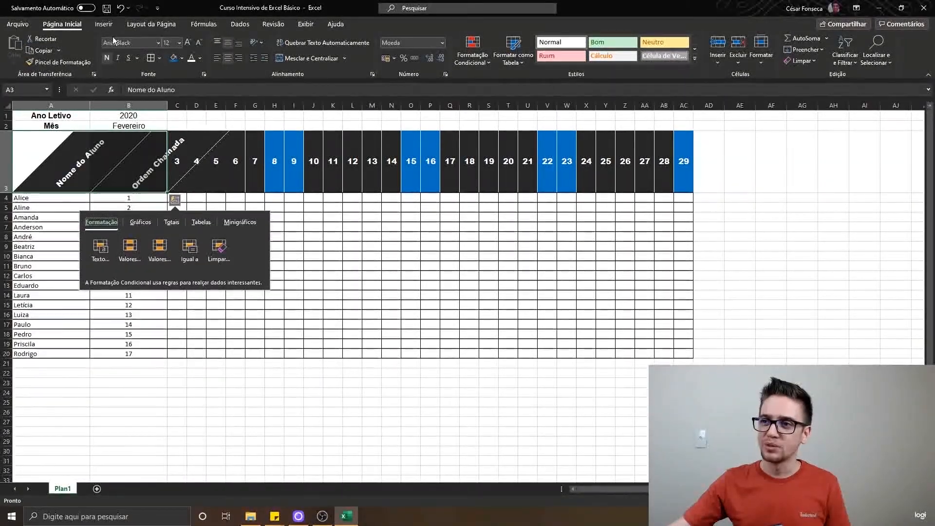
click(121, 9)
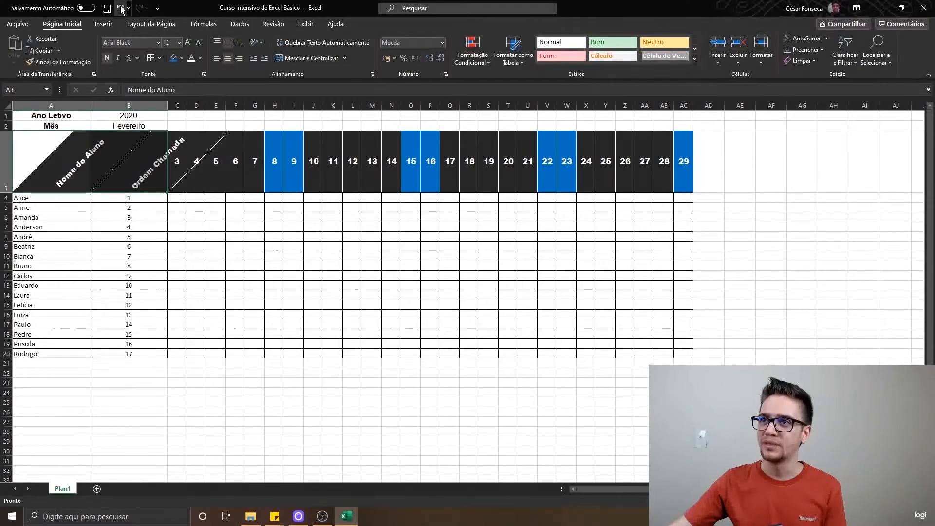
click(122, 8)
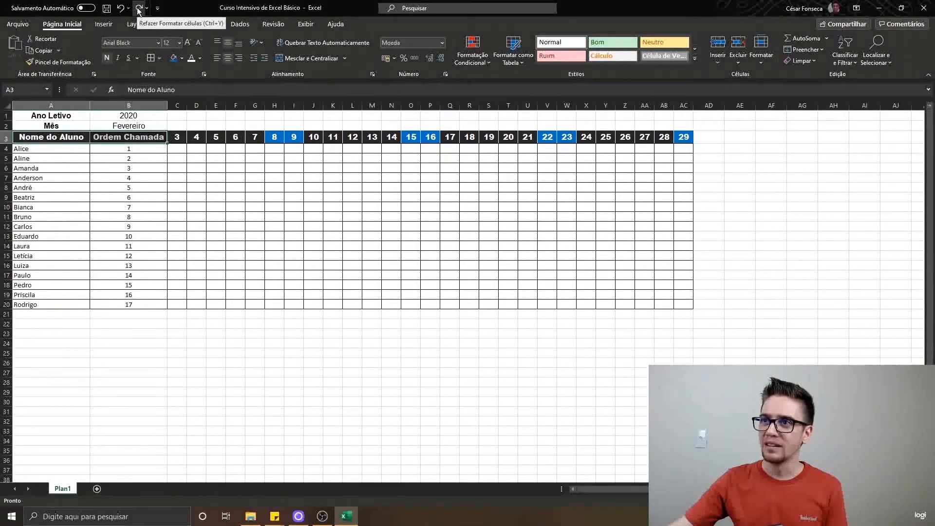
Step: Redo and undo the 45-degree header text rotation several times, leaving it undone
click(139, 9)
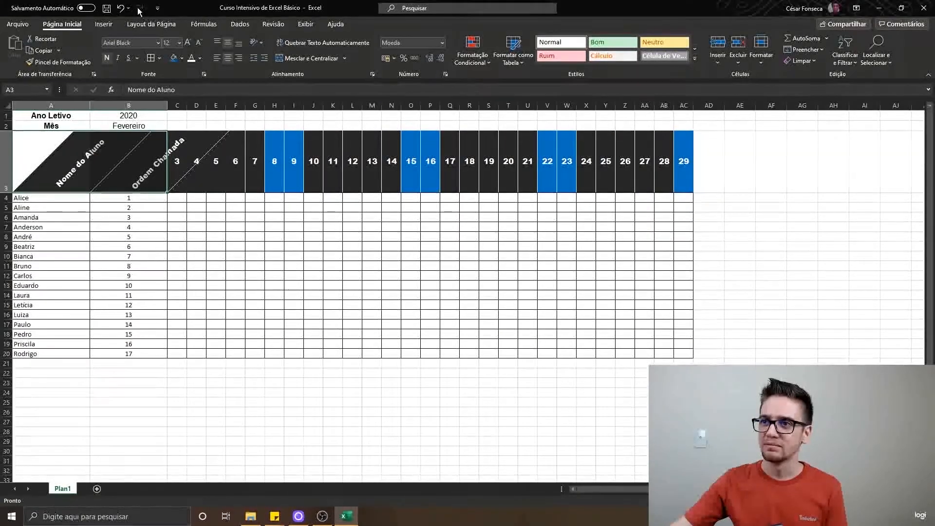
click(122, 8)
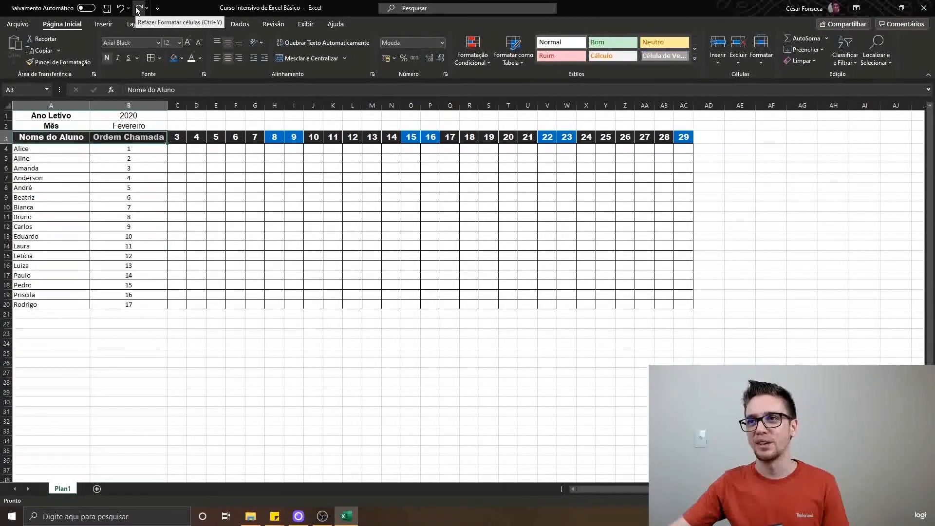
click(138, 9)
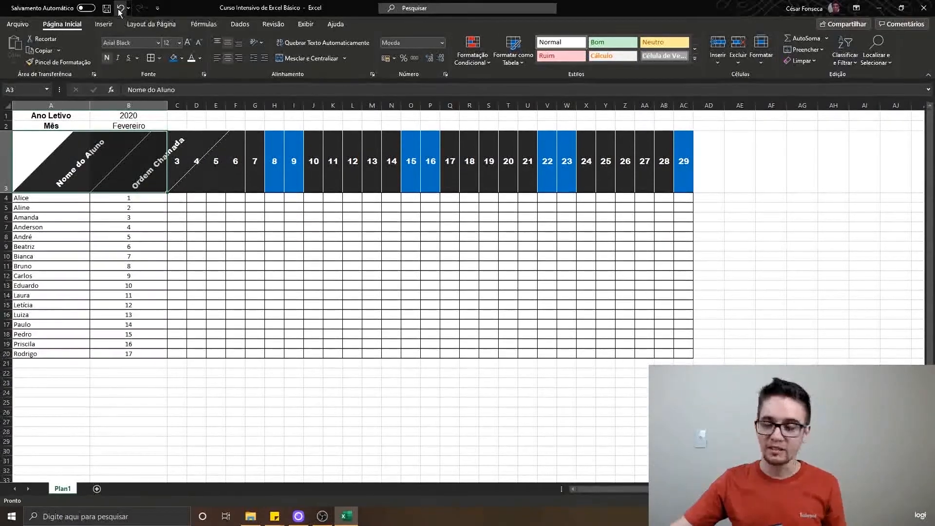
key(ctrl+z)
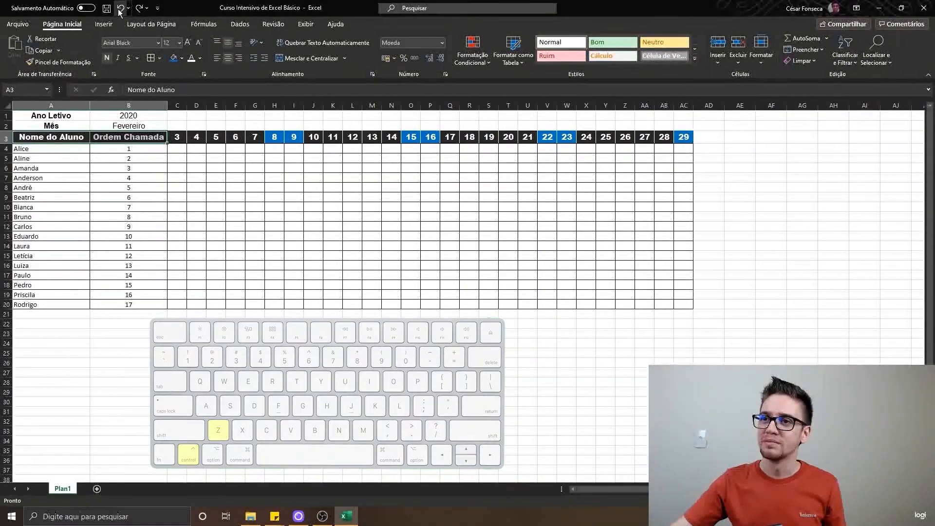
key(ctrl+q)
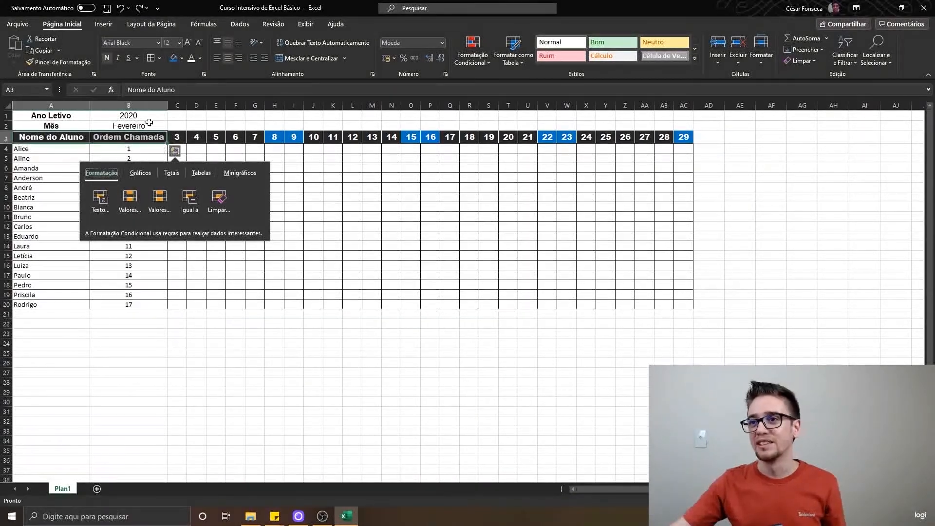
key(ctrl+y)
click(138, 9)
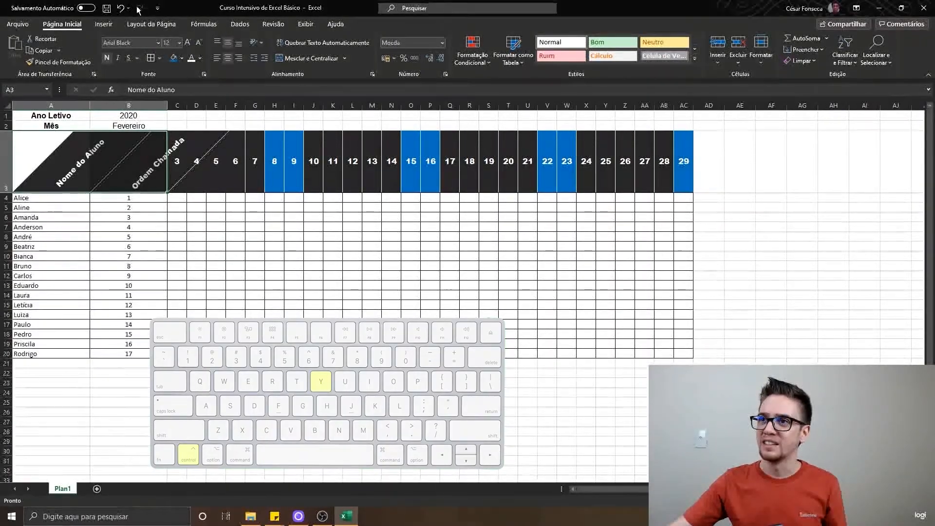
click(121, 8)
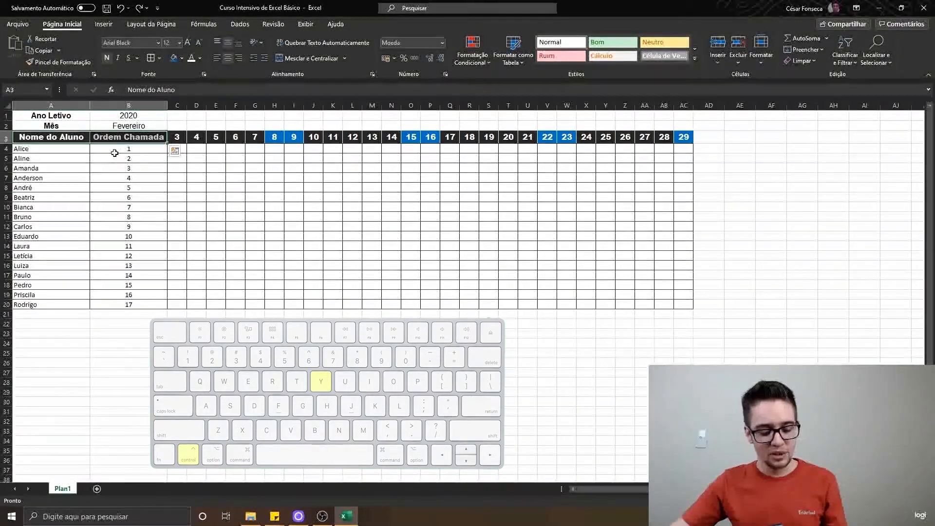
Step: Enable automatic text wrapping (Quebrar texto automaticamente) for header cells A3:B3
key(ctrl+1)
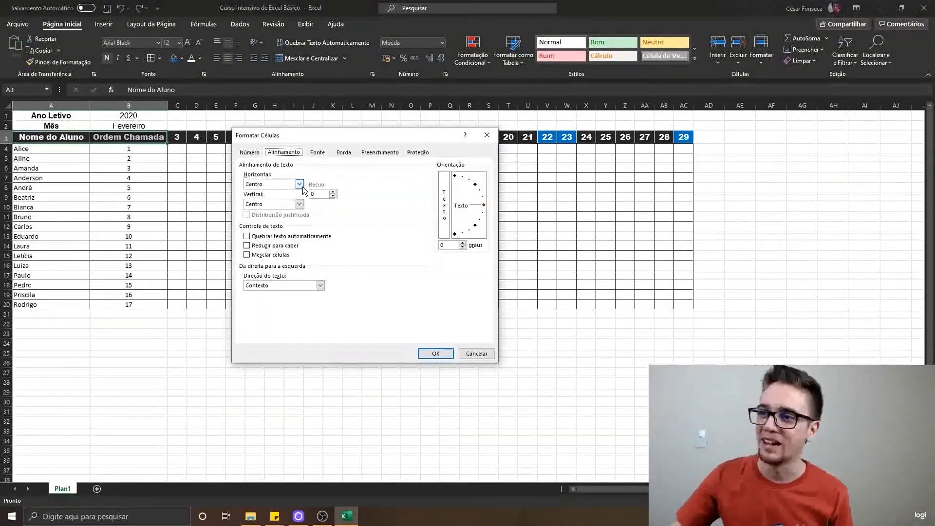
click(256, 237)
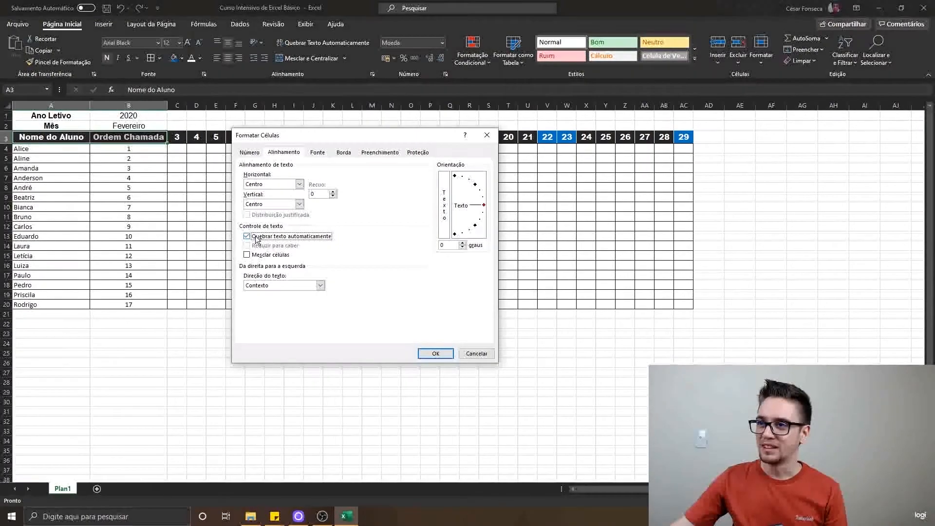
click(437, 354)
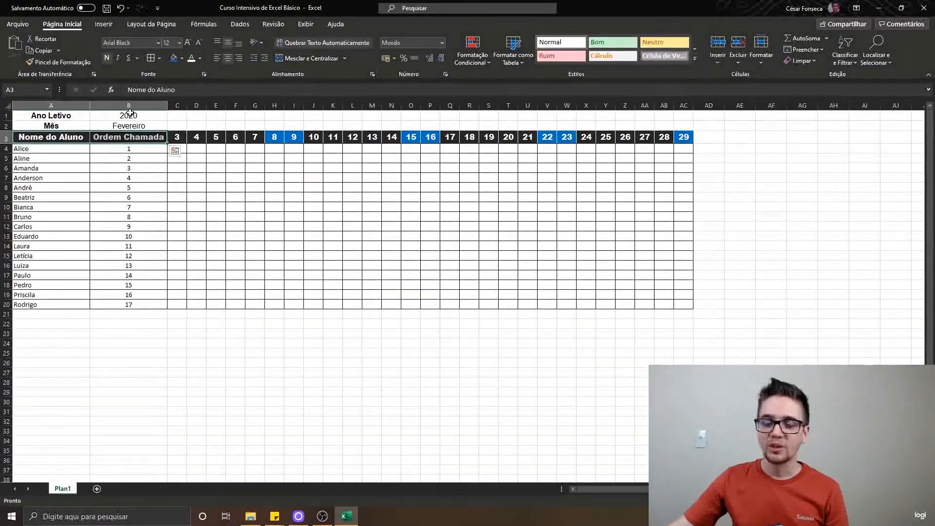
Step: Set column B's width to 16 and increase row 3's height to fit two lines of header text
click(166, 104)
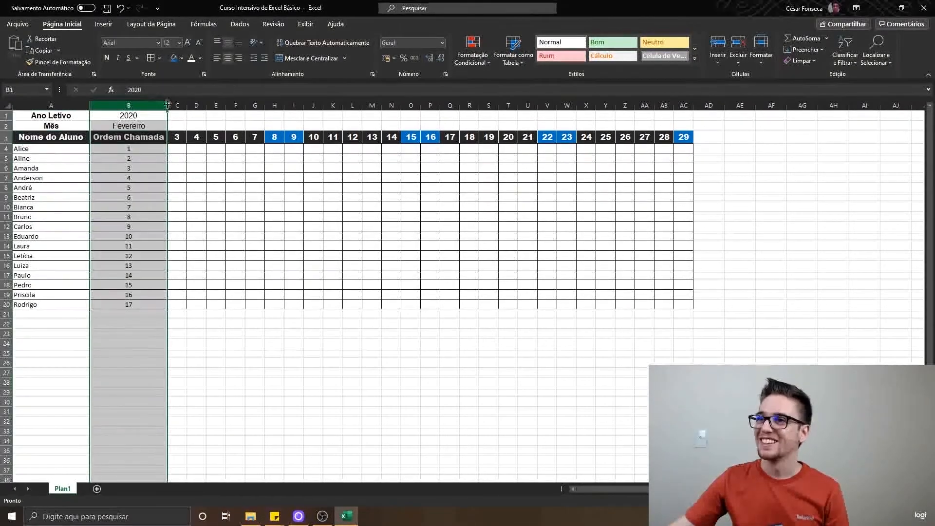
right_click(138, 110)
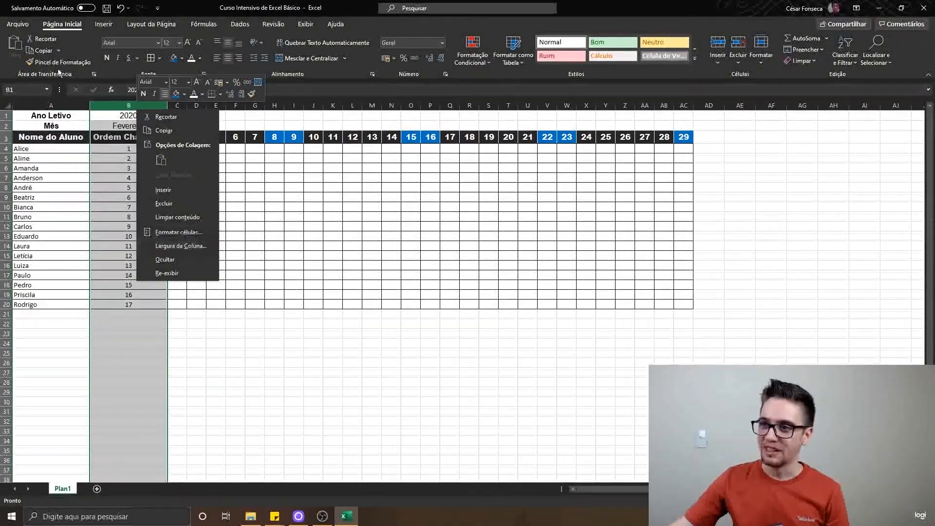
click(185, 247)
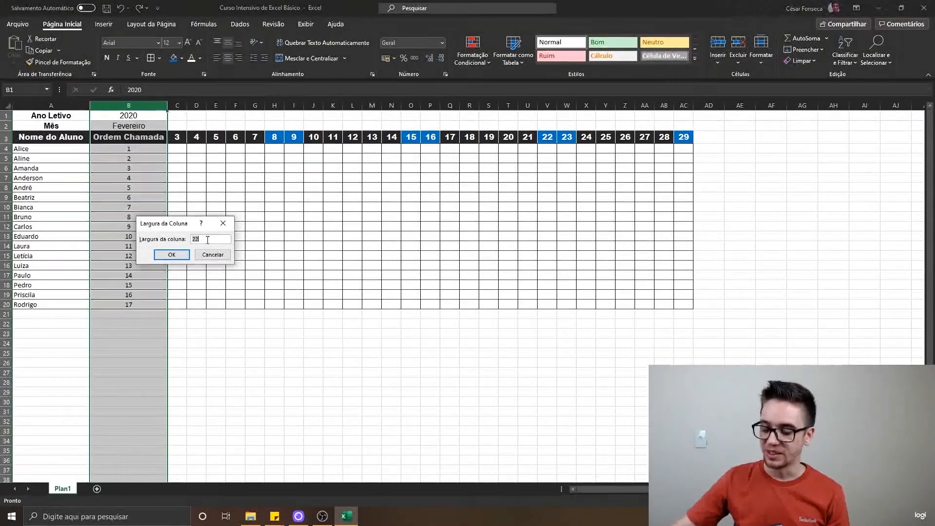
text(16)
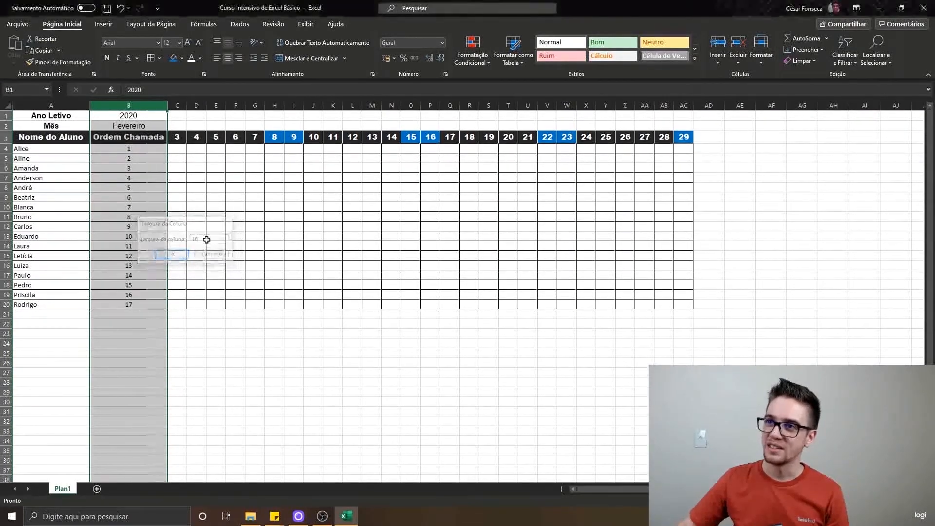
key(Return)
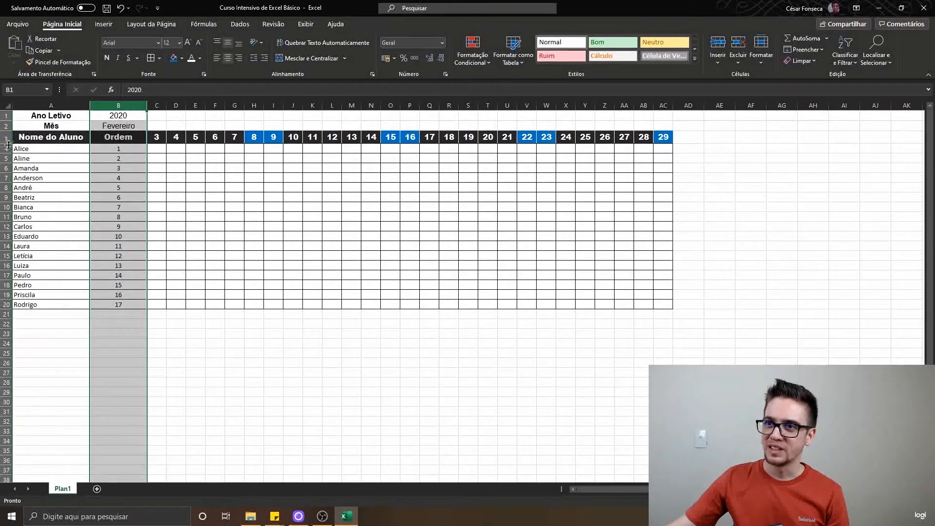
drag(7, 144, 7, 157)
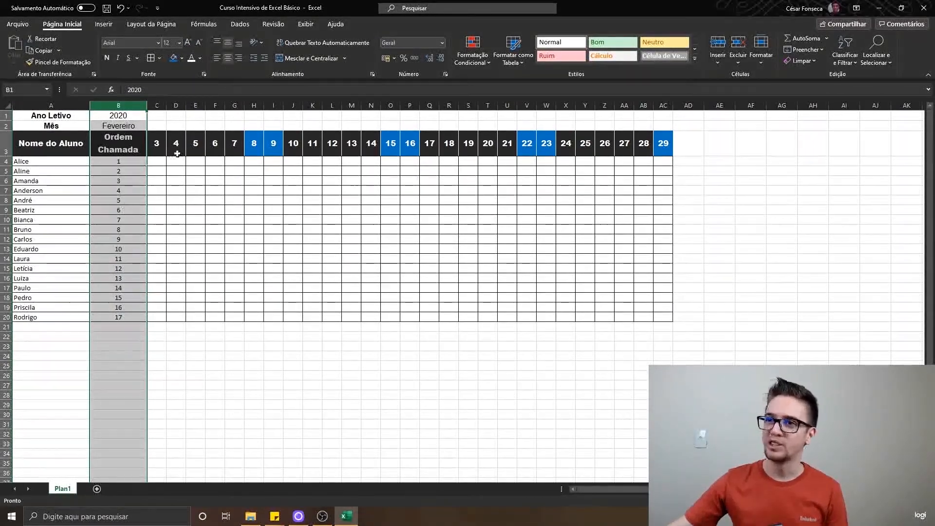
Step: Set column A's width to 16
click(73, 105)
right_click(75, 107)
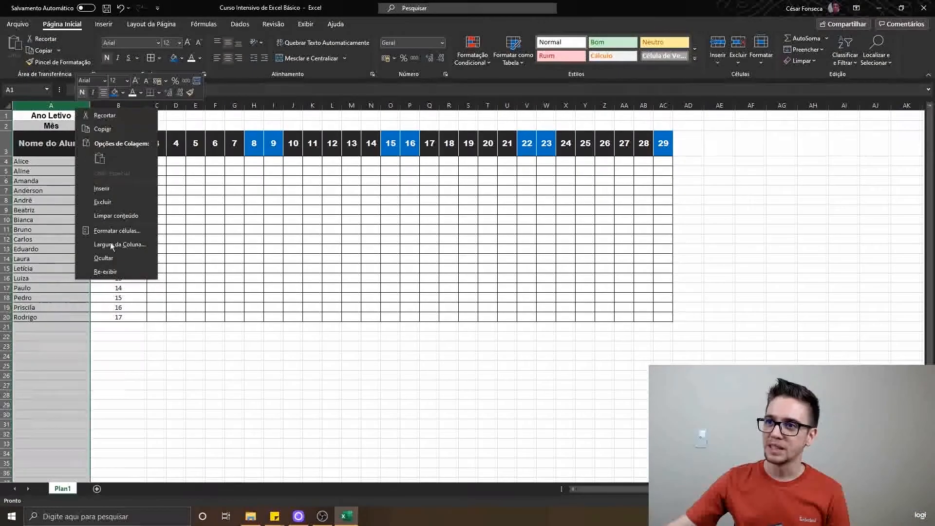
click(127, 249)
text(16)
click(128, 254)
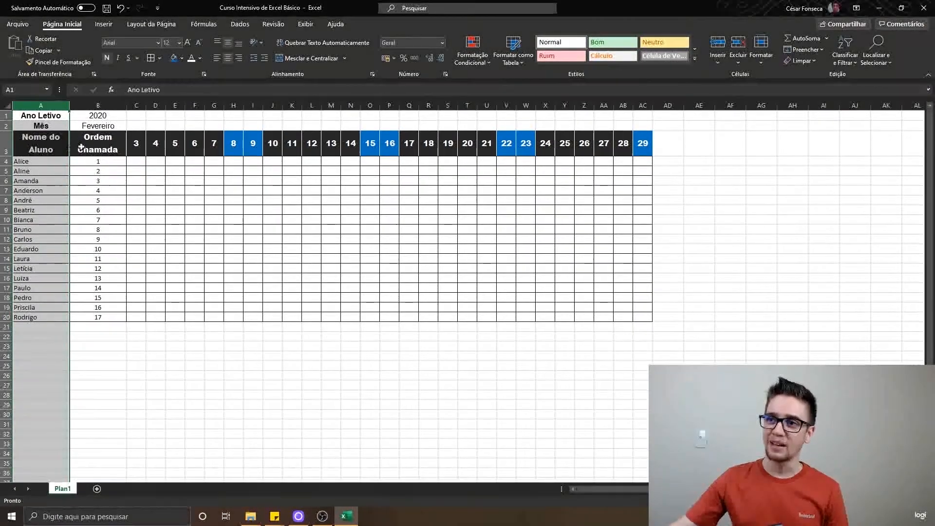
Step: Switch automatic text wrapping off and back on for header cells A3:B3
click(66, 147)
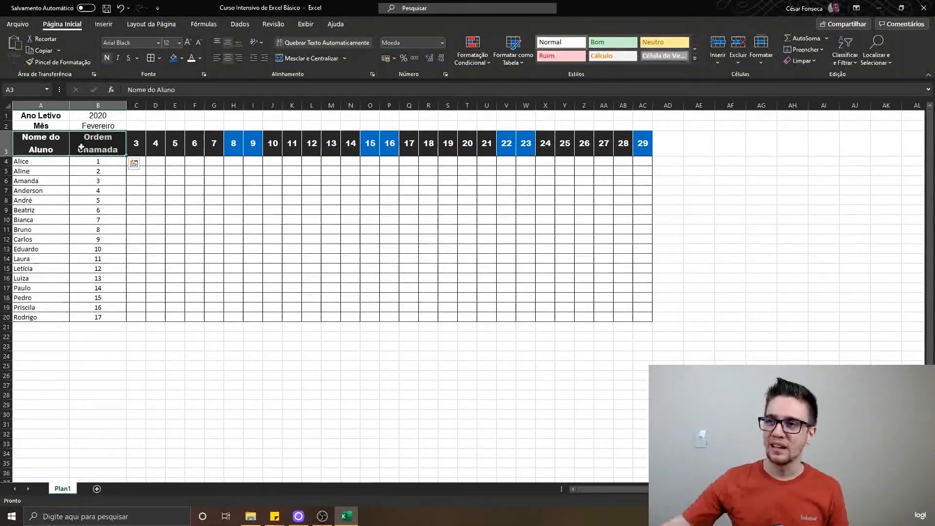
right_click(82, 148)
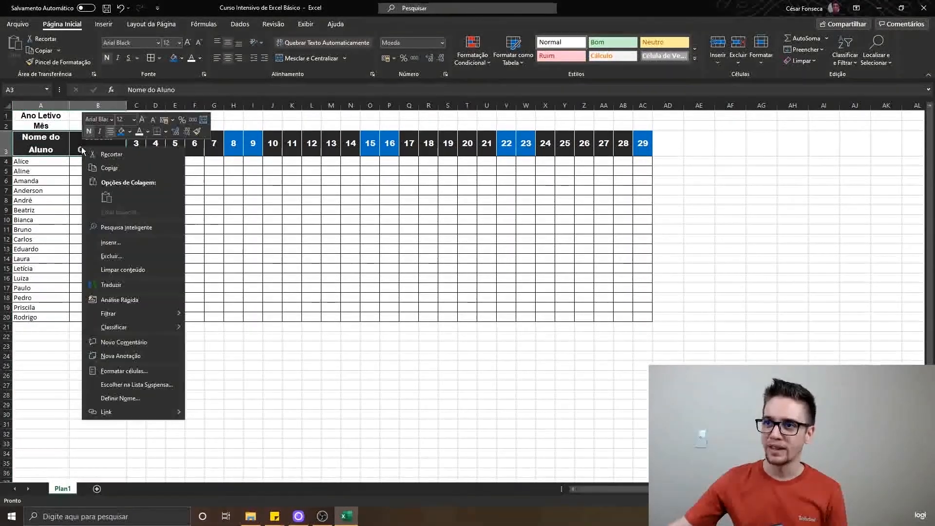
click(154, 369)
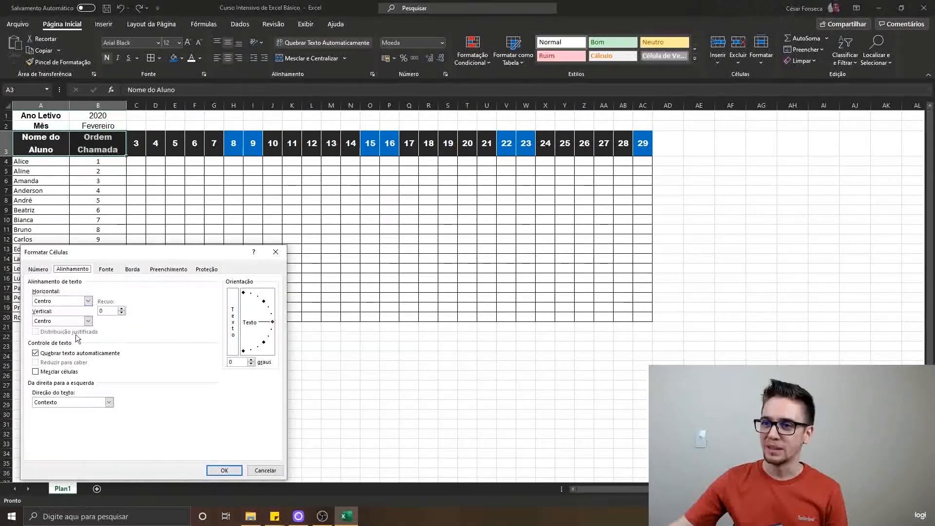
click(76, 354)
click(79, 354)
click(224, 470)
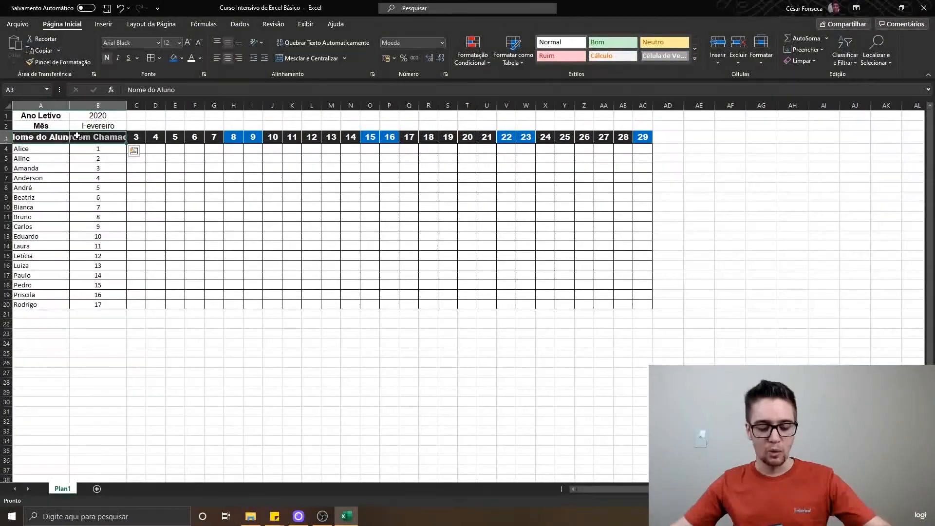
key(ctrl+1)
click(278, 239)
click(432, 353)
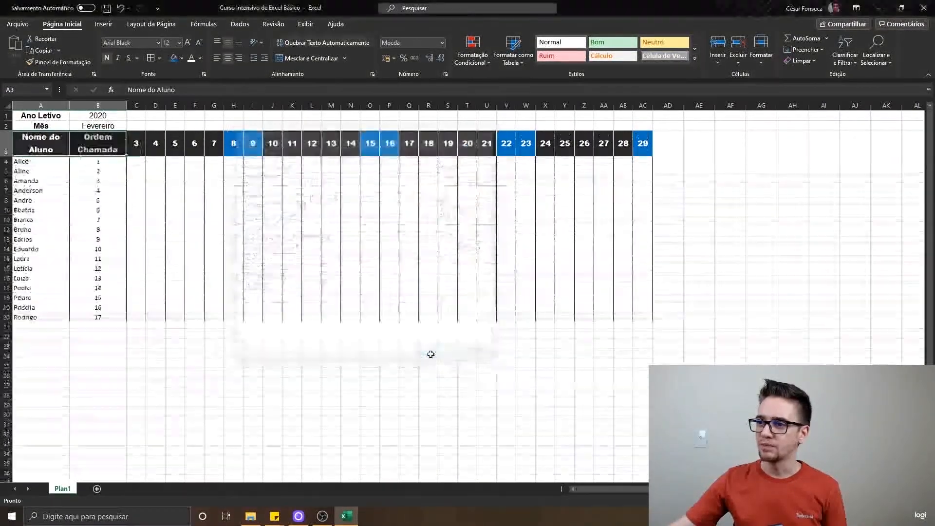
Step: Review the Função and Atalho shortcut table below the attendance grid, going through the Salvar, Negrito, Copiar and Colar rows
click(68, 139)
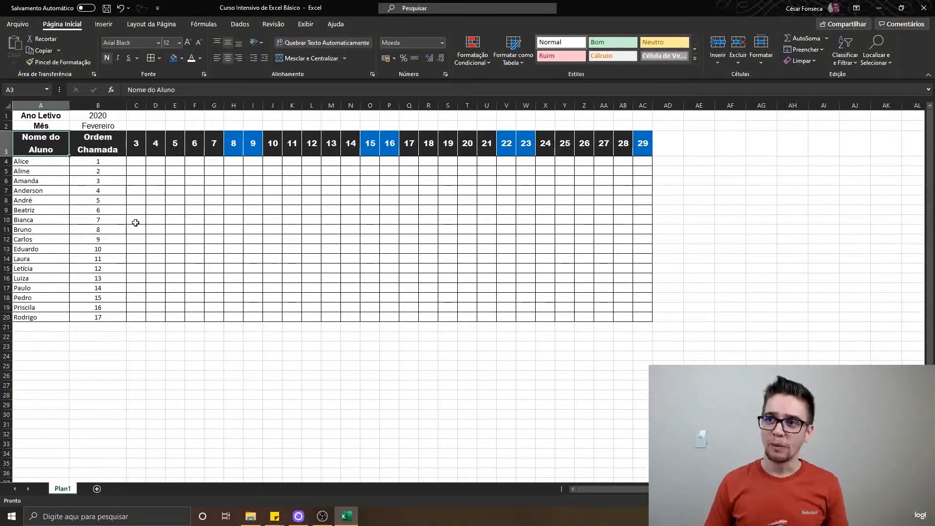
click(56, 336)
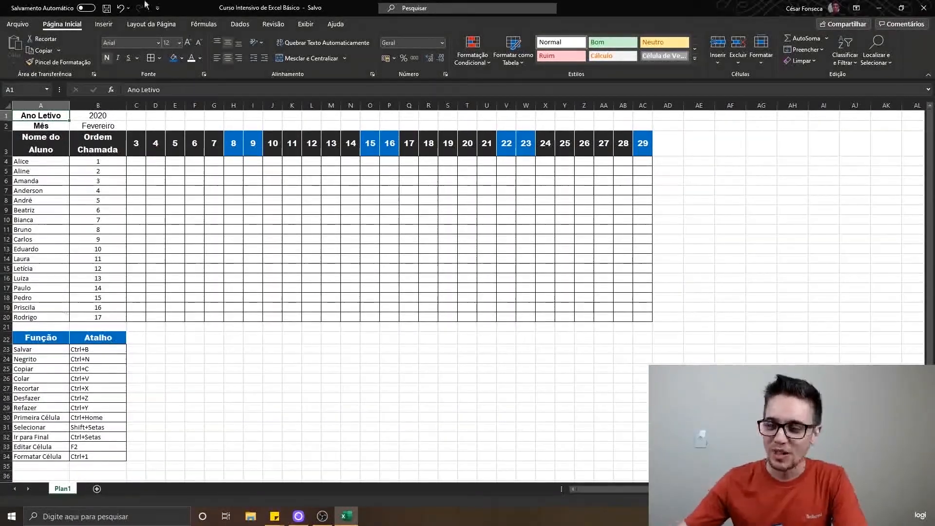
click(92, 337)
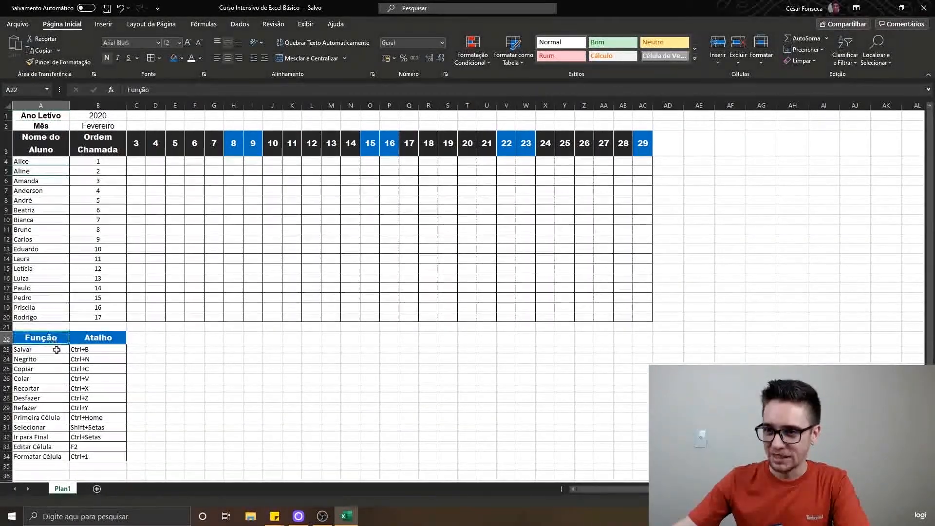
click(63, 348)
click(56, 359)
double_click(86, 358)
click(49, 370)
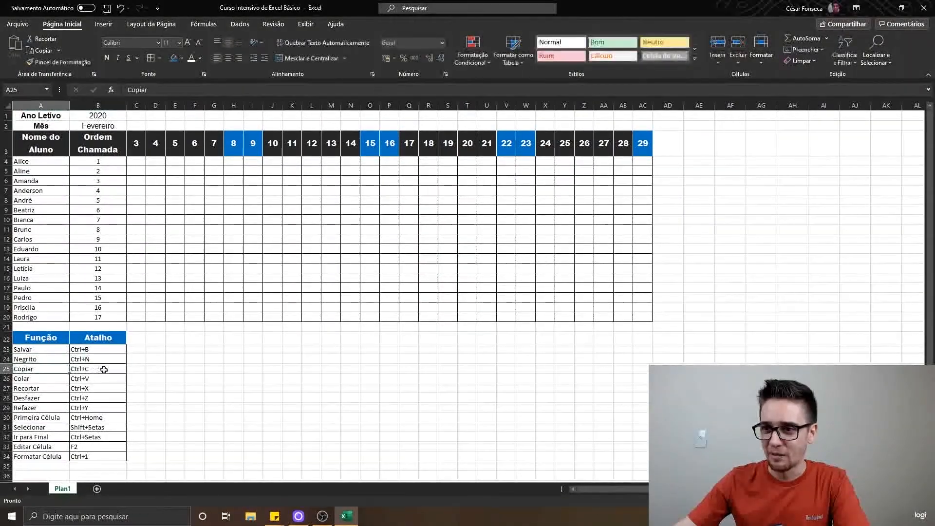
click(42, 380)
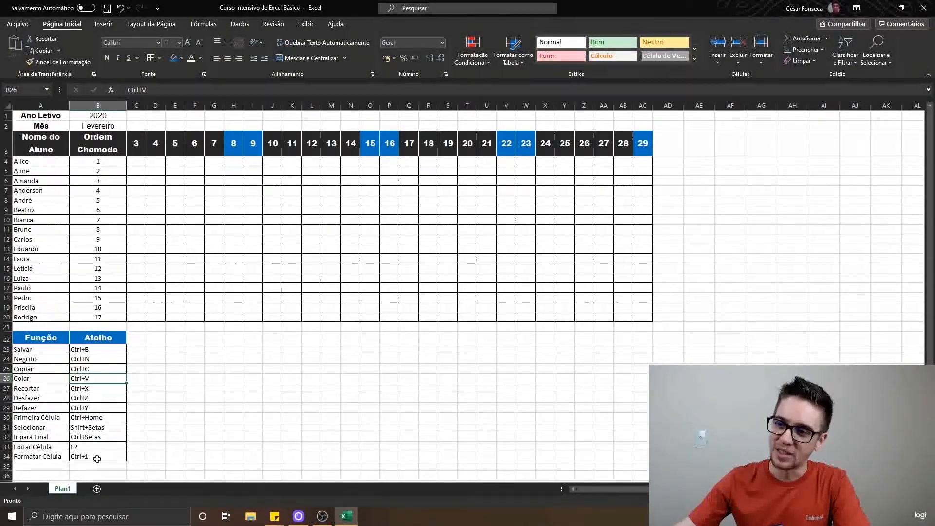
Step: Review the shortcut table from the Salvar row down to Primeira Célula and jump to the sheet's first cell
click(58, 350)
click(59, 359)
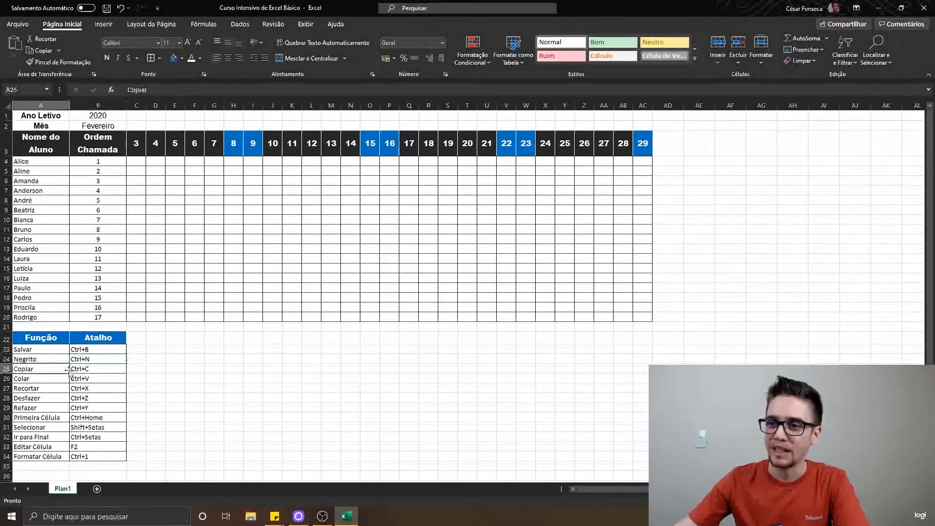
double_click(98, 368)
click(98, 378)
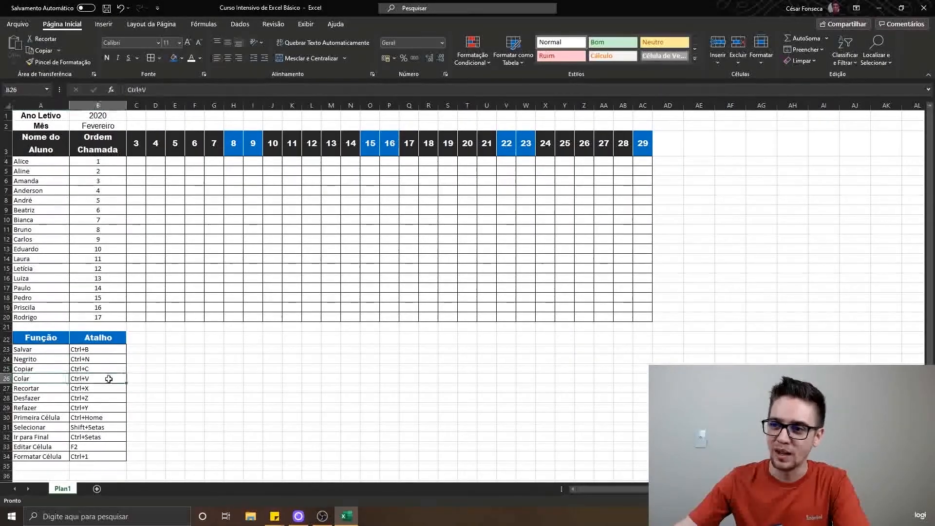
click(42, 392)
click(111, 388)
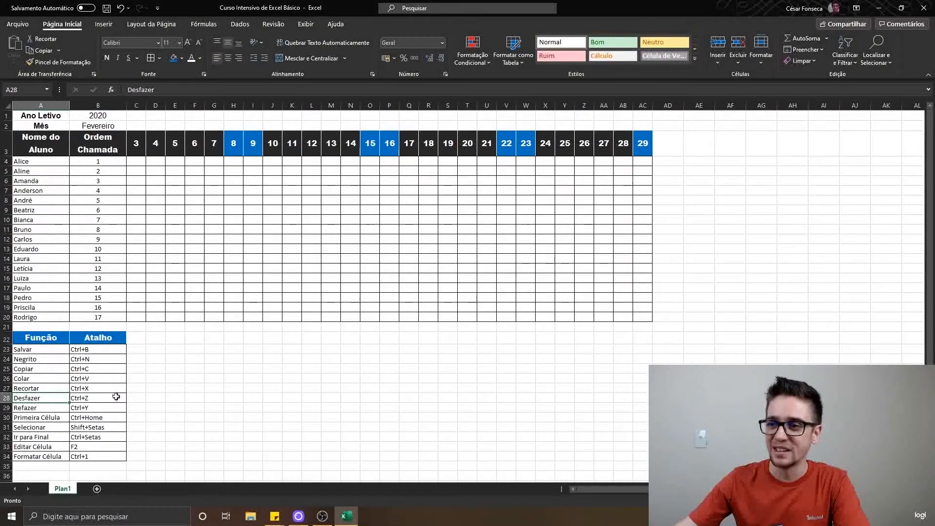
click(117, 398)
click(111, 407)
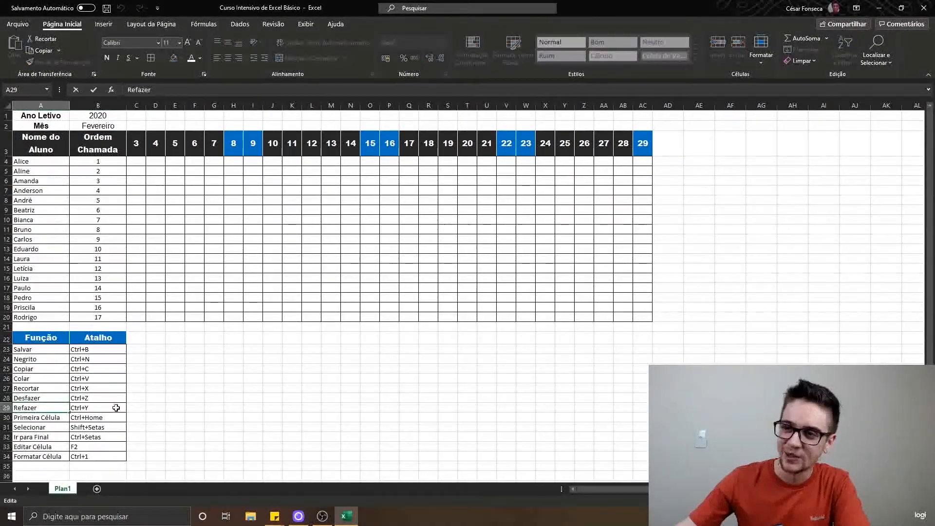
click(67, 416)
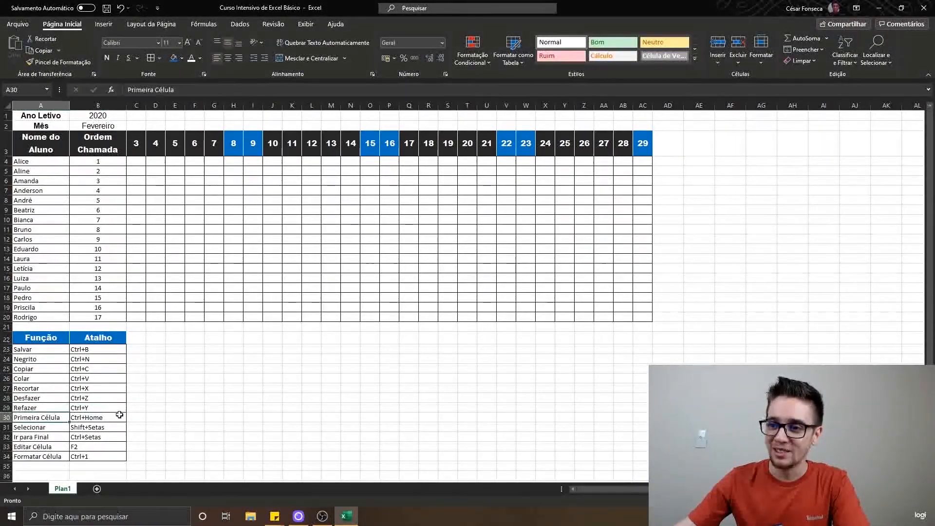
key(ctrl+Home)
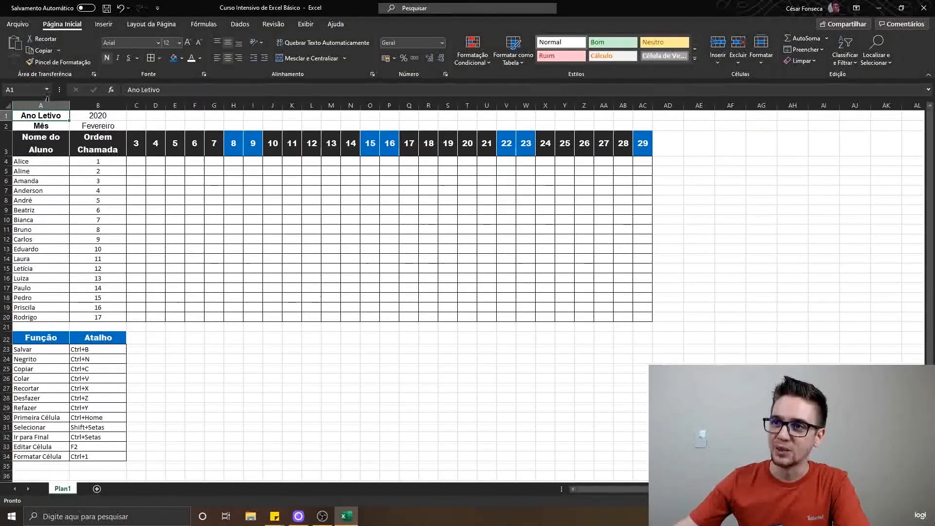
Step: From the Selecionar row, practise extending selections cell by cell in different directions around cell E26, ending on cell D25
click(92, 428)
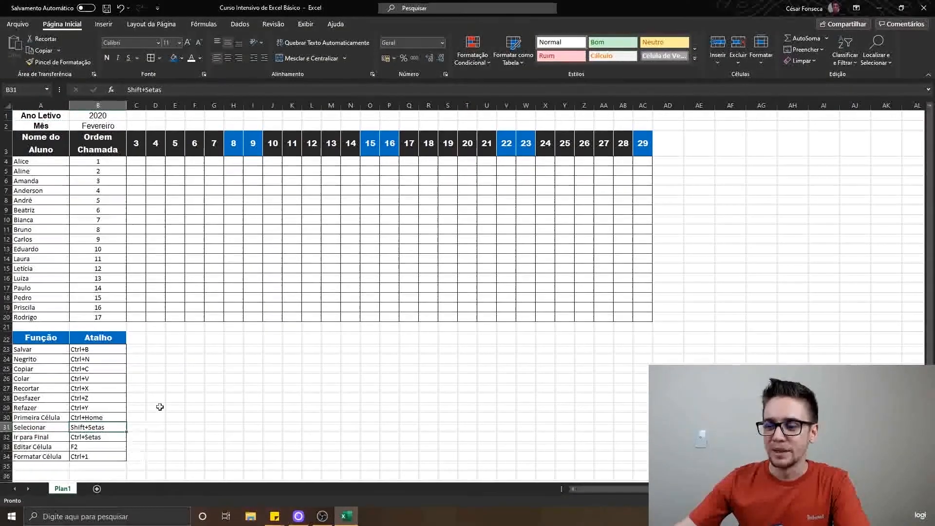
drag(181, 378, 182, 378)
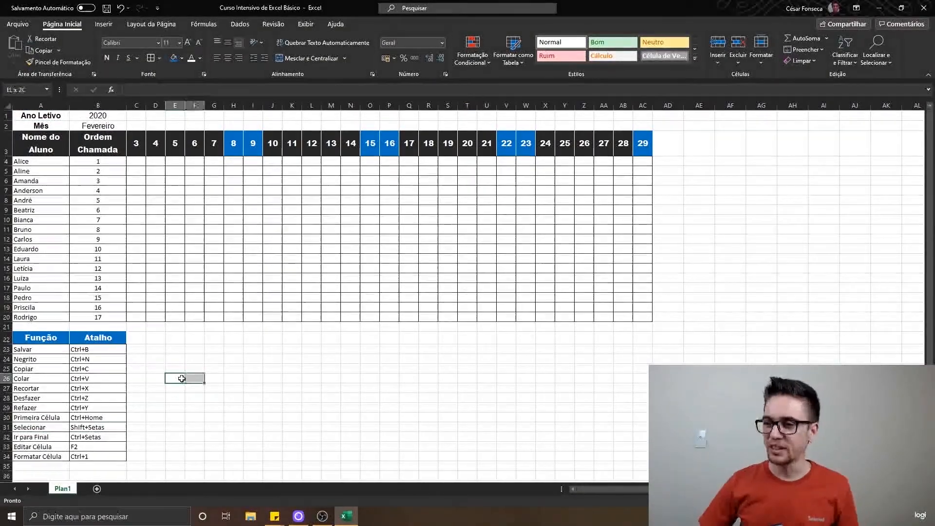
key(shift+Right)
key(shift+Right)
key(shift+Up)
key(shift+Up)
click(181, 378)
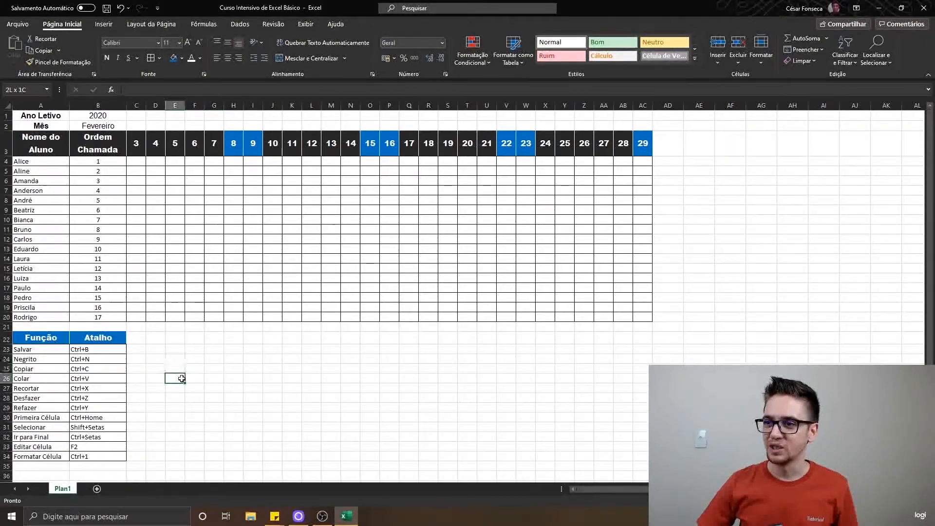
key(shift+Left)
key(shift+Down)
key(shift+Down)
key(shift+Down)
key(shift+Down)
key(shift+Down)
key(shift+Right)
key(shift+Right)
key(shift+Right)
key(shift+Up)
click(160, 371)
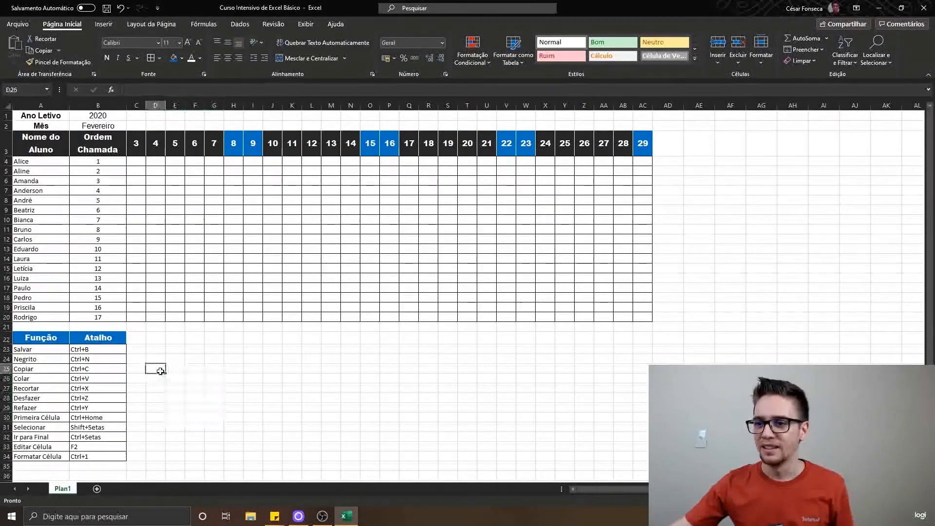
Step: Jump from cell B1 through the ends of column B's data blocks down to B34, and return to cell A1
key(ctrl+Home)
key(Right)
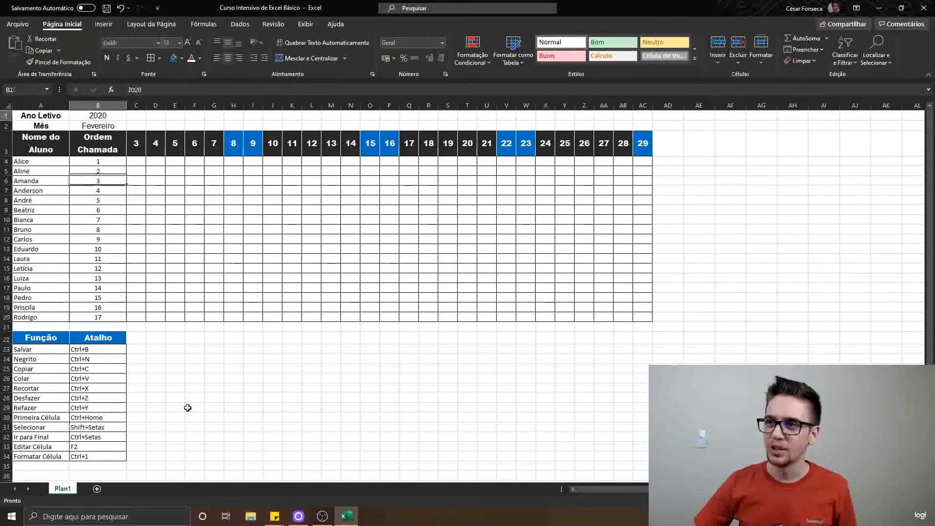
key(ctrl+Down)
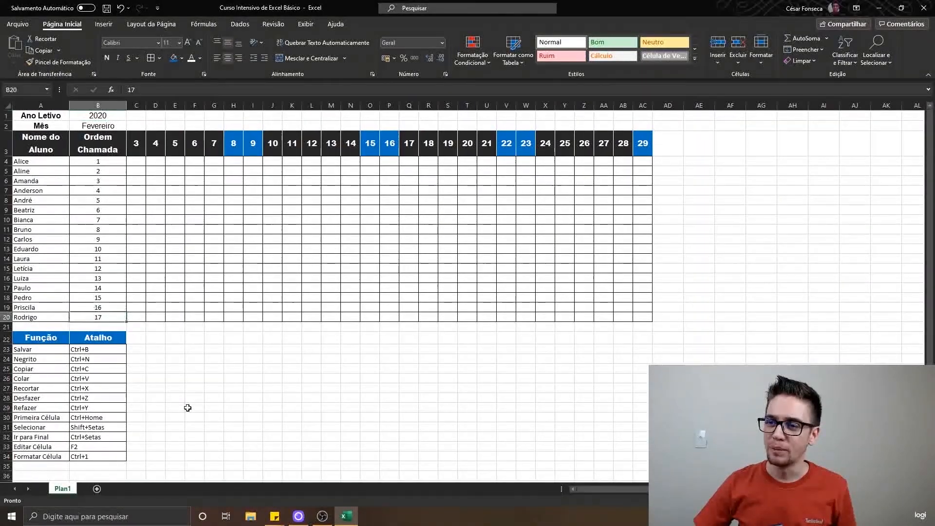
key(ctrl+Down)
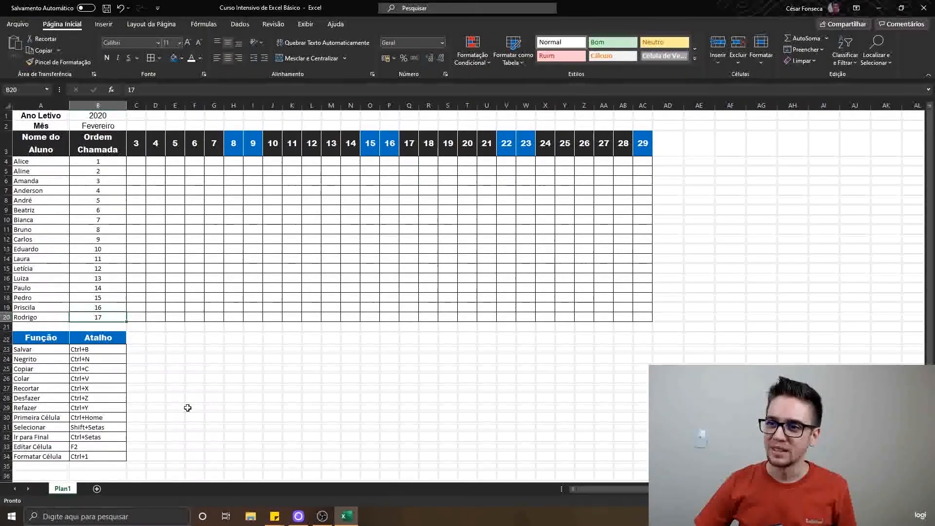
key(ctrl+Down)
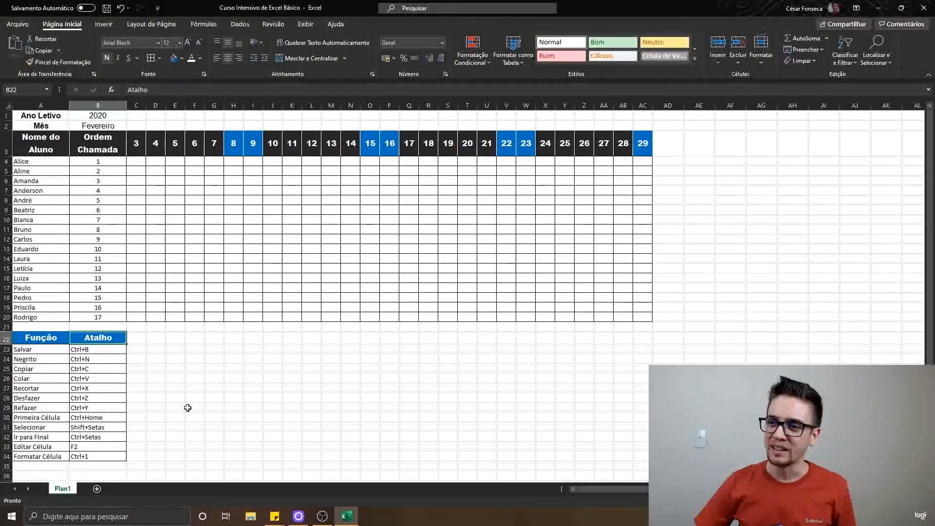
key(ctrl+Down)
scroll(187, 408, down, 11)
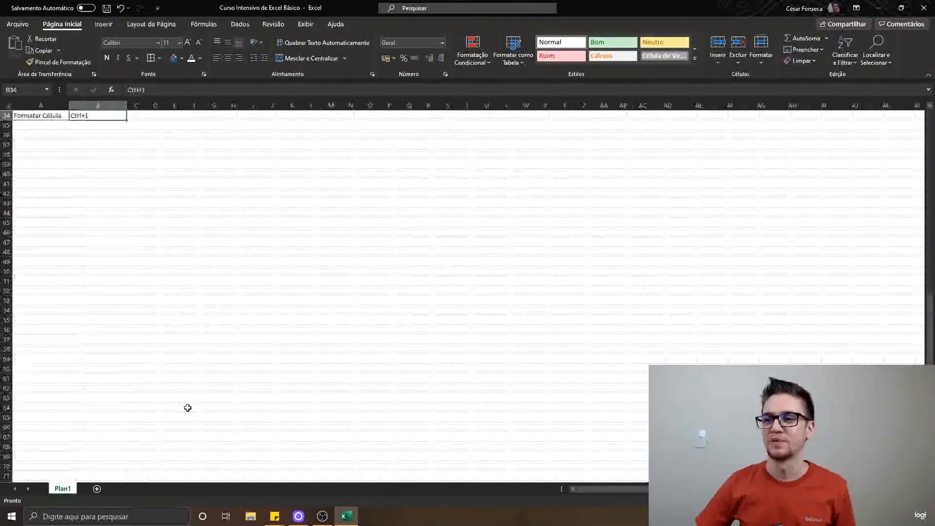
key(ctrl+Home)
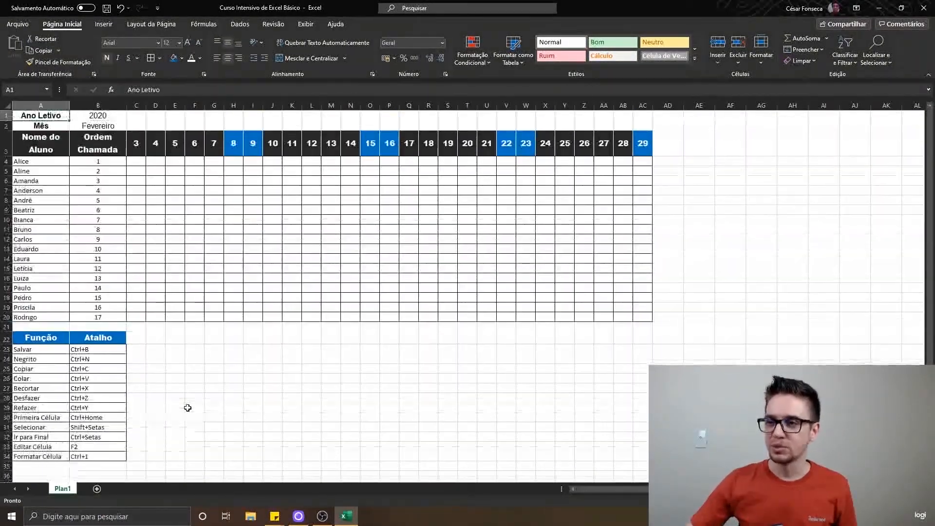
Step: Open cell B33 in the Editar Célula row for in-cell editing and leave it without changes
click(104, 447)
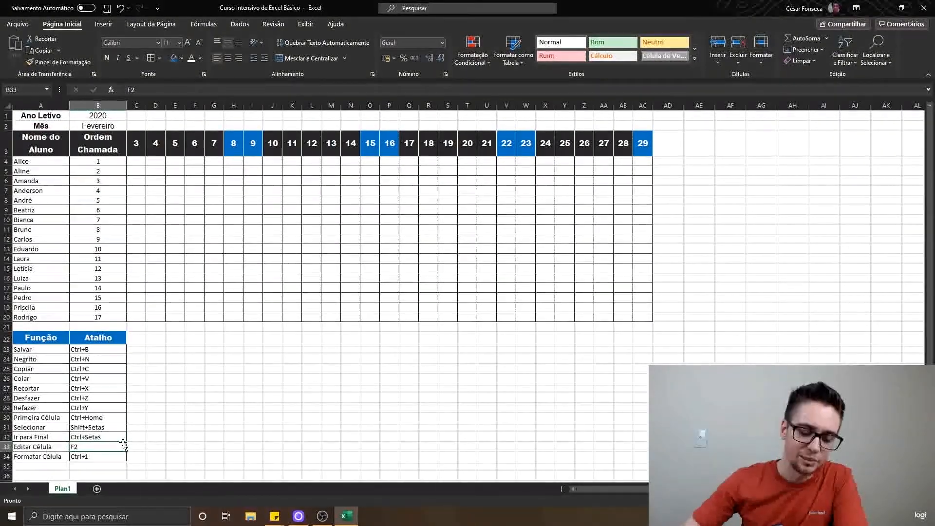
key(F2)
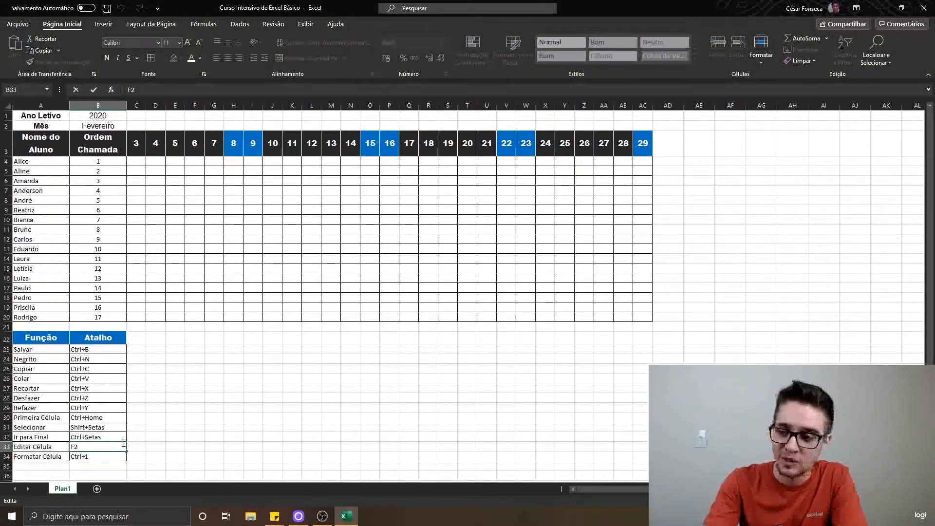
key(Escape)
Step: Open the font settings of the Formatar Células dialog for cell B34
key(Down)
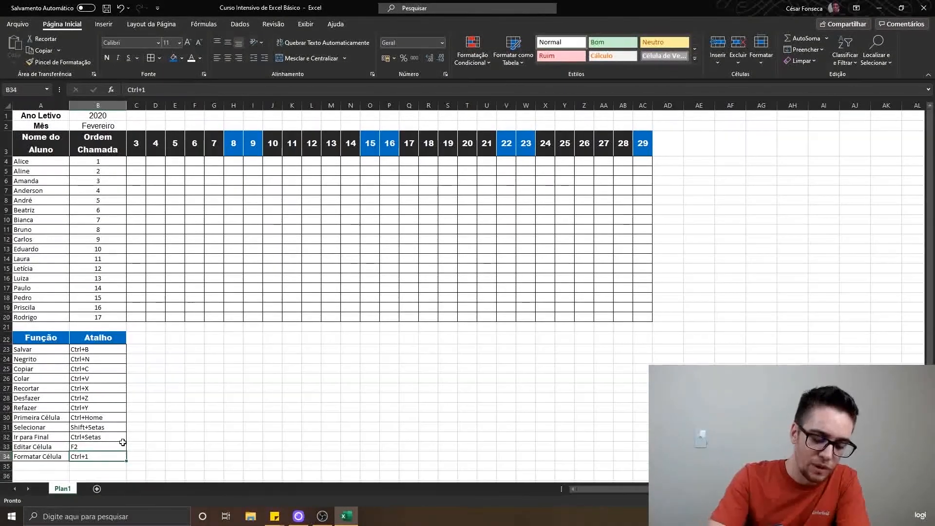
key(ctrl+1)
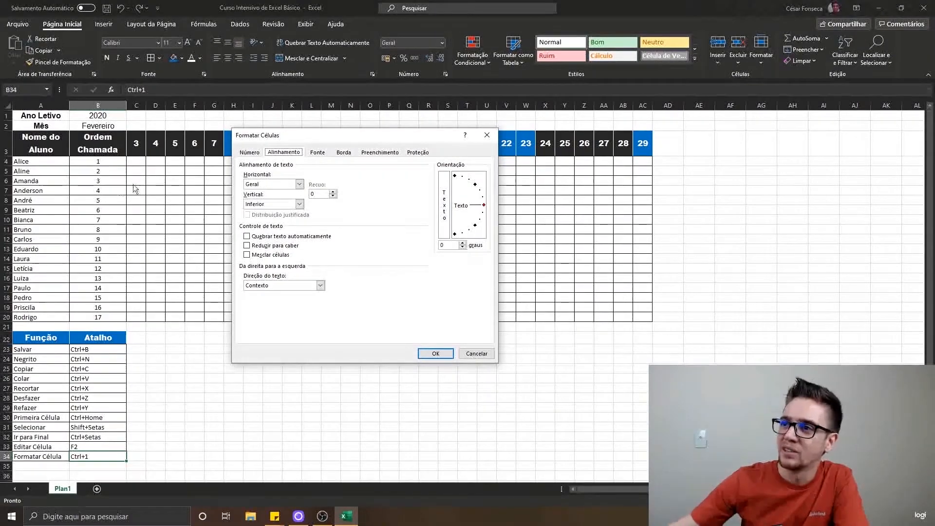
click(317, 153)
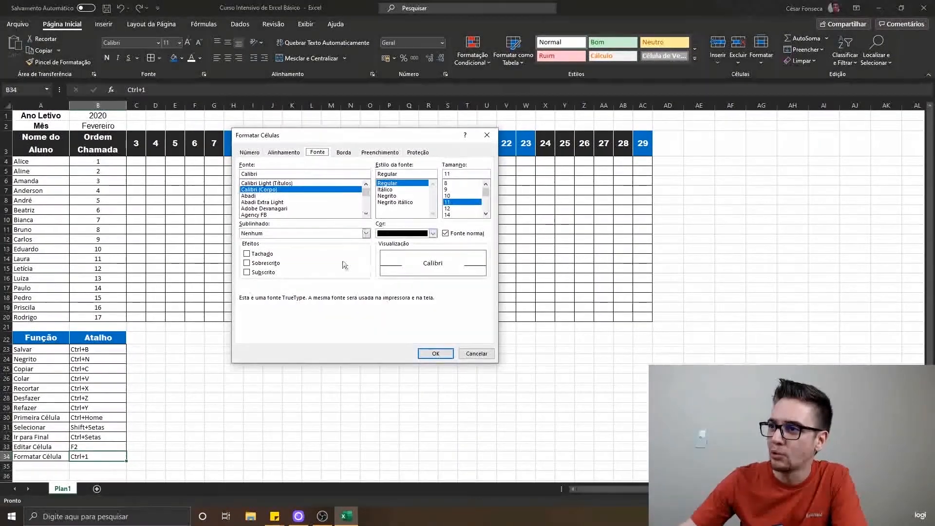
Step: Try the Tachado, Sobrescrito and Subscrito font effects on cell B34 and clear them again
click(258, 253)
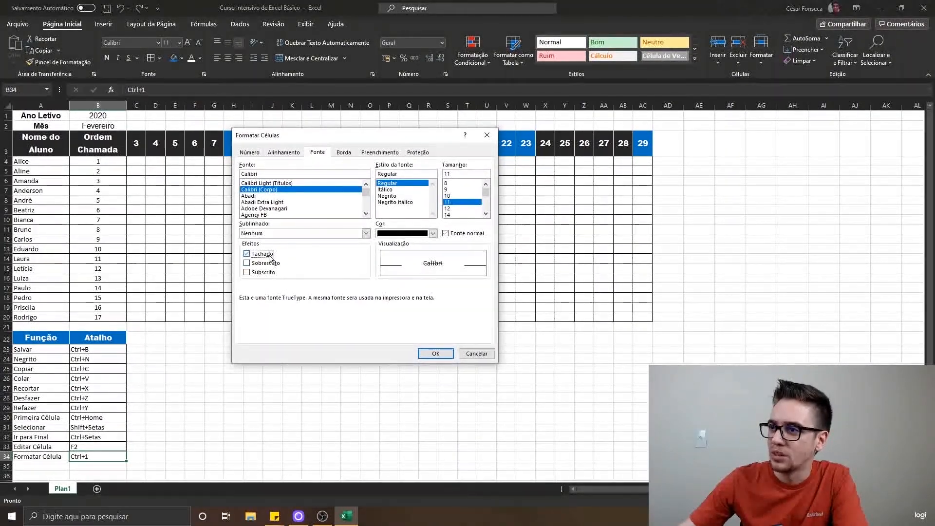
click(263, 263)
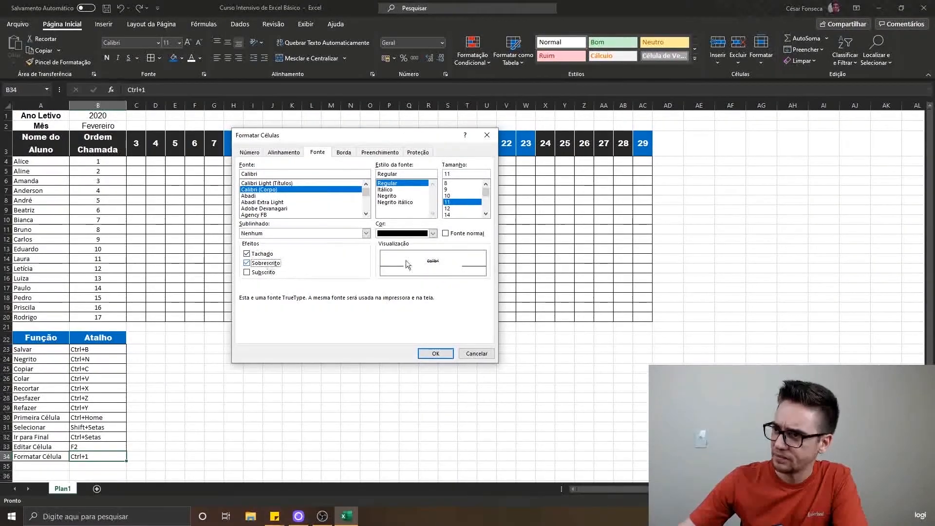
click(261, 274)
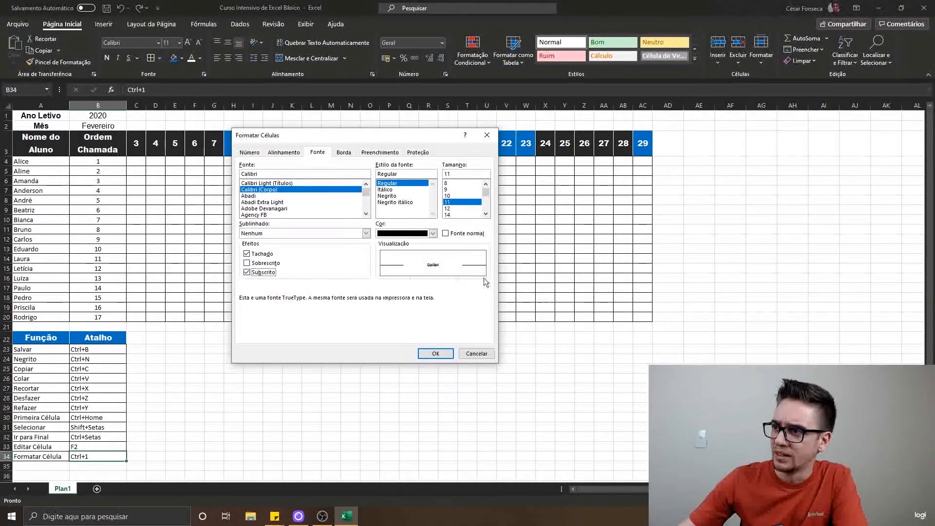
click(258, 272)
click(258, 253)
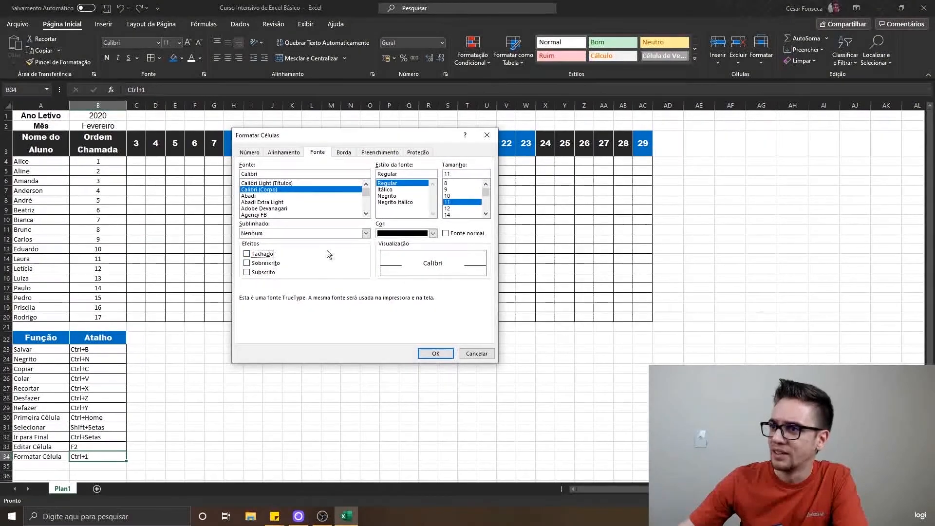
Step: Try the Duplo, Simples and Contábil simples underline styles for cell B34 and return underlining to Nenhum
click(340, 233)
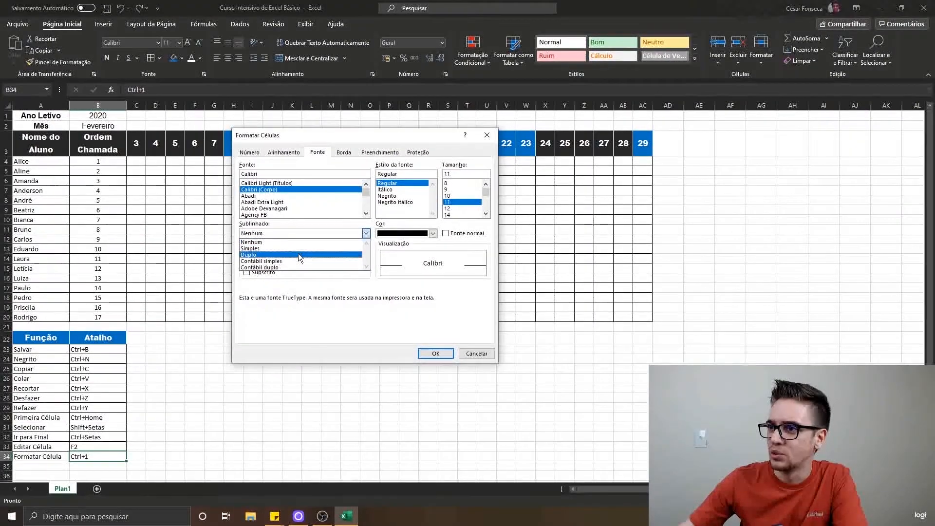
click(298, 253)
click(305, 233)
click(290, 248)
click(336, 233)
click(296, 261)
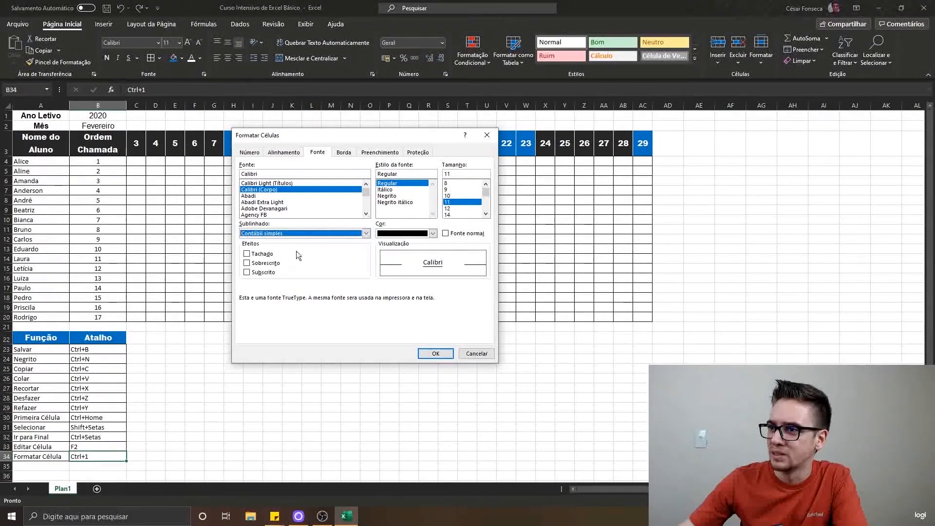
click(308, 233)
click(297, 240)
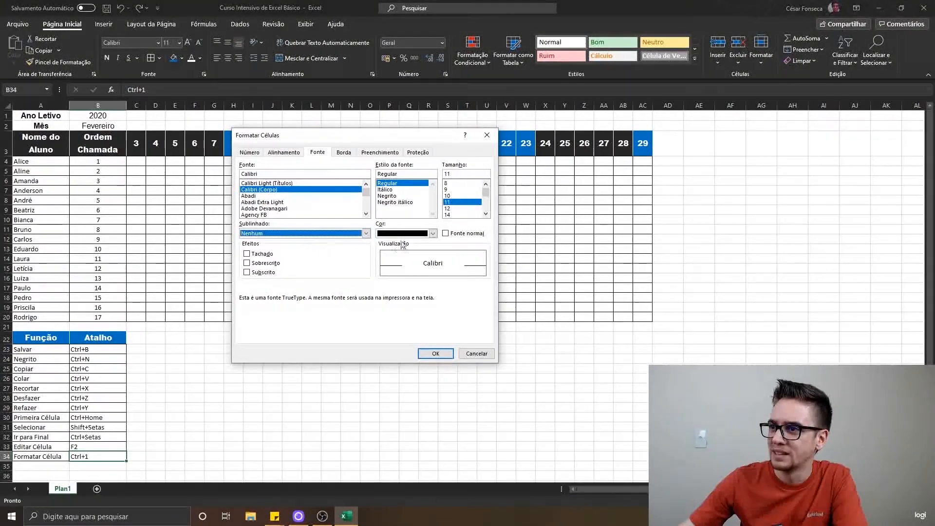
Step: Set cell B34's font colour to dark blue, its style to Negrito and its size to 14
click(432, 233)
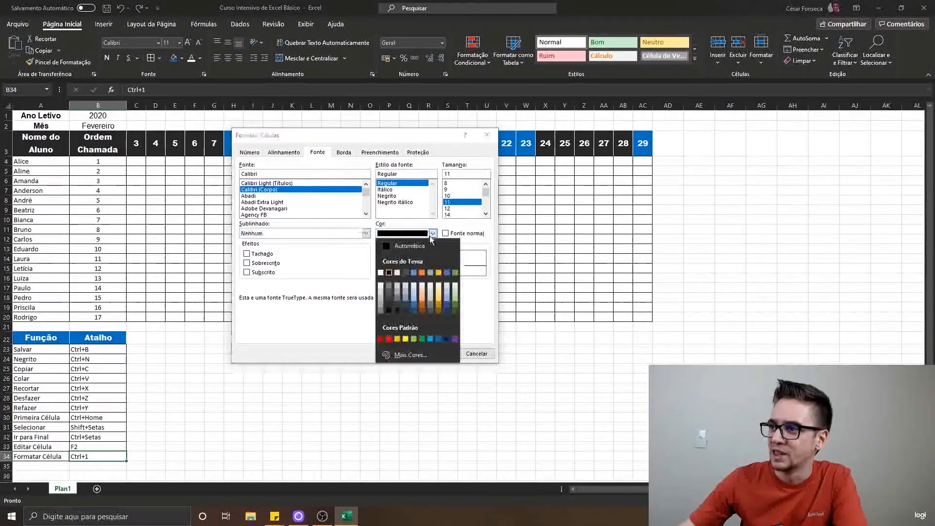
click(448, 311)
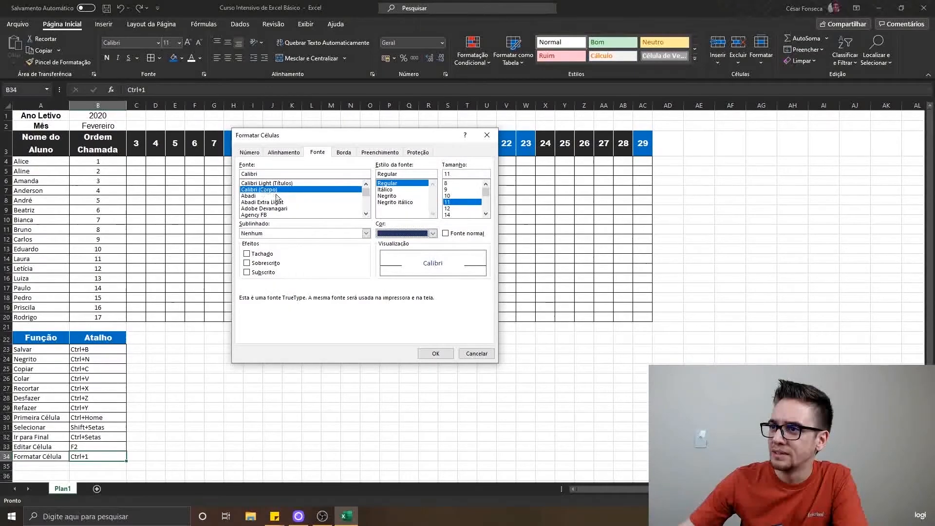
click(397, 196)
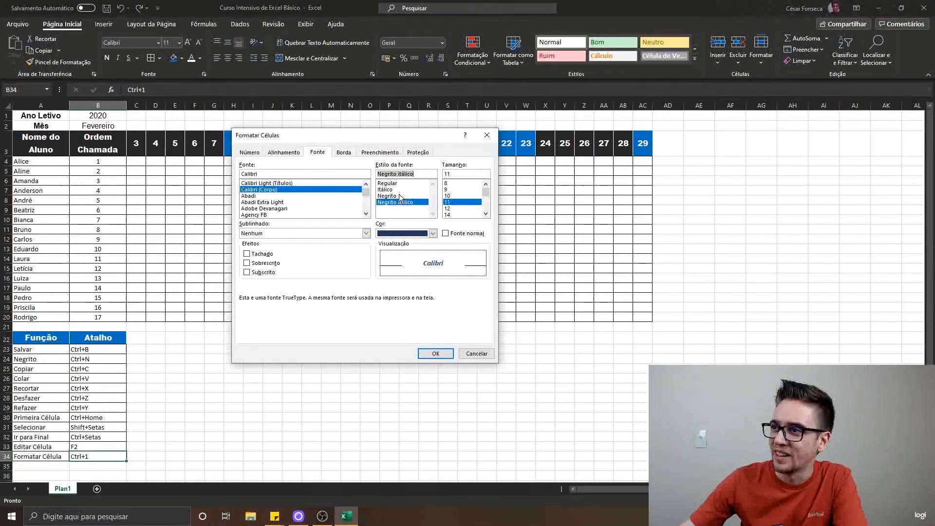
click(398, 196)
click(463, 214)
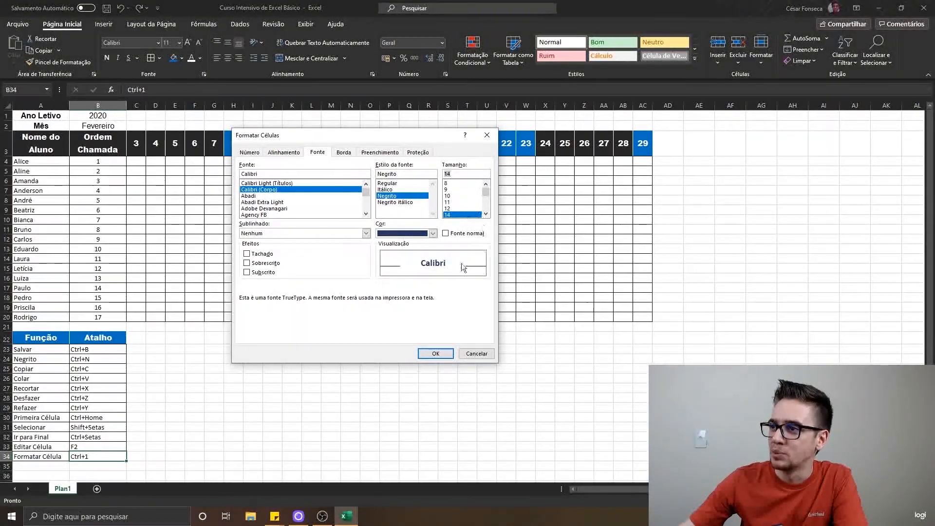
Step: Give cell B34 an outline border (Contorno) using the finest line style
click(346, 154)
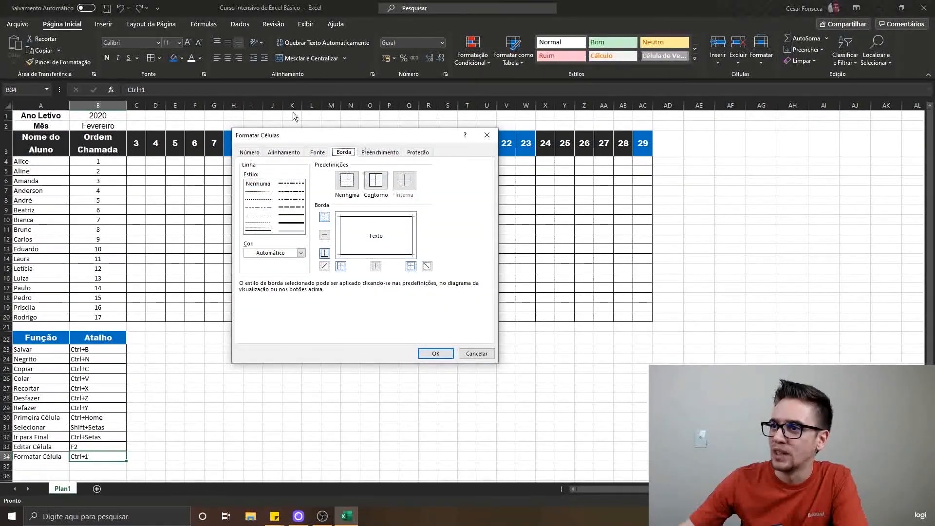
click(374, 184)
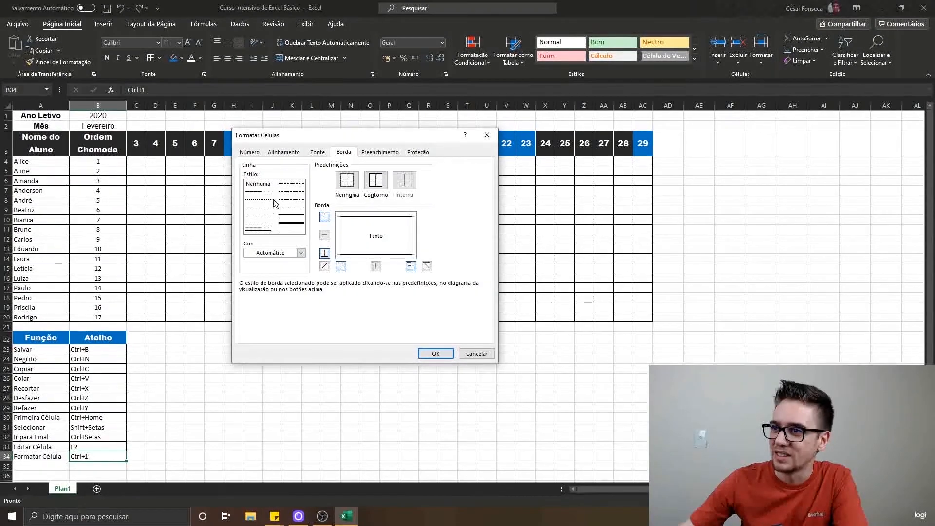
click(258, 192)
click(376, 185)
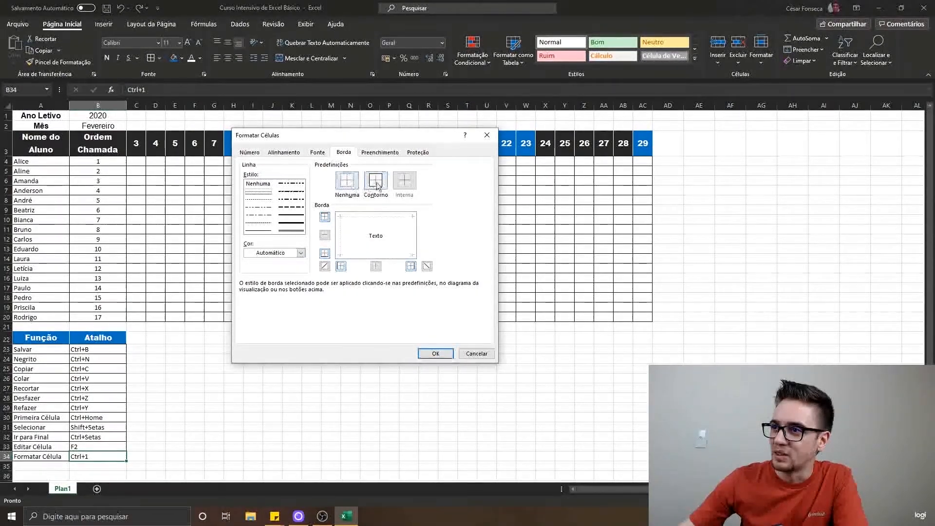
Step: Fill cell B34 with light gold, apply the cell formatting and return to cell A1
click(380, 151)
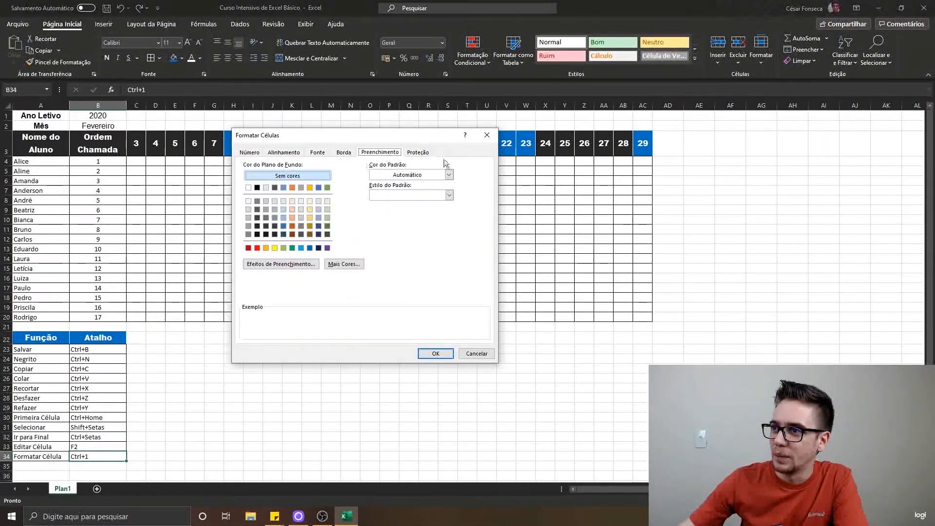
click(311, 200)
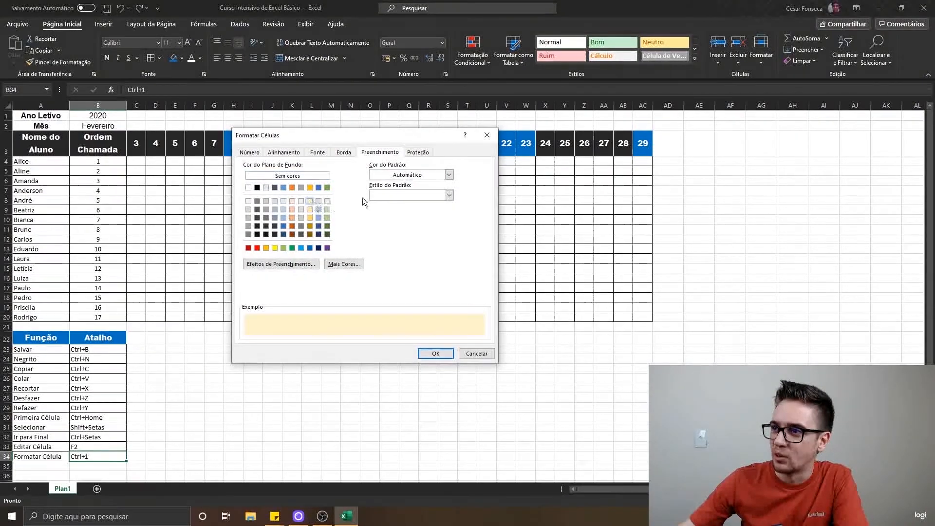
click(417, 152)
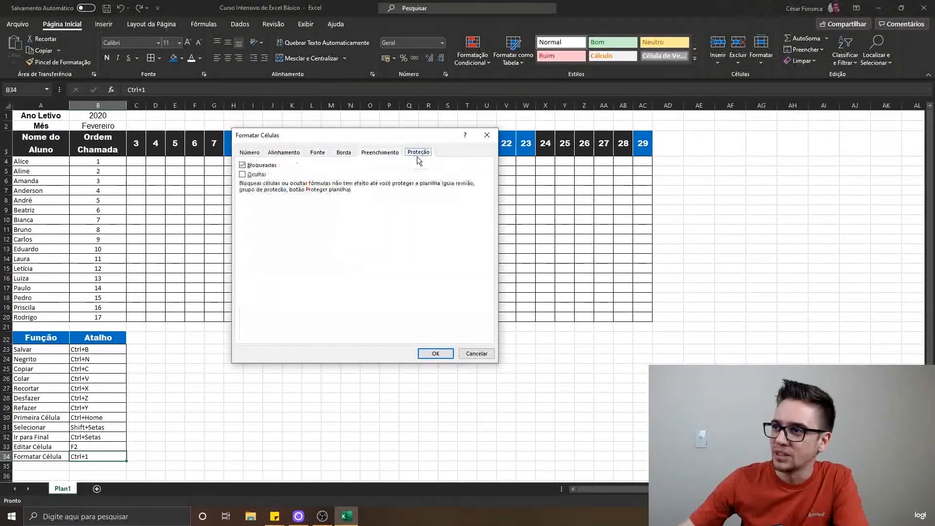
click(379, 152)
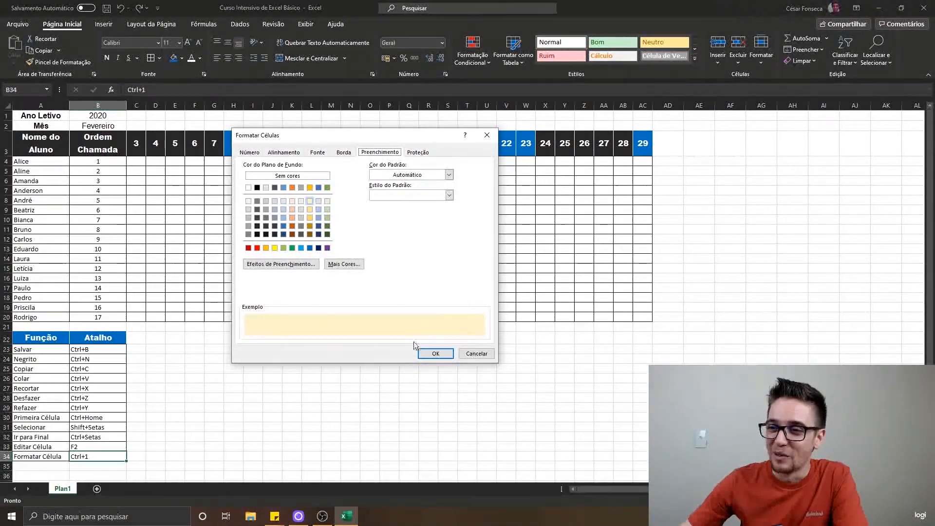
click(436, 354)
click(428, 357)
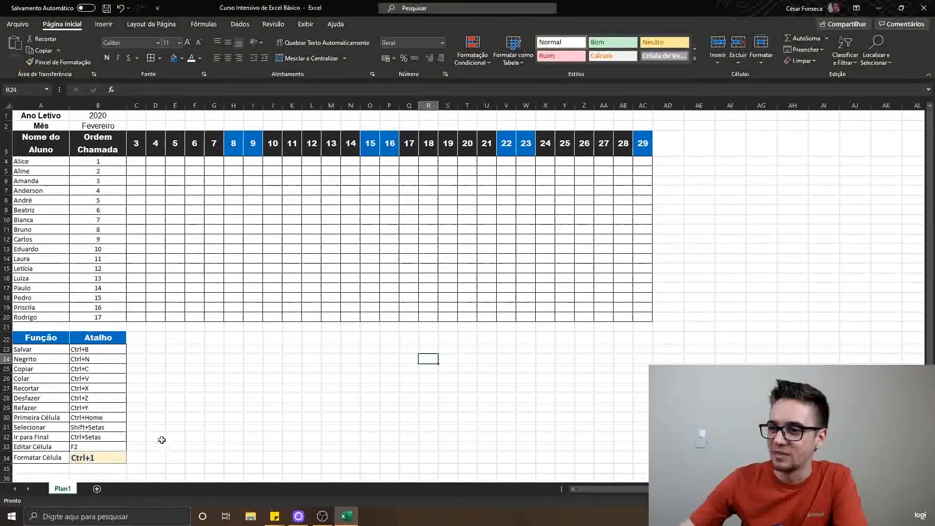
click(95, 461)
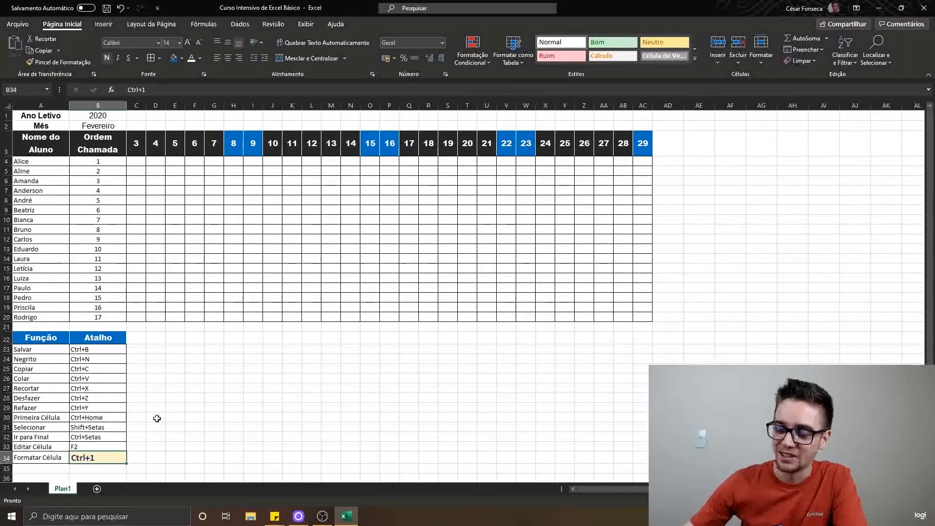
key(ctrl+Home)
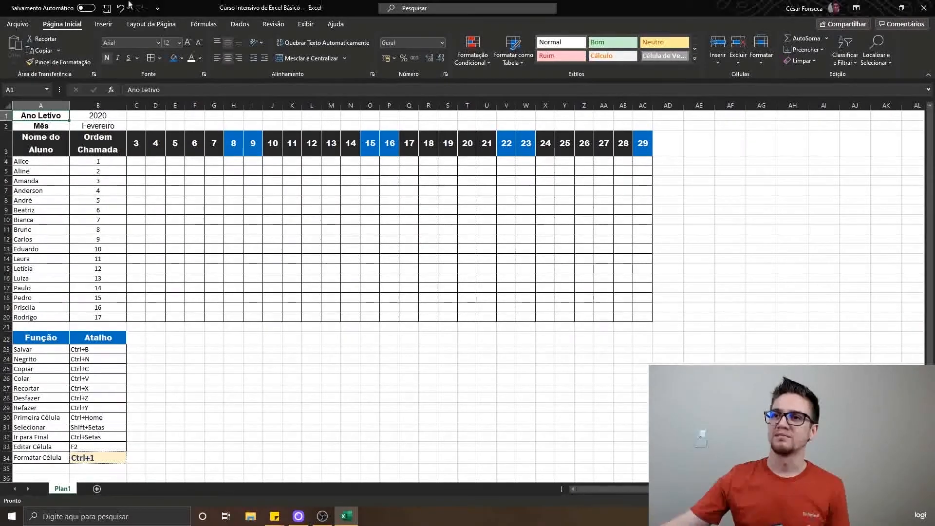
Step: Examine the file types offered for Salvar como, try PDF (*.pdf), and go back to the sheet without saving
click(18, 24)
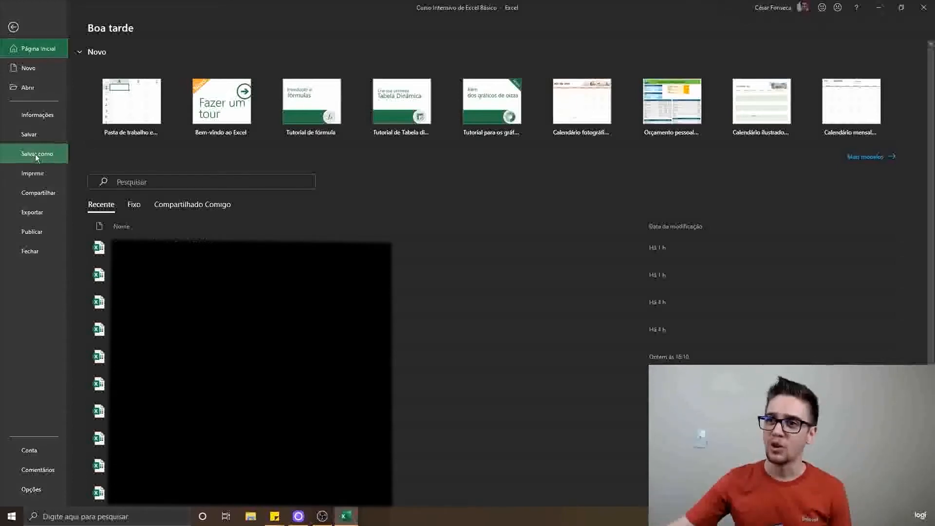
click(51, 156)
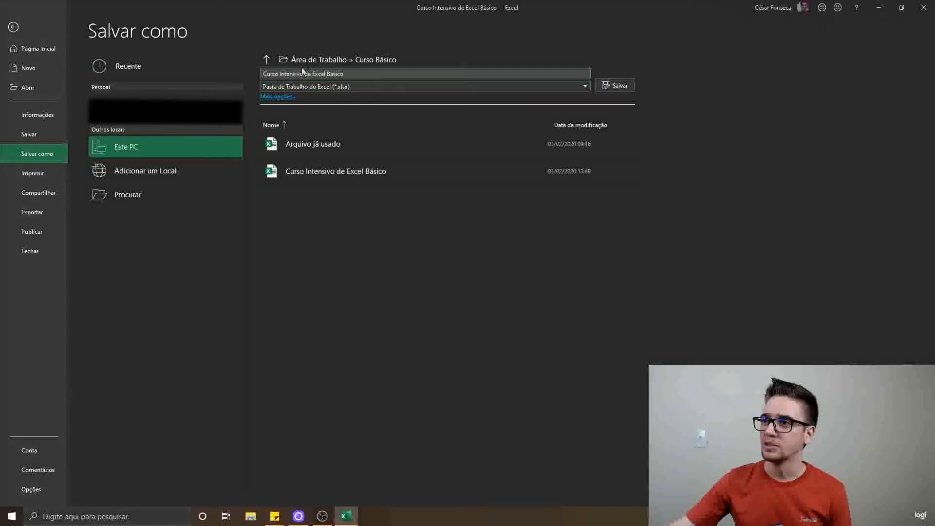
click(374, 86)
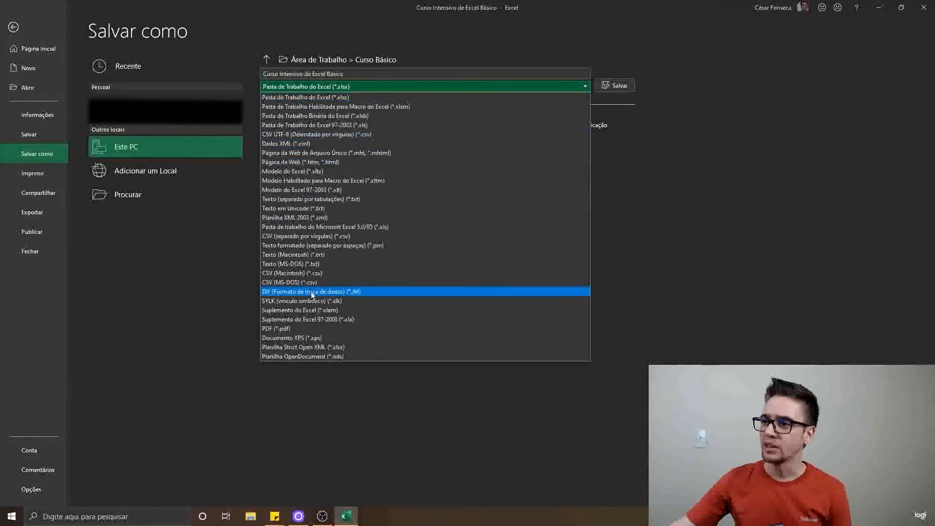
click(313, 328)
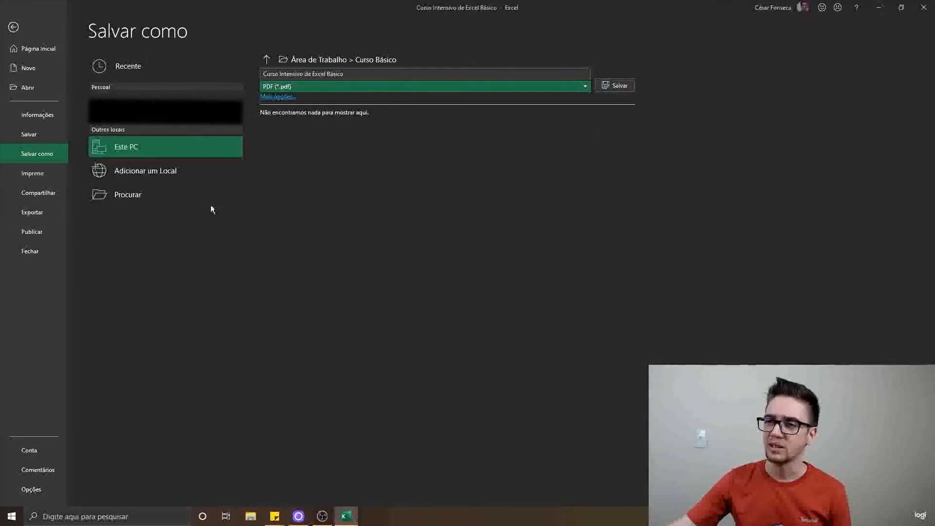
key(Escape)
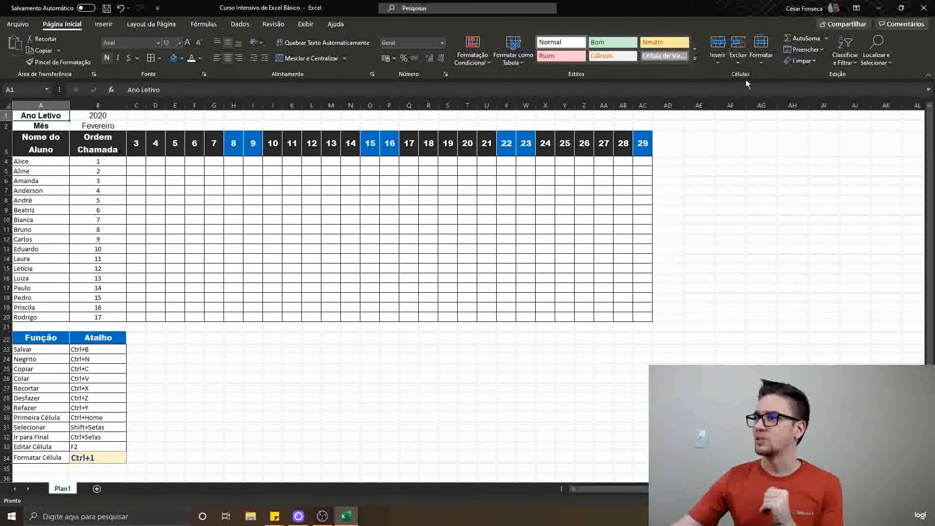
Step: Draw a smiley face shape about 6 cm high and 7.4 cm wide below the attendance grid and apply the solid gold shape style
click(110, 27)
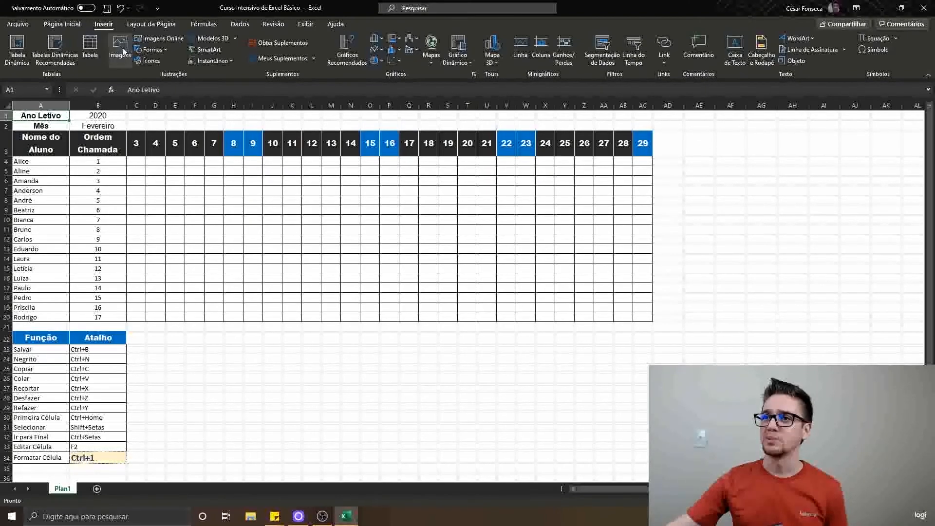
click(167, 49)
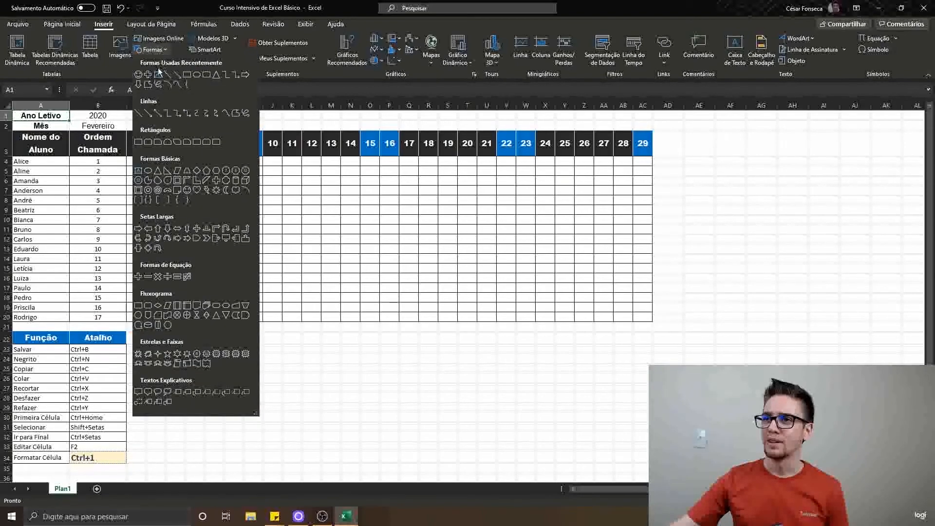
click(139, 75)
drag(298, 347, 418, 436)
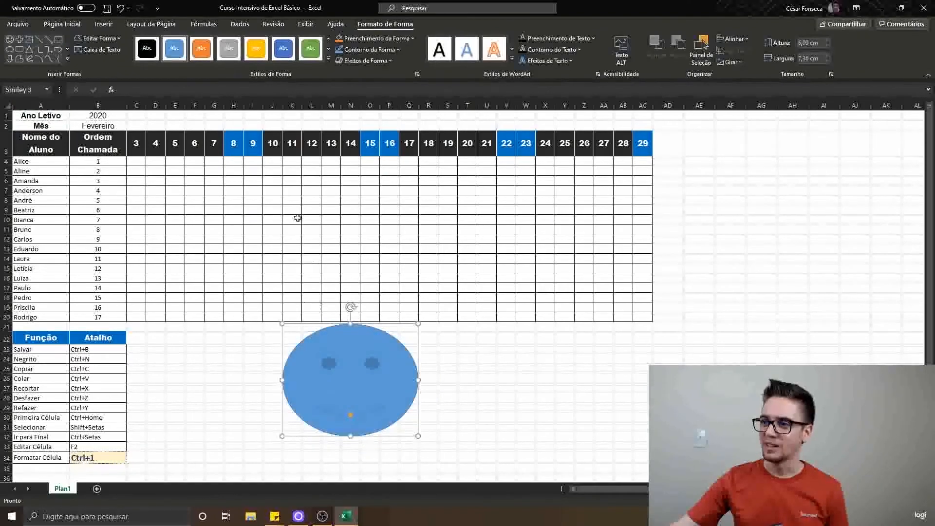
click(253, 51)
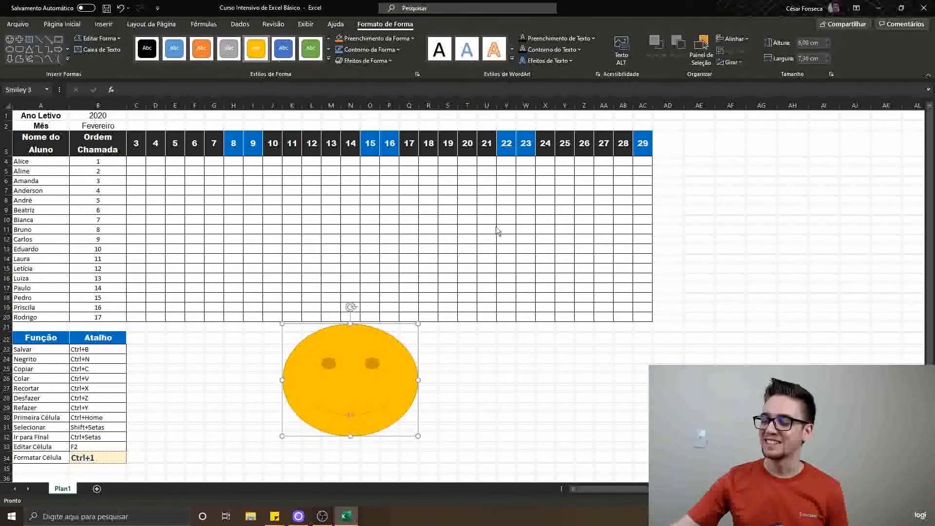
click(467, 385)
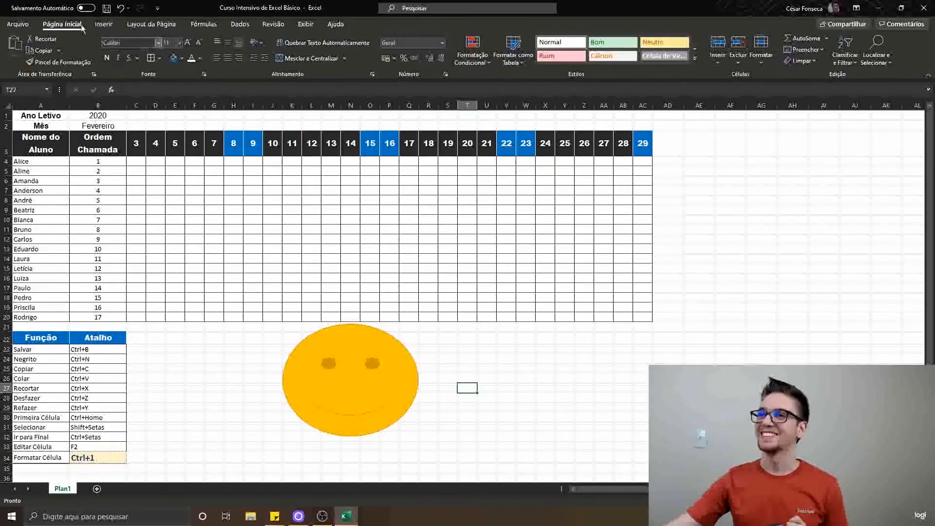
Step: Select the range A1:AC34, covering the attendance grid and the shortcut table
click(117, 25)
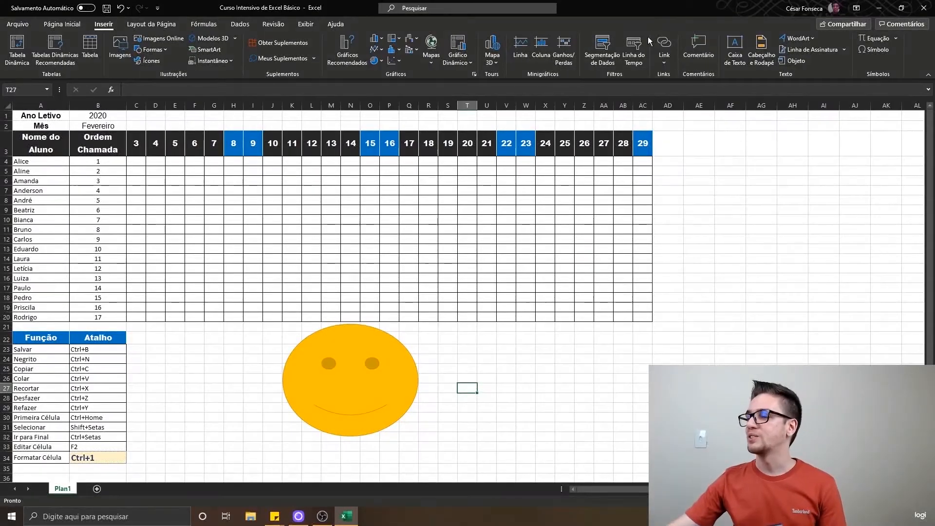
click(141, 25)
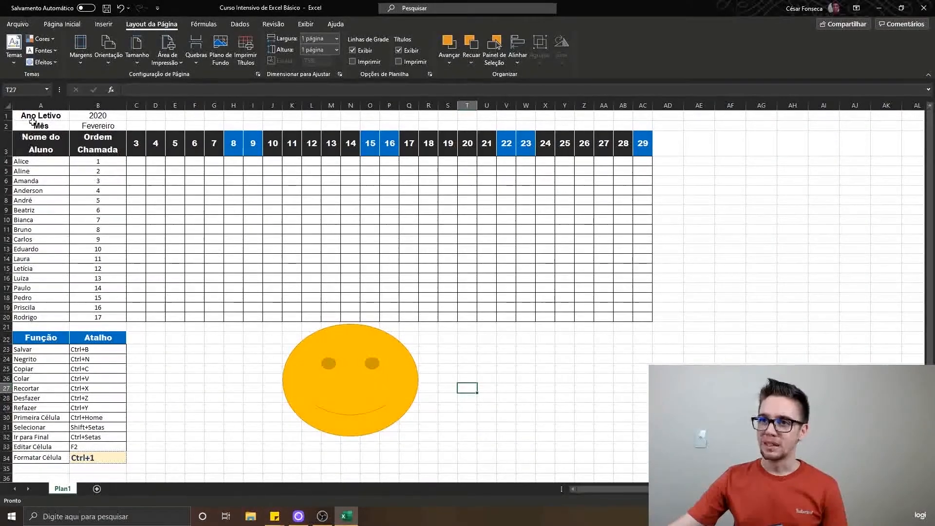
key(ctrl+Home)
key(shift+Down)
key(shift+Down)
key(shift+Down)
key(shift+Down)
key(shift+Down)
key(shift+Down)
key(shift+Down)
key(shift+Down)
key(shift+Down)
key(shift+Down)
key(shift+Down)
key(shift+Down)
key(shift+Down)
key(shift+Down)
key(shift+Down)
key(shift+Down)
key(shift+Down)
key(shift+Down)
key(shift+Down)
key(shift+Down)
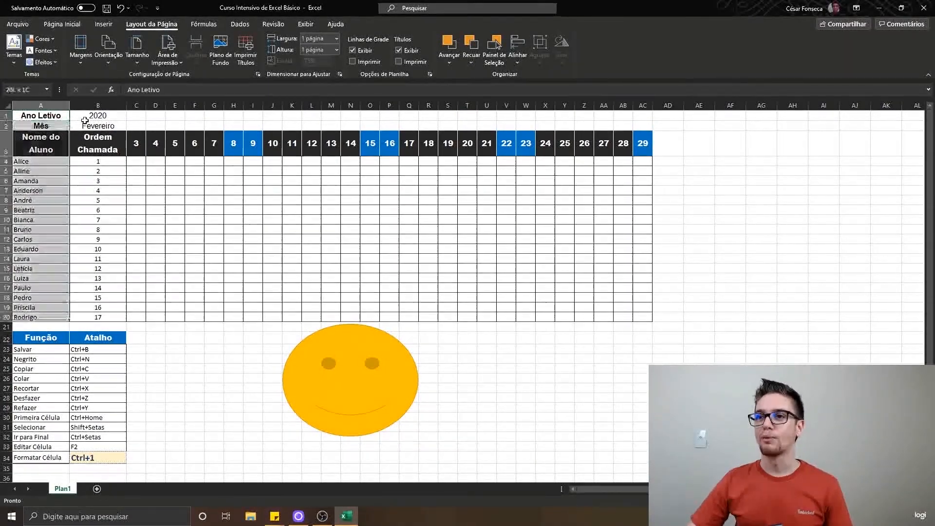
key(shift+Right)
key(shift+Right)
key(shift+Right)
key(shift+Right)
key(shift+Right)
key(shift+Right)
key(shift+Right)
key(shift+Right)
key(shift+Right)
key(shift+Right)
key(shift+Right)
key(shift+Right)
key(shift+Right)
key(shift+Right)
key(shift+Right)
key(shift+Right)
key(shift+Right)
key(shift+Right)
key(shift+Right)
key(shift+Right)
key(shift+Right)
key(shift+Right)
key(shift+Right)
key(shift+Right)
key(shift+Right)
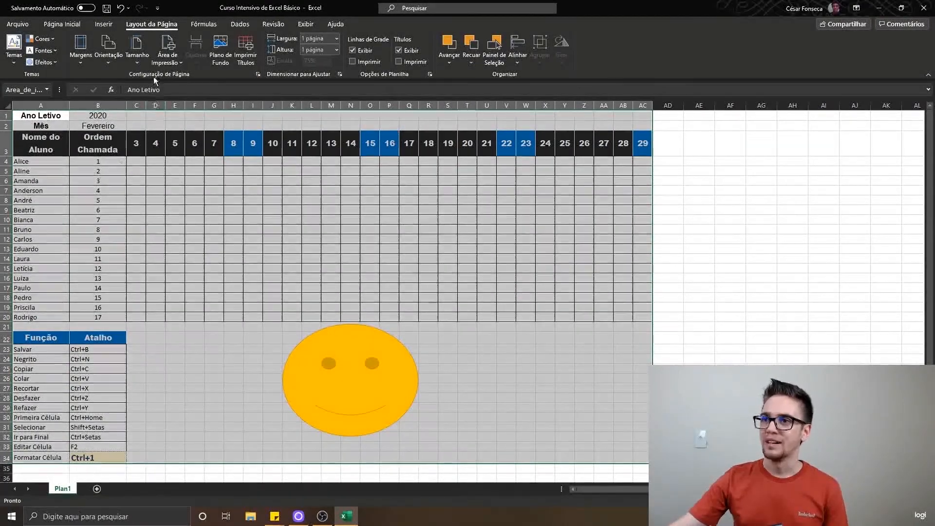
Step: Set the page orientation to Paisagem and the margins to Estreita
click(118, 64)
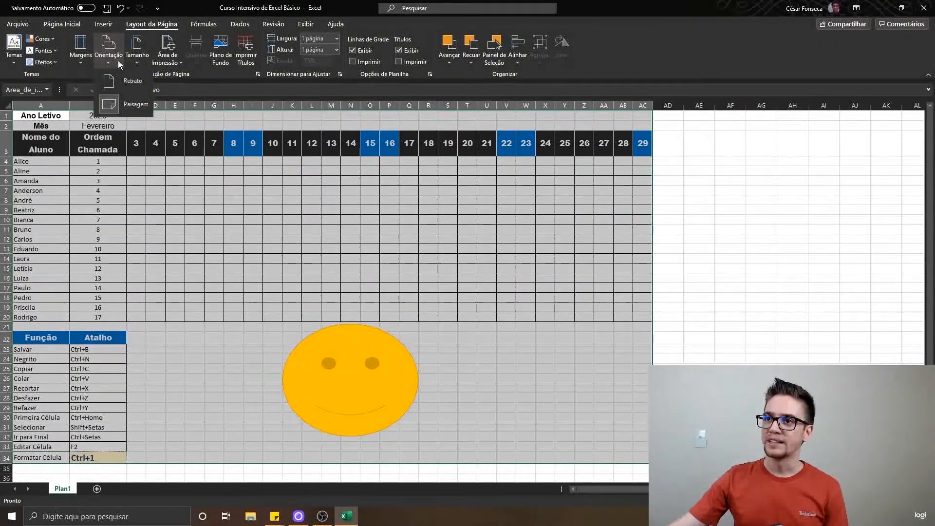
click(136, 106)
click(80, 54)
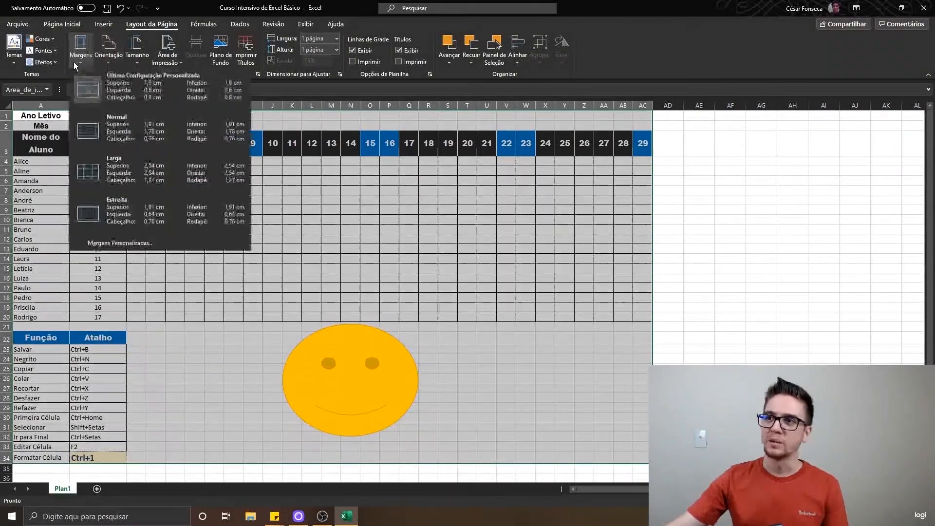
click(136, 215)
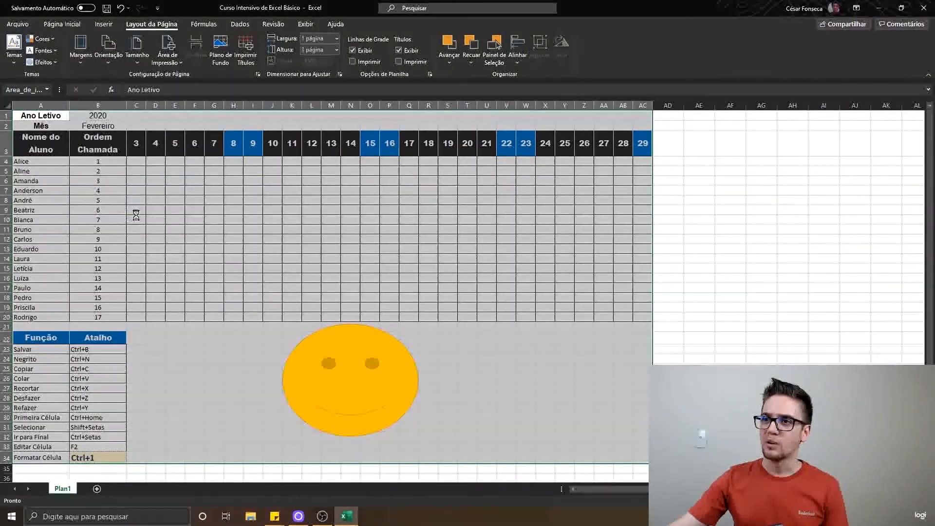
Step: Check the available paper sizes and define the selected range A1:AC34 as the print area
click(134, 68)
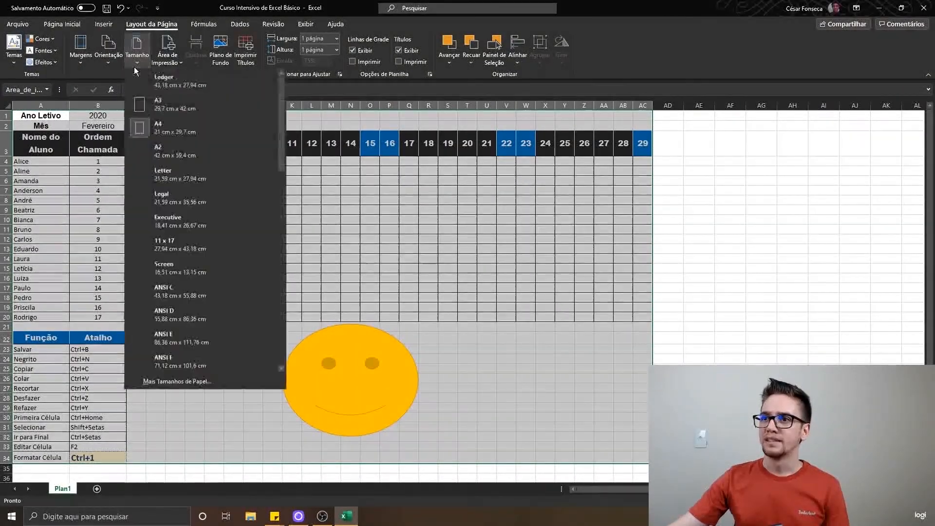
click(174, 58)
click(172, 60)
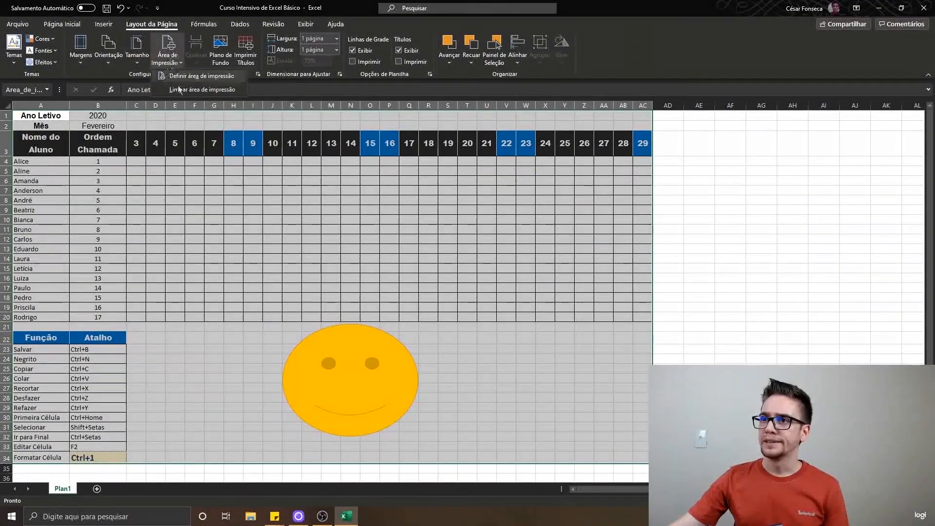
click(201, 77)
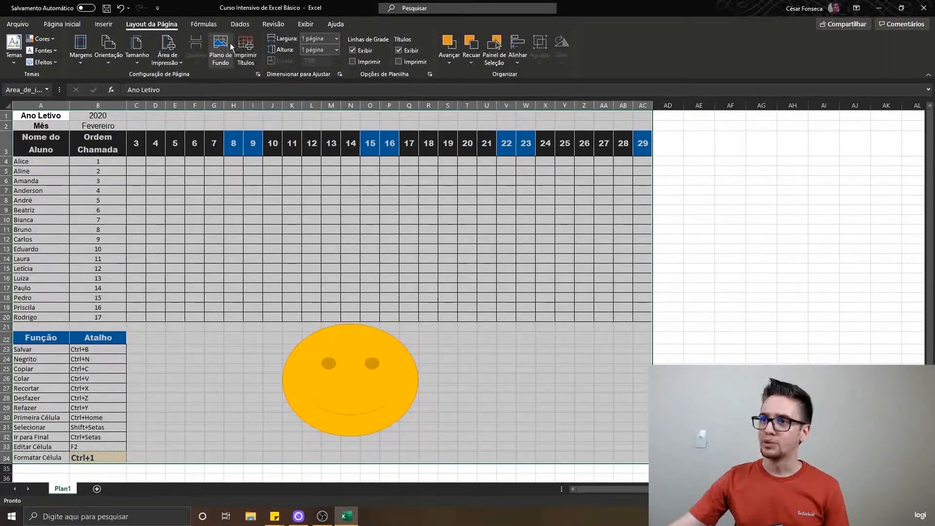
Step: Create a custom page header with "Aula 1" in the central section and "Curso Intensivo Excel Básico" in the right section
click(252, 67)
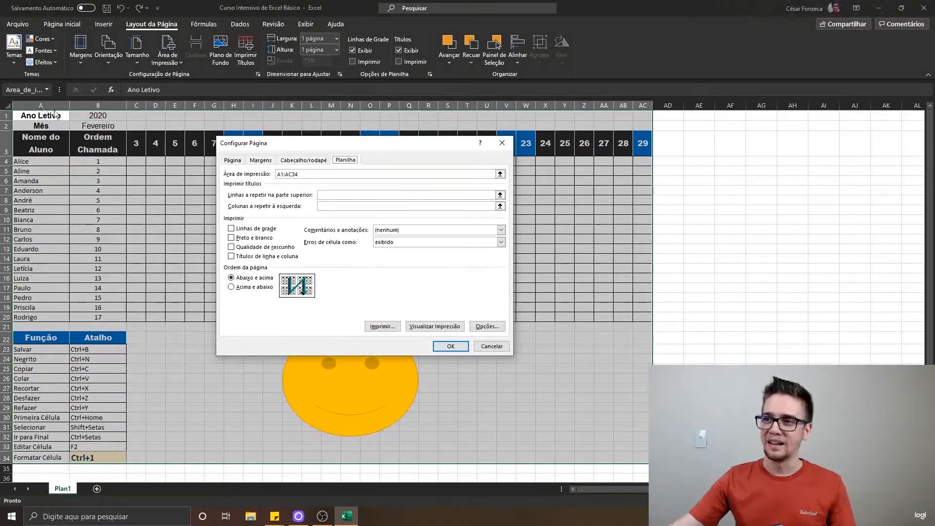
click(308, 161)
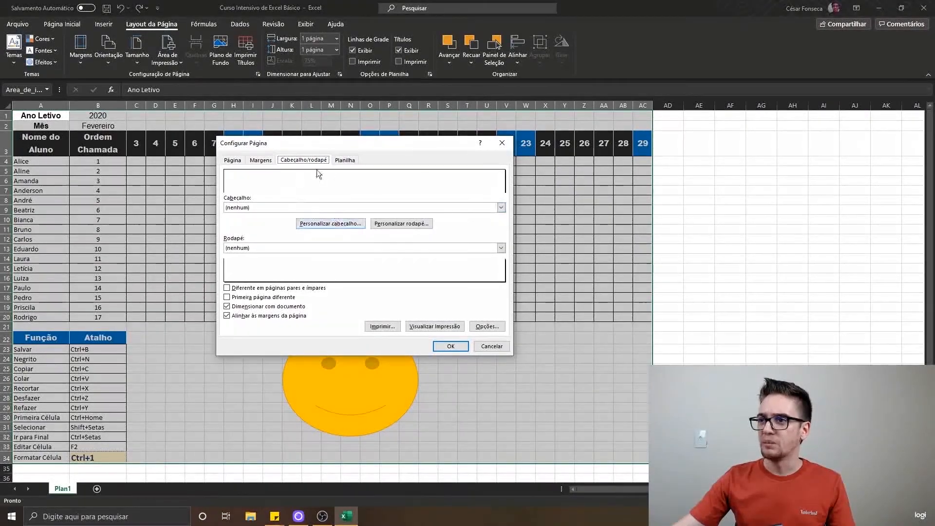
click(338, 223)
click(375, 280)
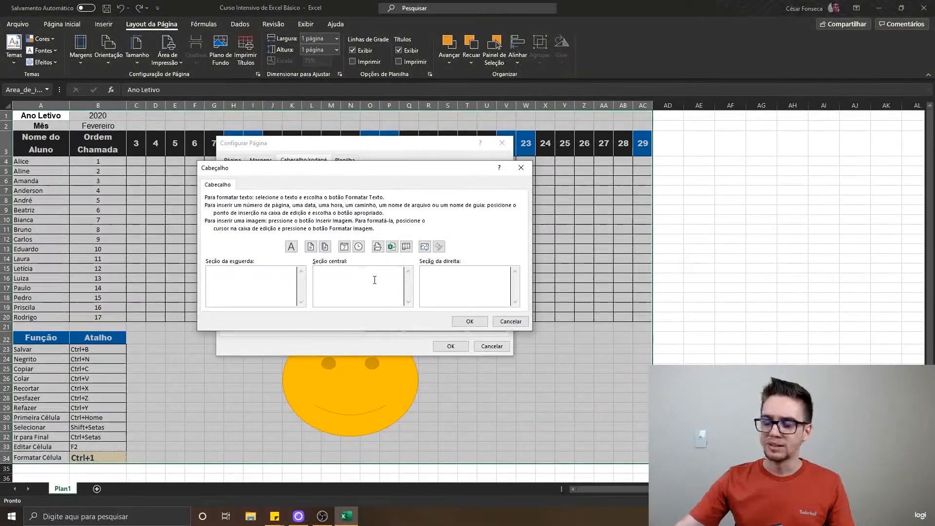
text(Aula 1)
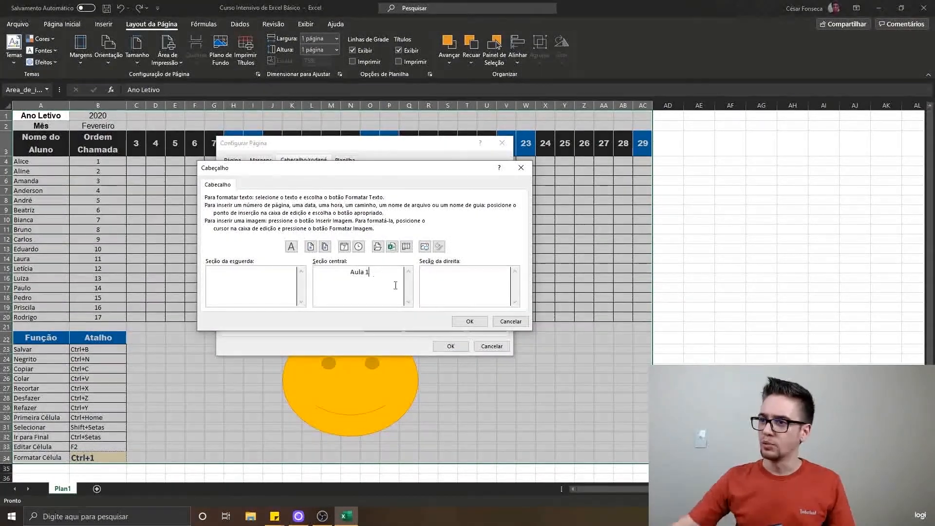
click(503, 273)
text(Curso In)
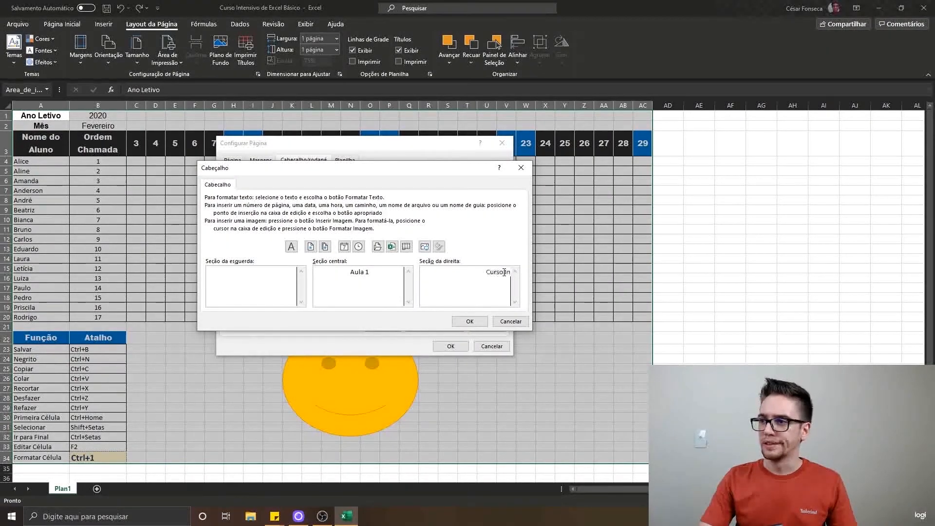
text(tensivo Excel Básico)
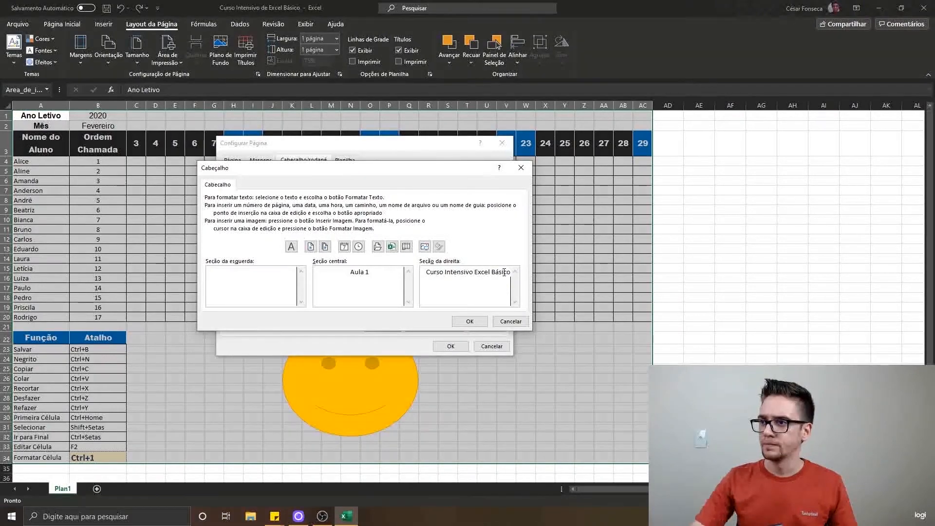
click(465, 322)
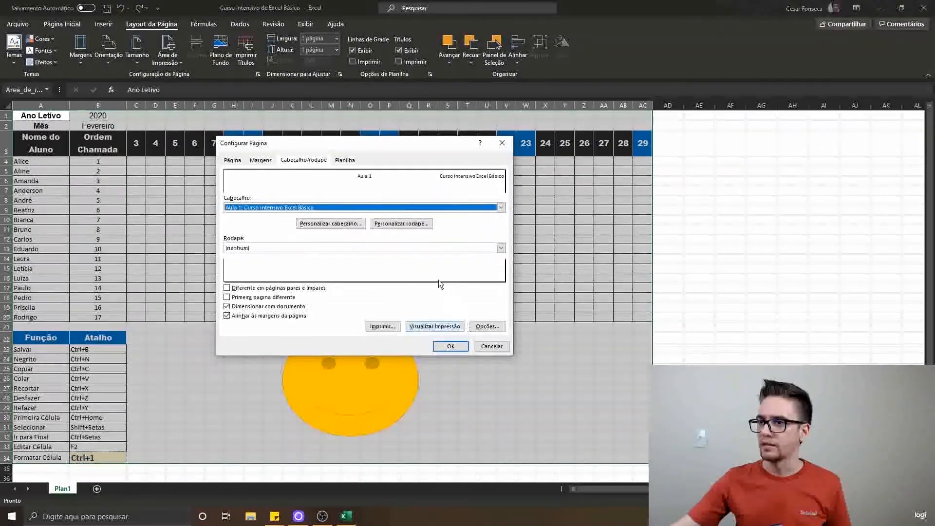
Step: Create a custom footer with "&[Página] de &[Páginas]" in the right section and "&[Data] às &[Hora]" in the left section, and apply the page setup
click(399, 224)
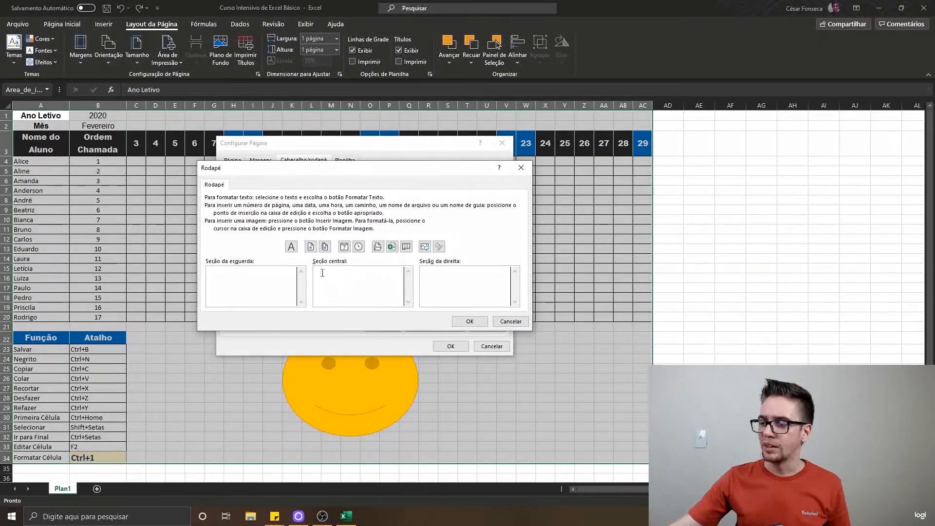
click(309, 247)
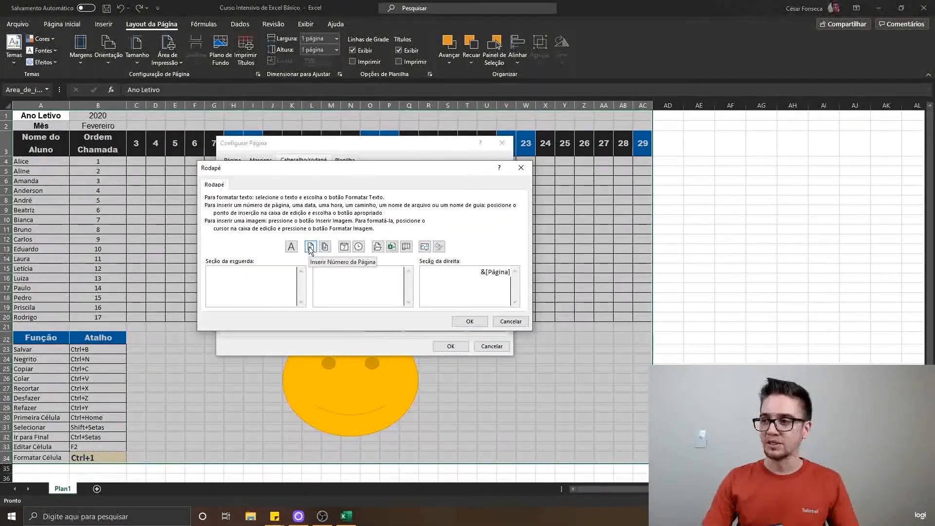
text(de)
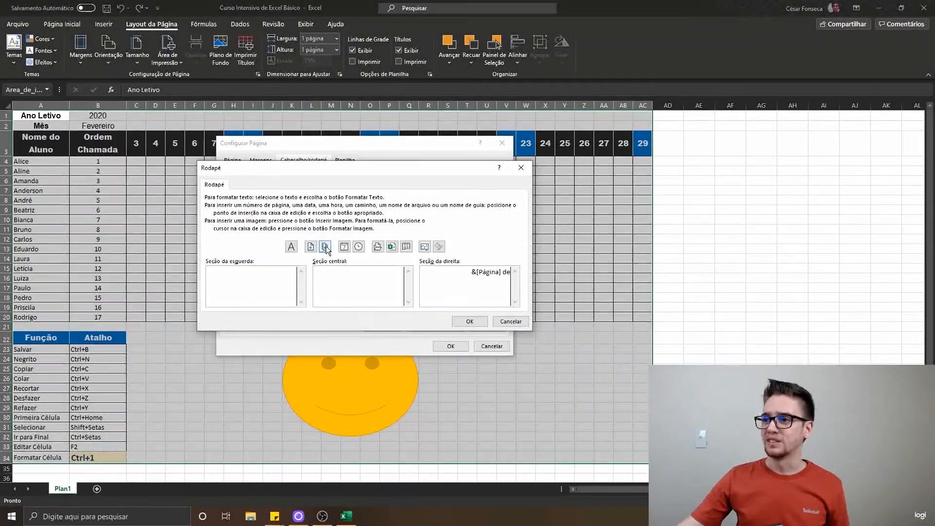
click(326, 247)
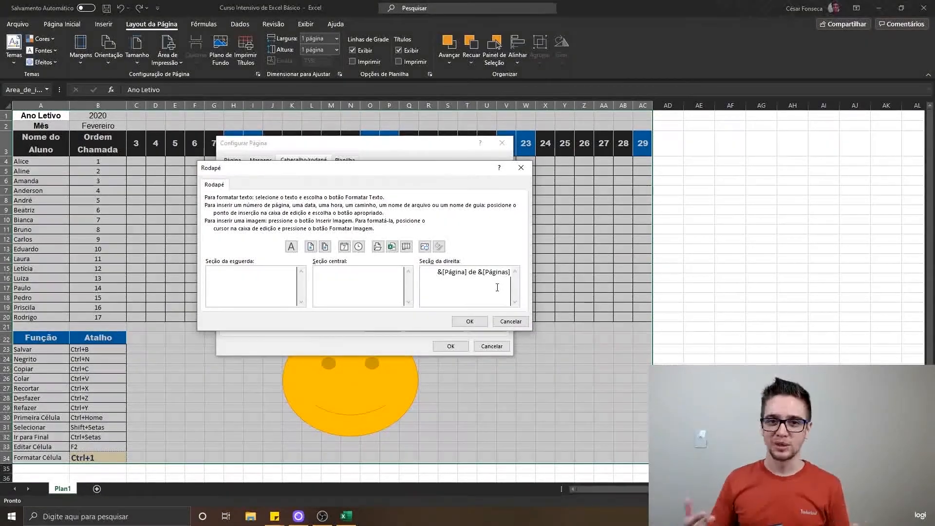
click(469, 320)
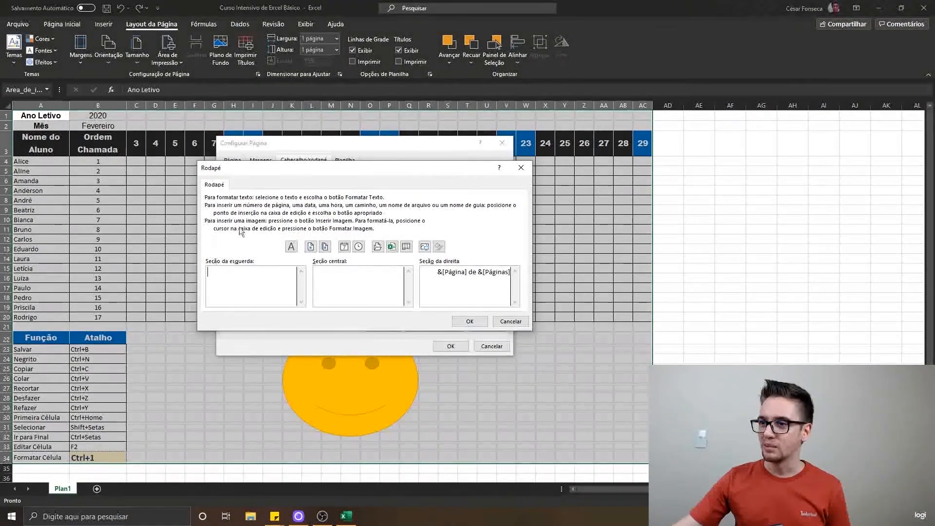
click(344, 249)
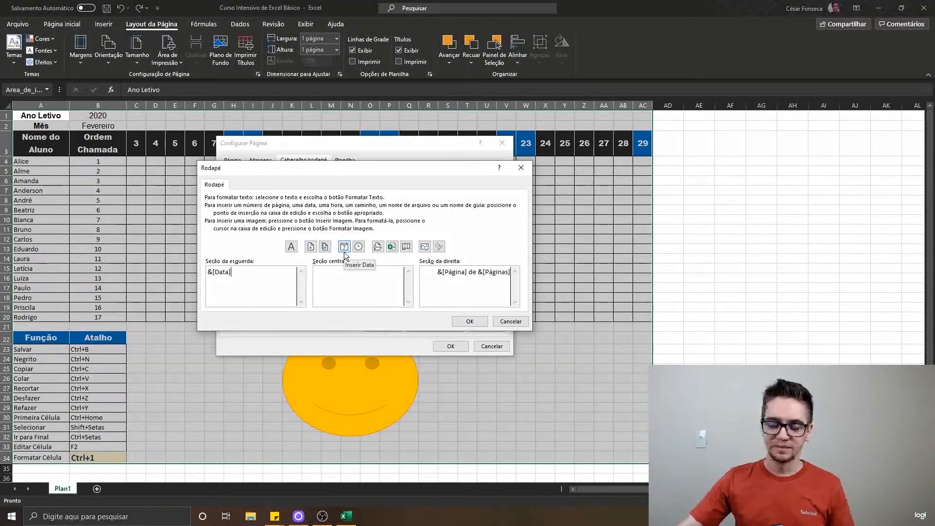
text(às &[Hora)
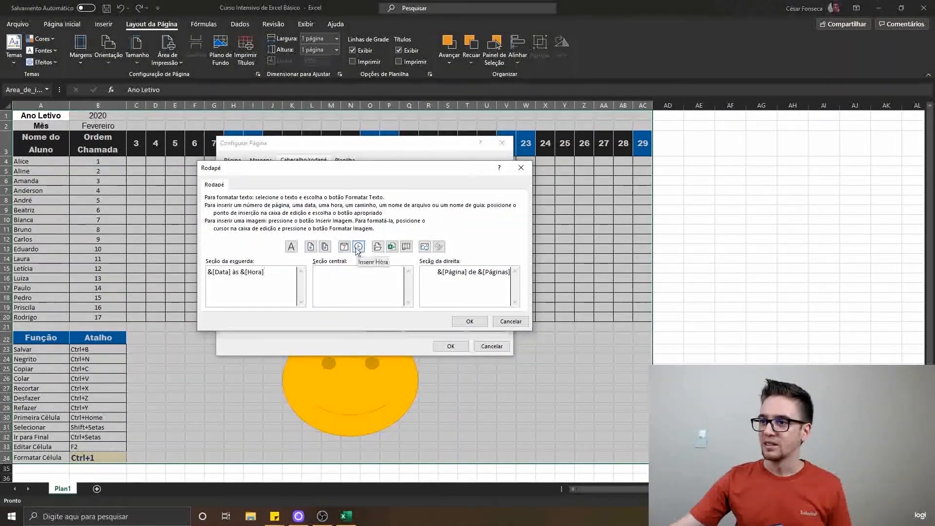
click(468, 321)
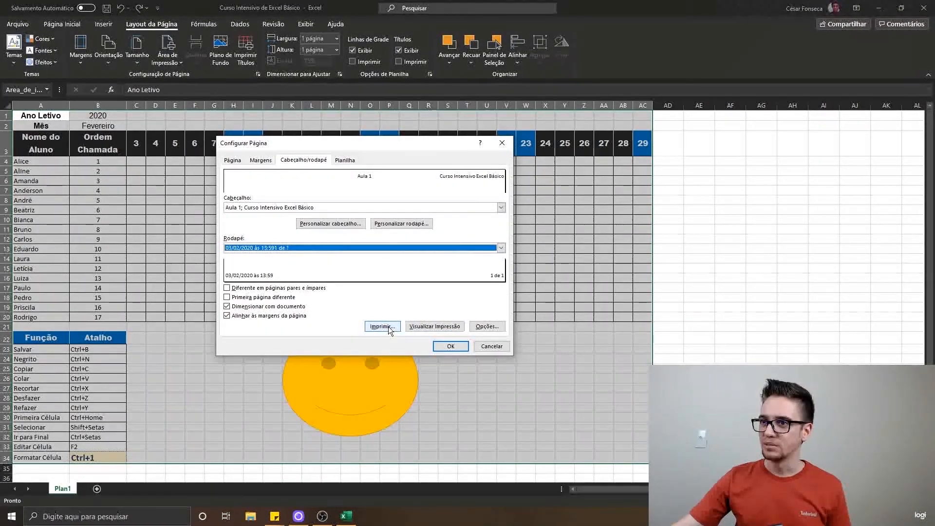
click(449, 346)
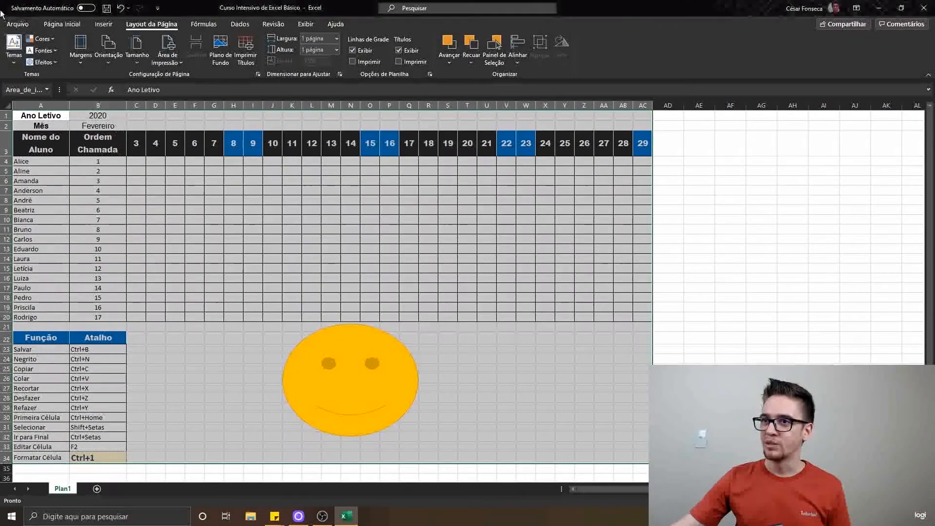
Step: Show the print preview of the sheet and check which printers are available
click(19, 26)
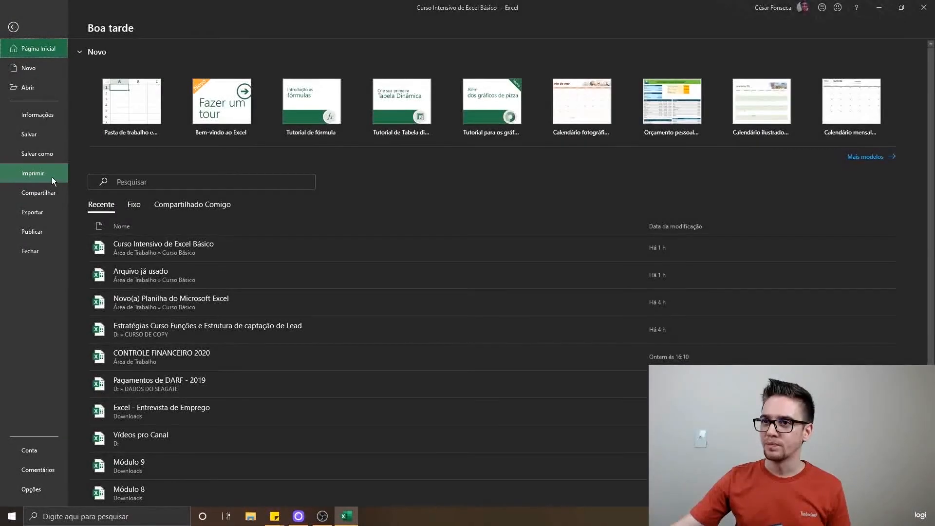
click(52, 179)
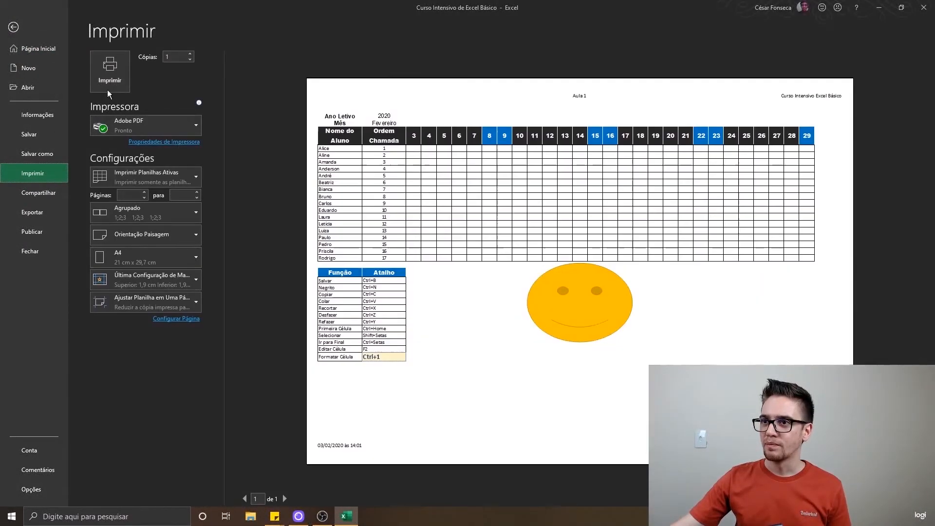
click(154, 122)
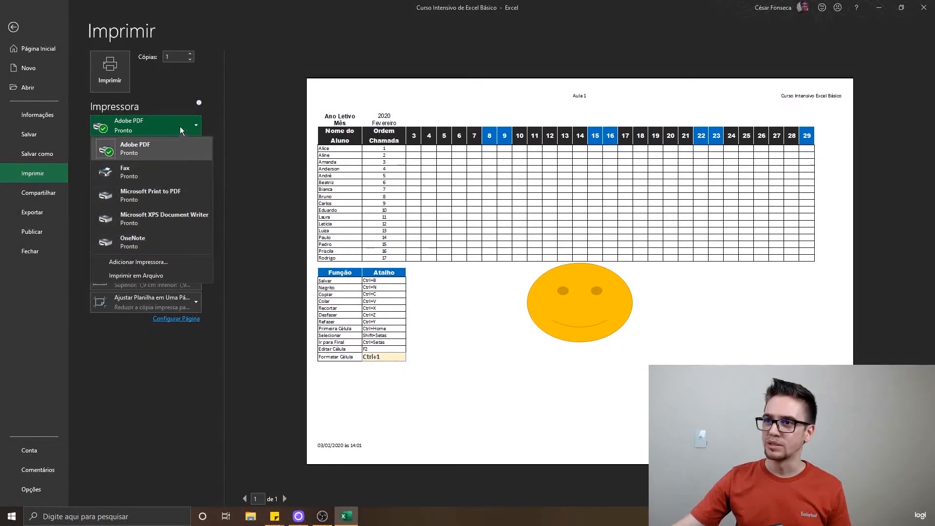
click(241, 121)
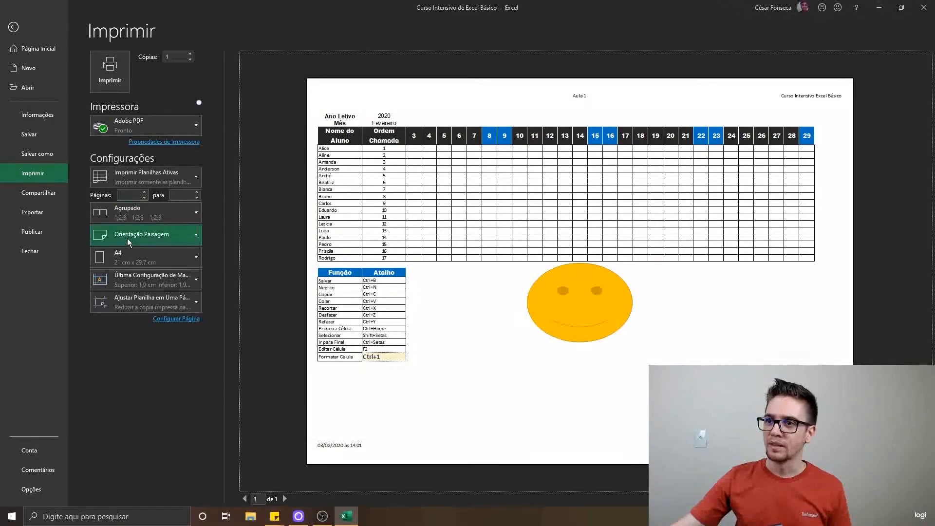
Step: Set the print margins to Estreita and the scaling to Ajustar Planilha em Uma Página
click(168, 277)
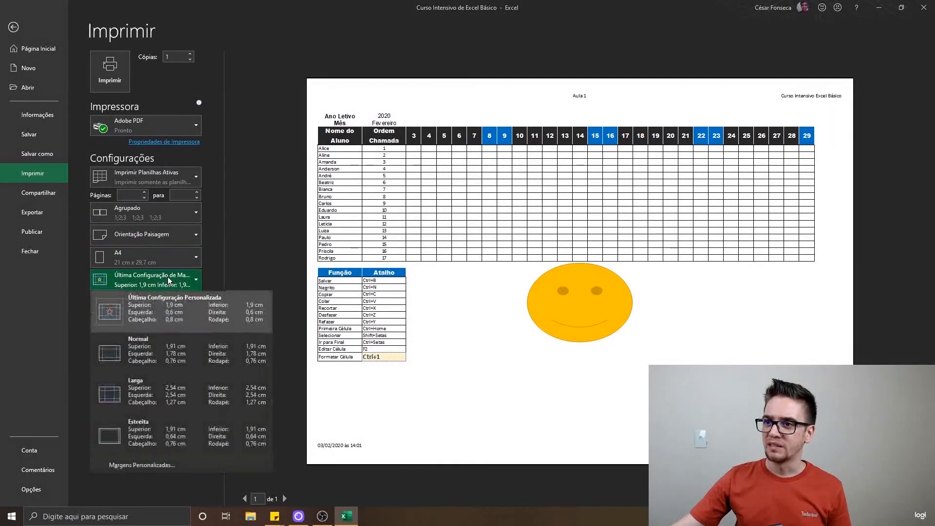
click(157, 446)
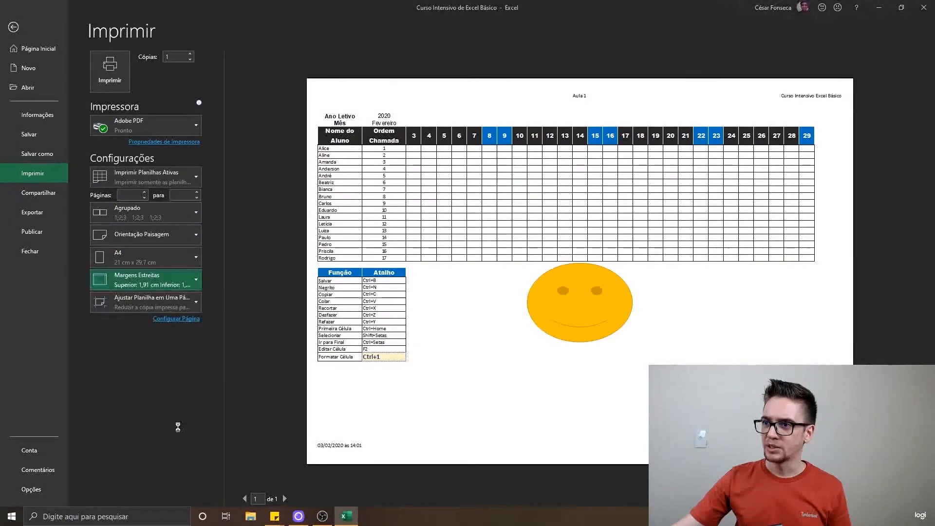
click(165, 305)
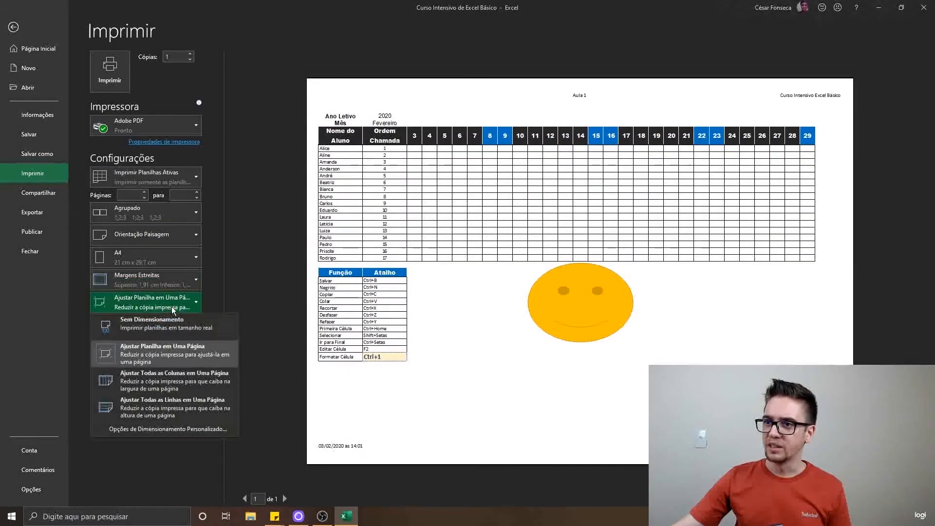
click(168, 355)
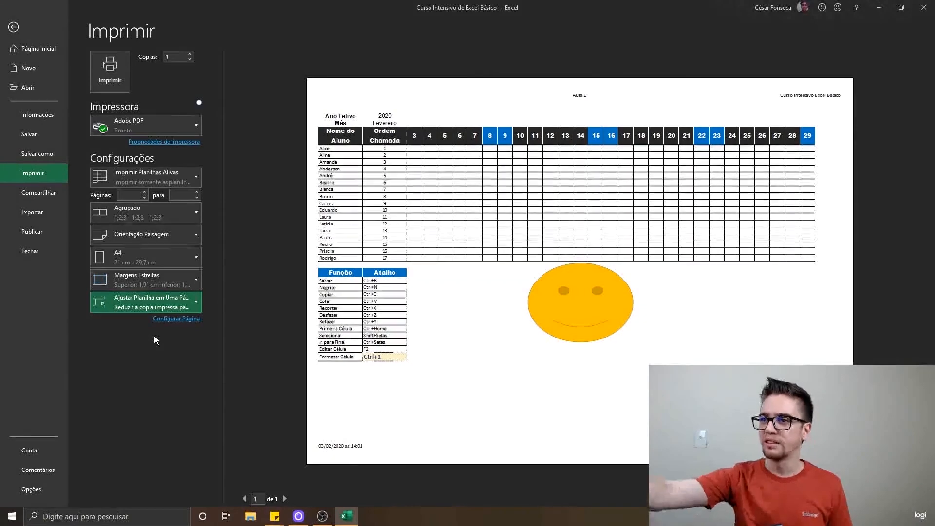
Step: Centre the printout horizontally and vertically on the page, reviewing the header/footer and sheet settings before applying the page setup
click(182, 320)
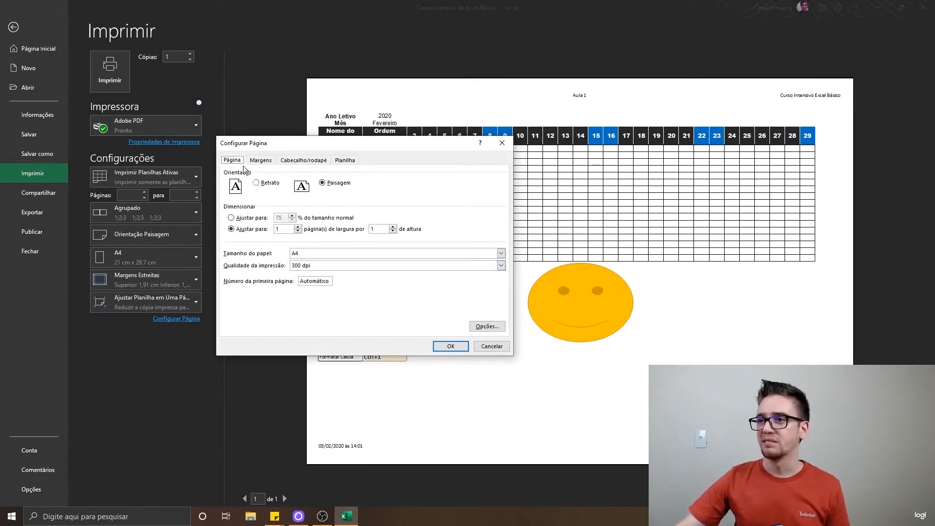
click(261, 160)
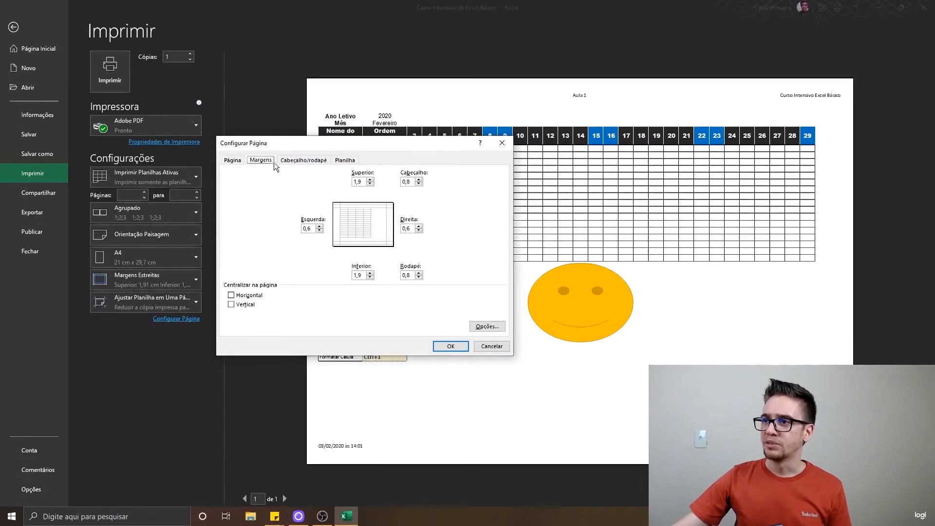
click(258, 295)
click(256, 305)
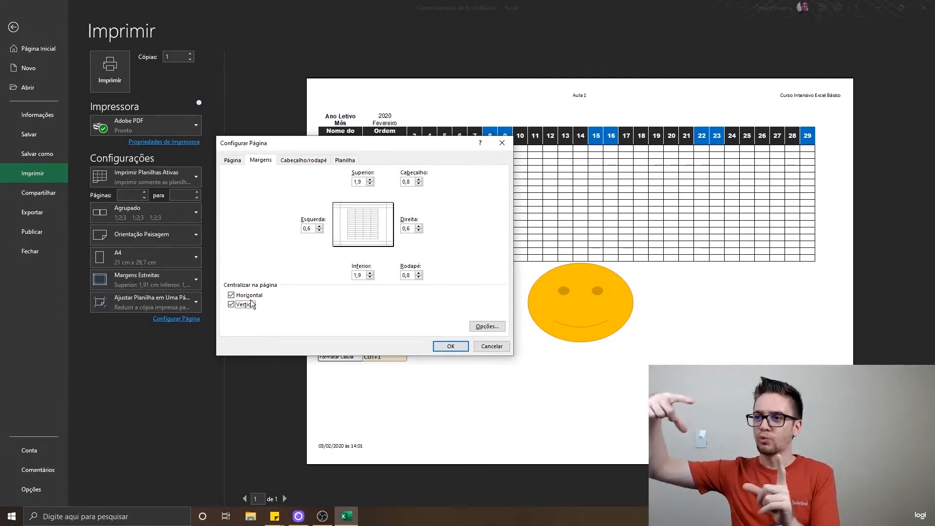
click(315, 161)
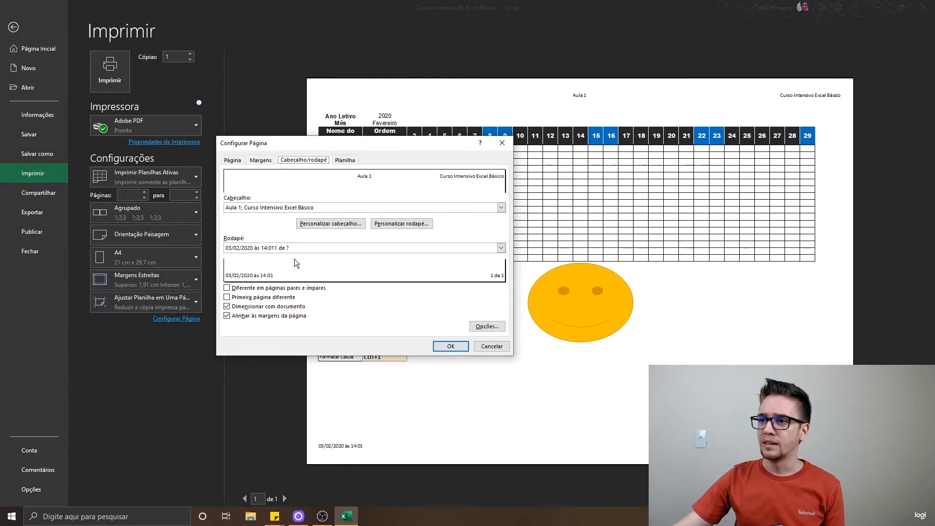
click(346, 160)
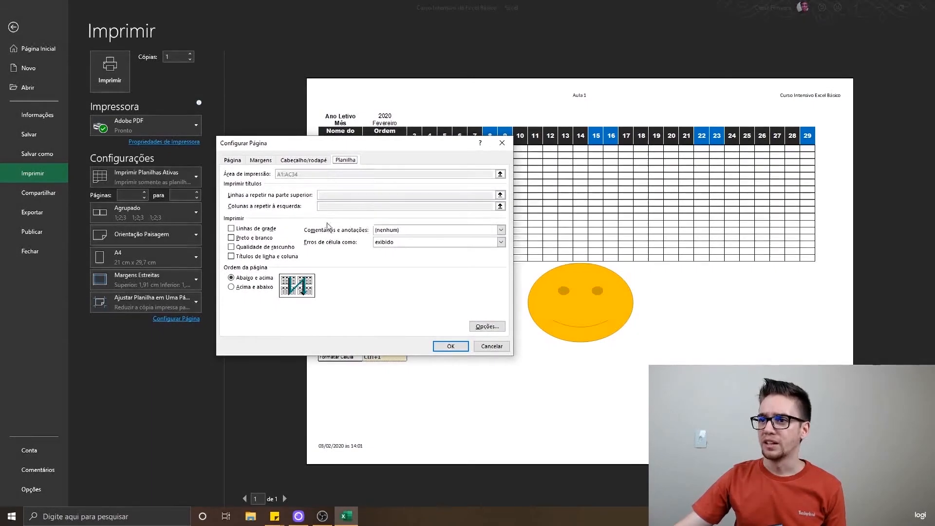
click(455, 346)
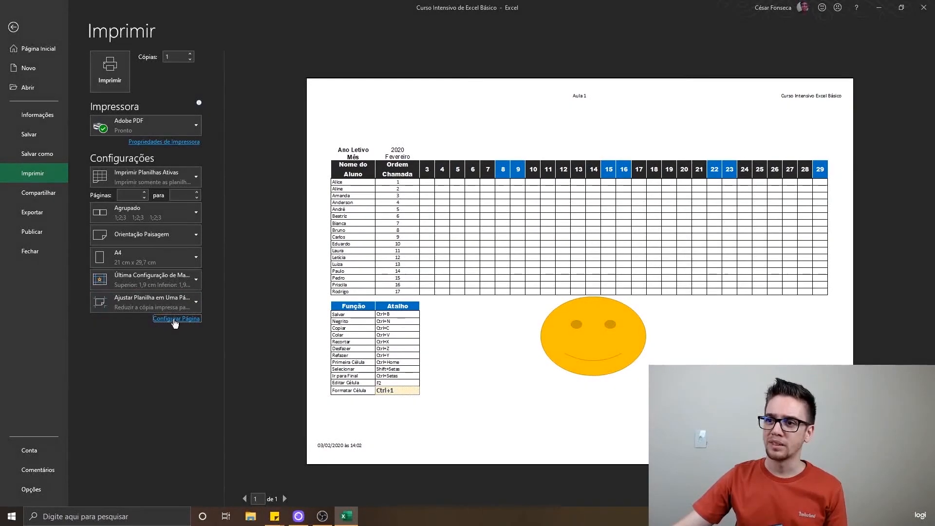
Step: Open the Adobe PDF printer properties, review the layout and PDF conversion settings, and choose the Paisagem orientation
click(175, 145)
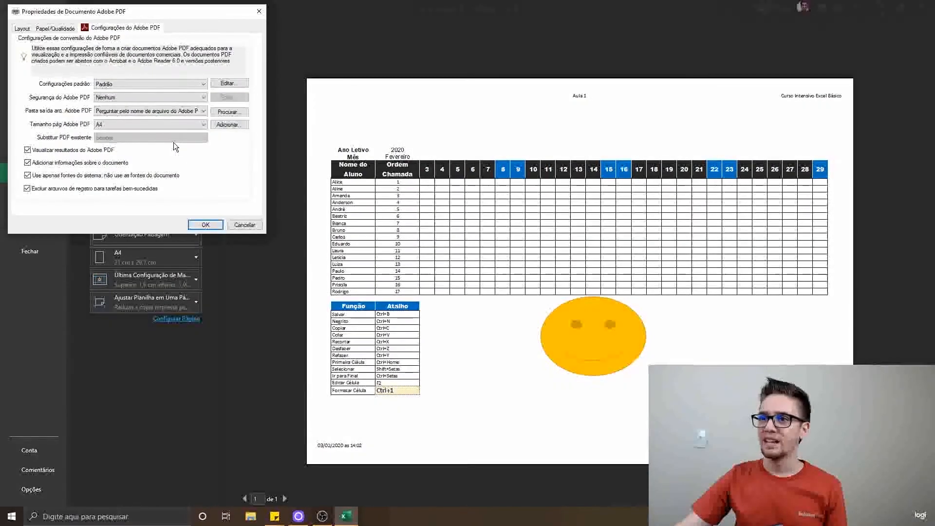
click(28, 31)
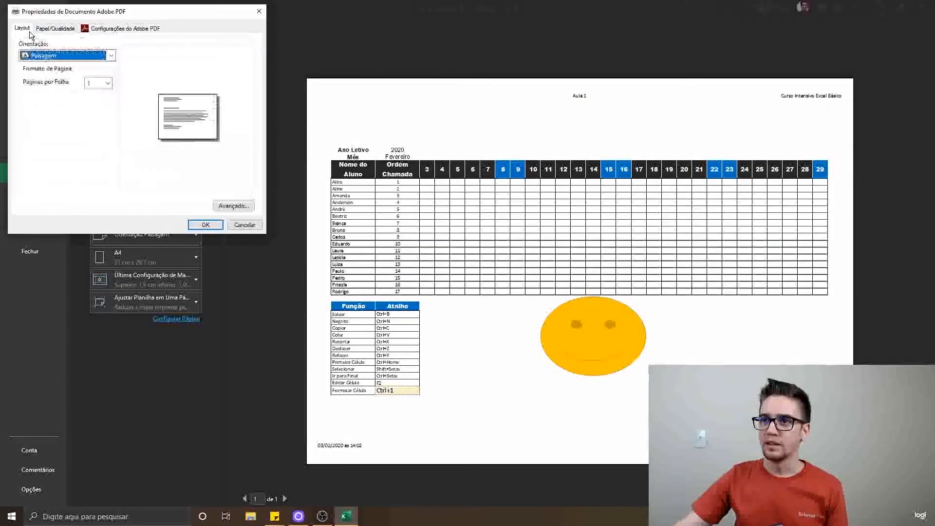
click(121, 29)
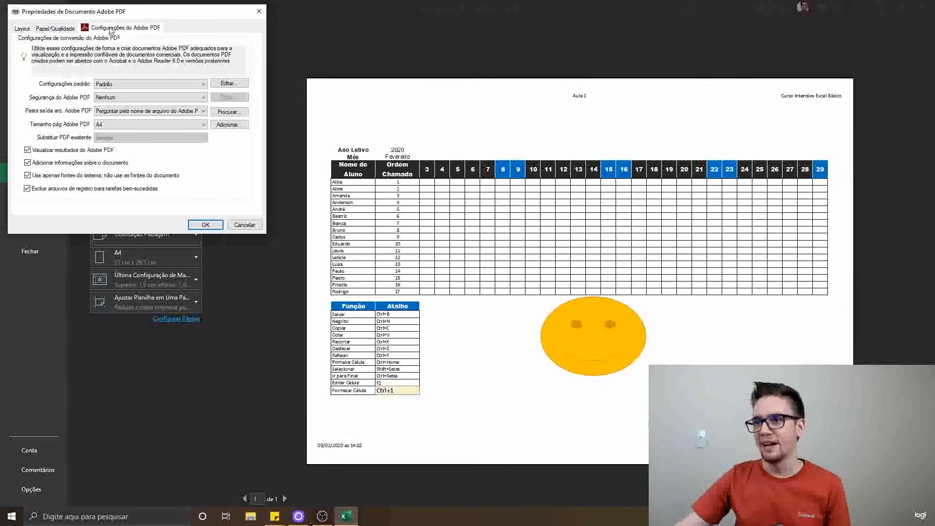
click(22, 29)
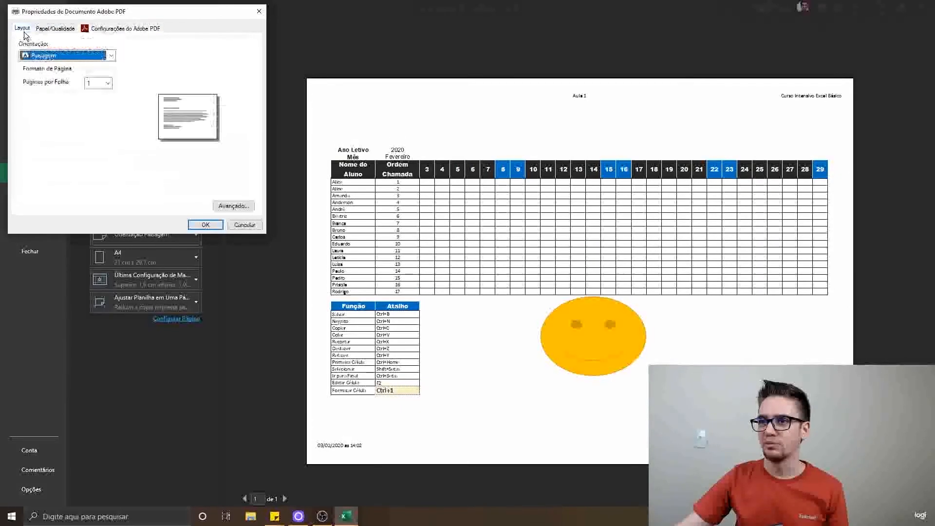
click(111, 57)
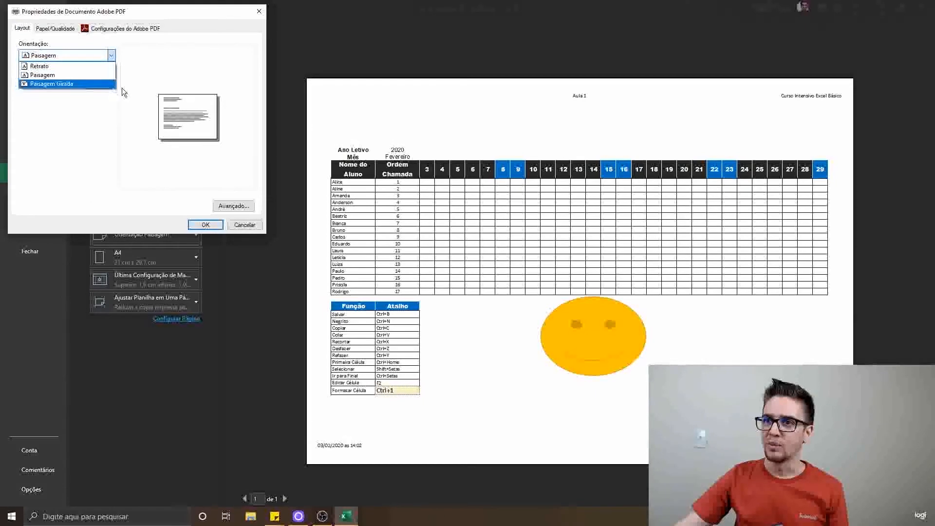
click(91, 76)
Step: Try 2 and 4 pages per sheet in the printer layout and return the setting to 1
click(104, 84)
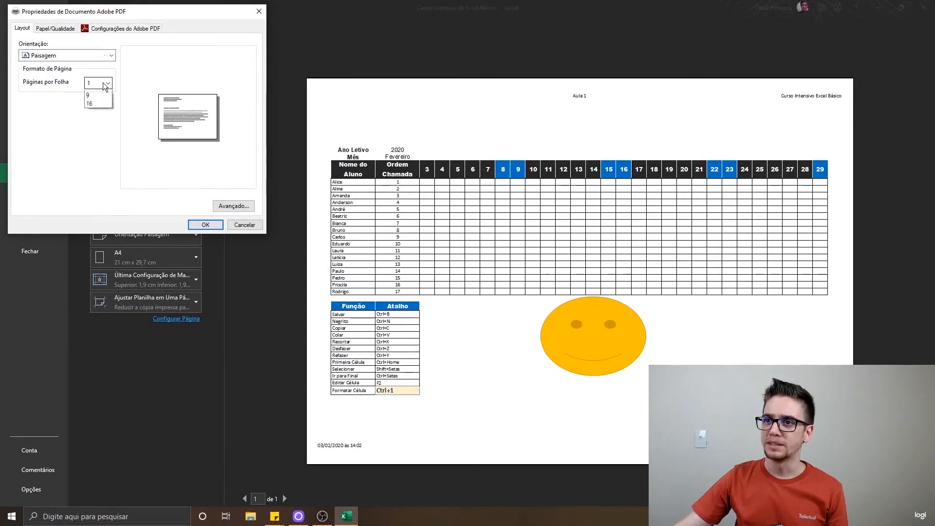
click(103, 101)
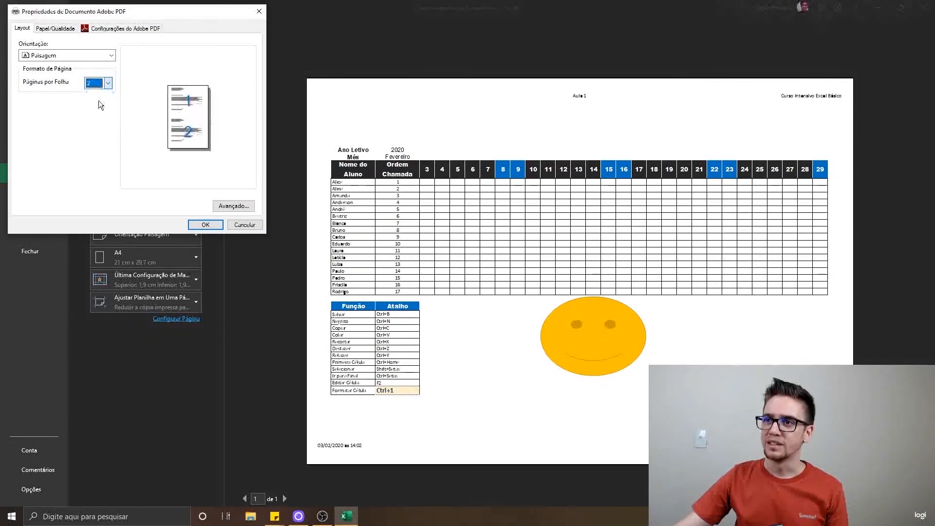
click(103, 87)
click(101, 109)
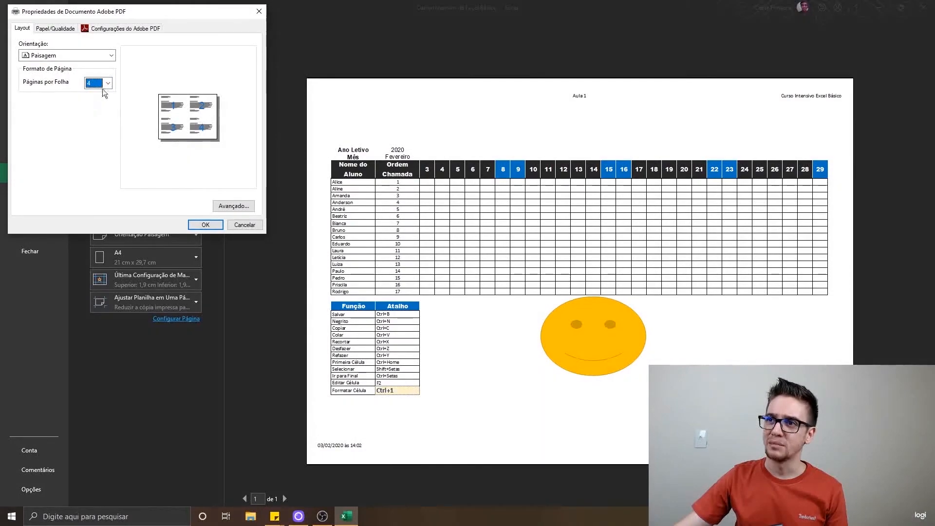
click(105, 85)
click(93, 96)
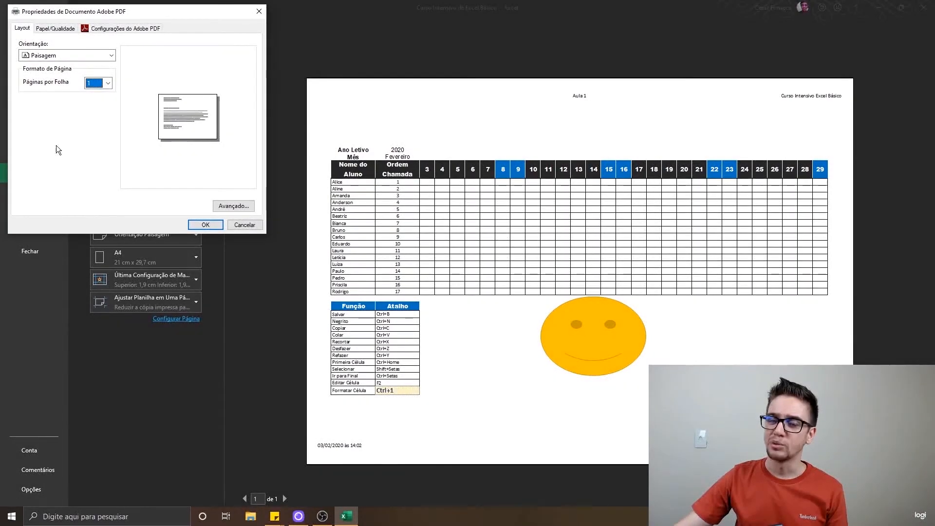
Step: Review the paper and colour options, select Seleção Automática as the paper source, and accept the printer properties
click(59, 27)
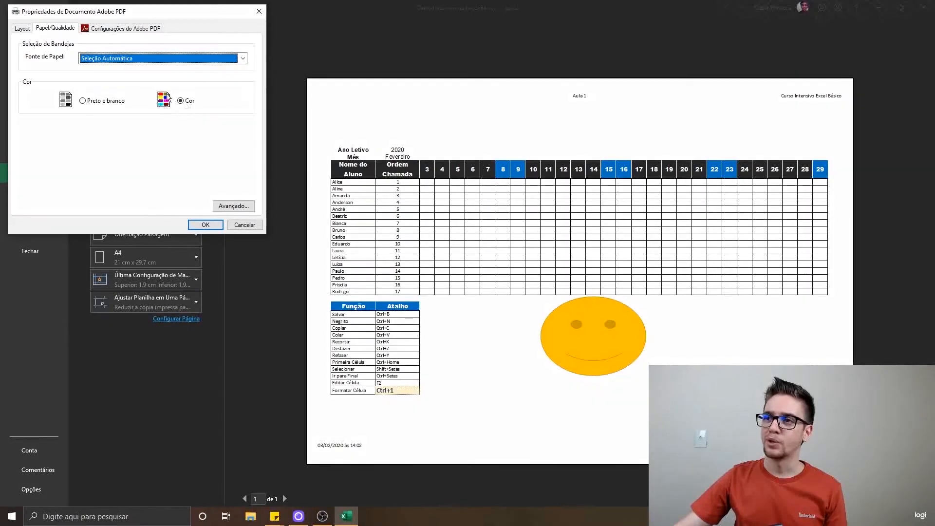
click(169, 63)
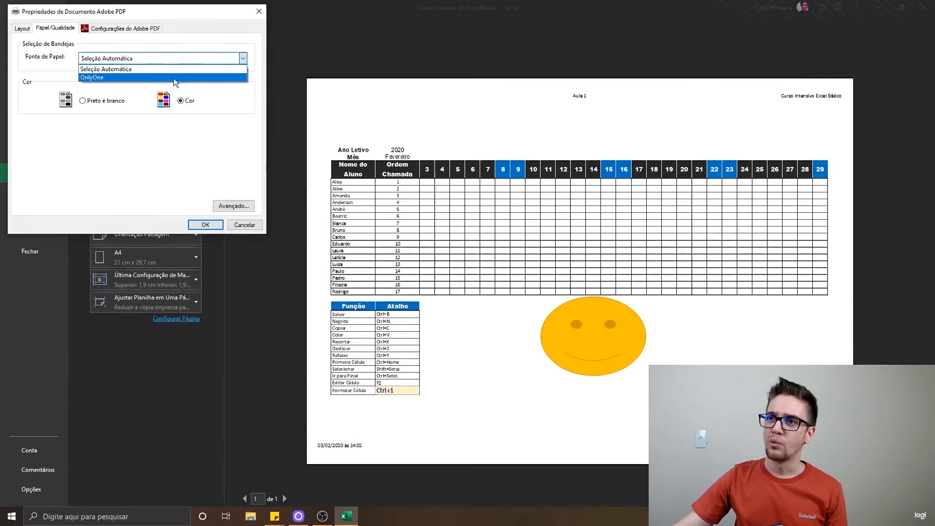
click(236, 69)
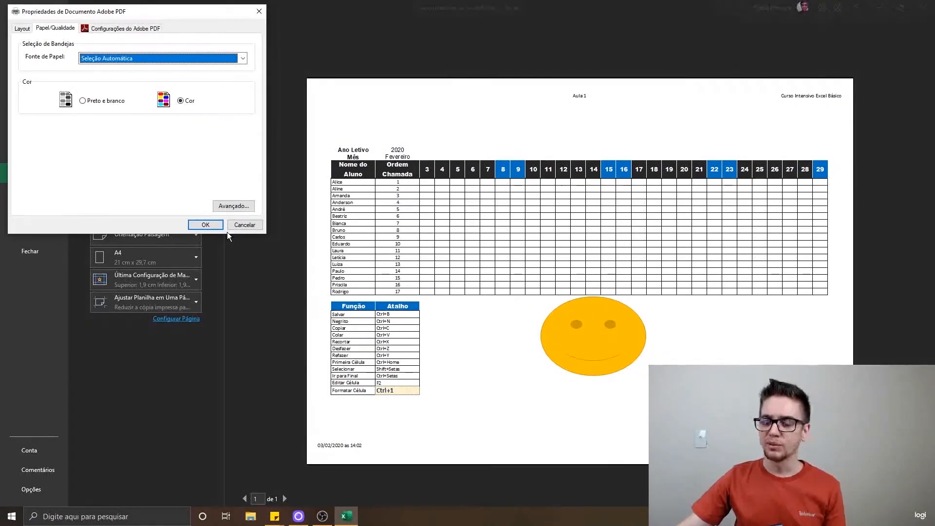
click(211, 226)
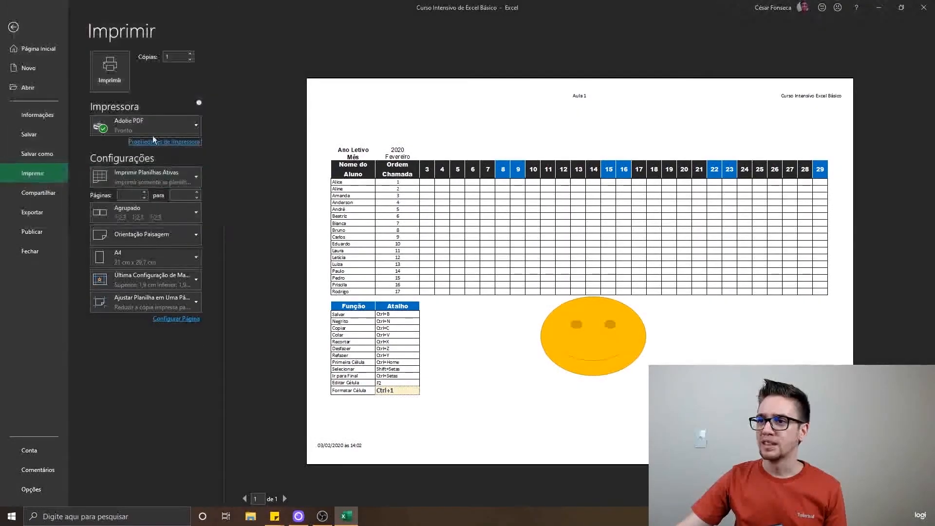
Step: Print the sheet to PDF as "Curso Intensivo de Excel Básico - Aula 1" in Documentos, replacing the existing file
click(112, 83)
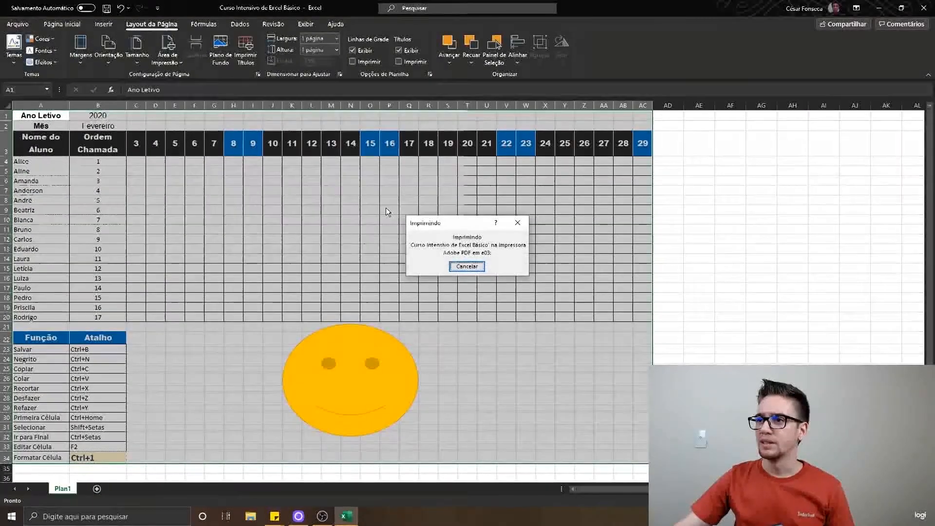
click(139, 143)
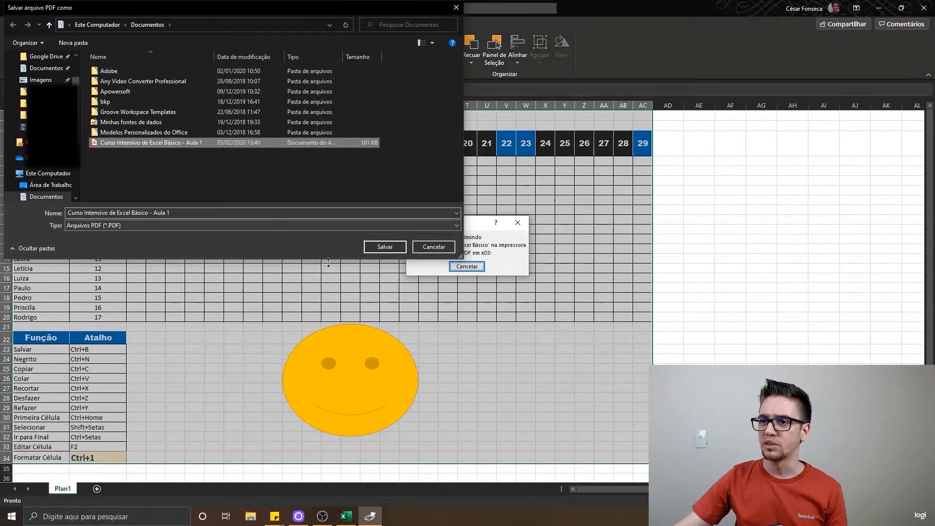
click(393, 248)
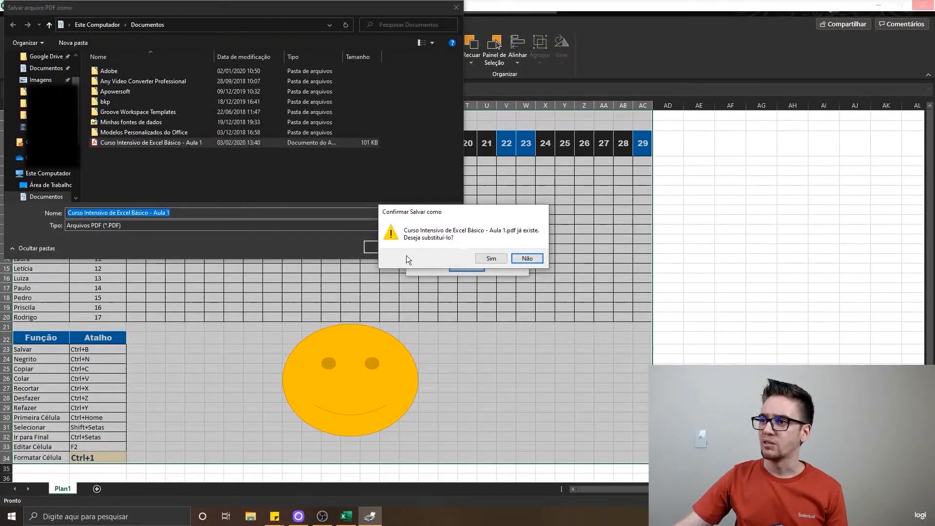
click(491, 258)
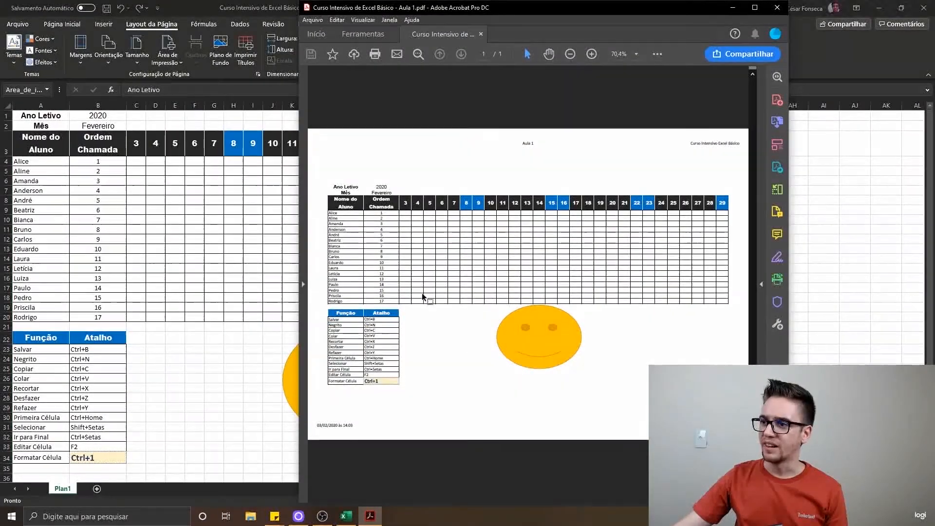